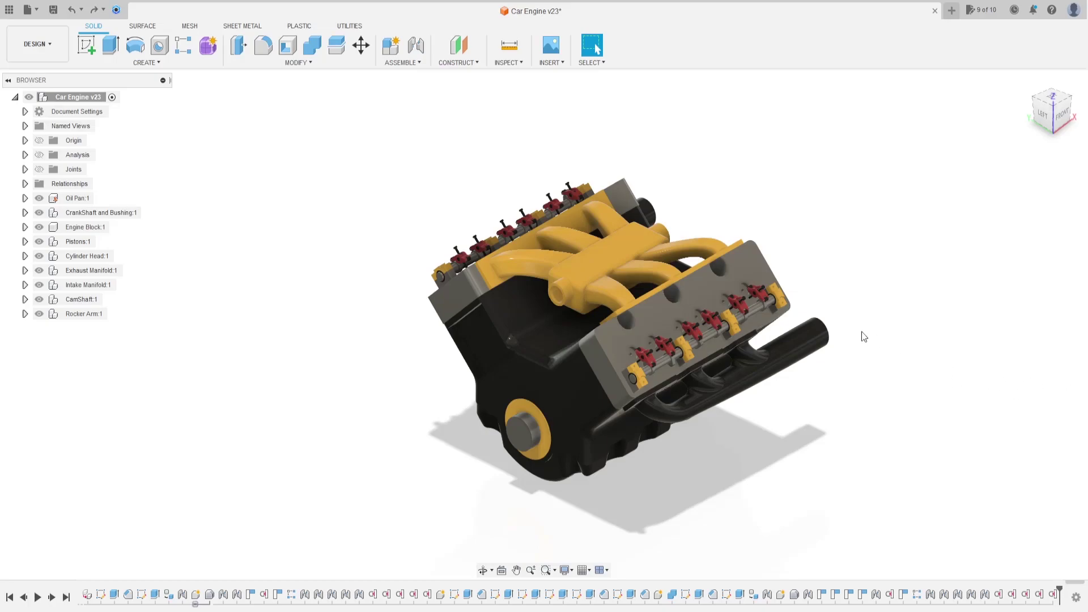
Select all nine components from Oil Pan to Rocker Arm and hide them.
shift+middle_drag(860, 337, 495, 331)
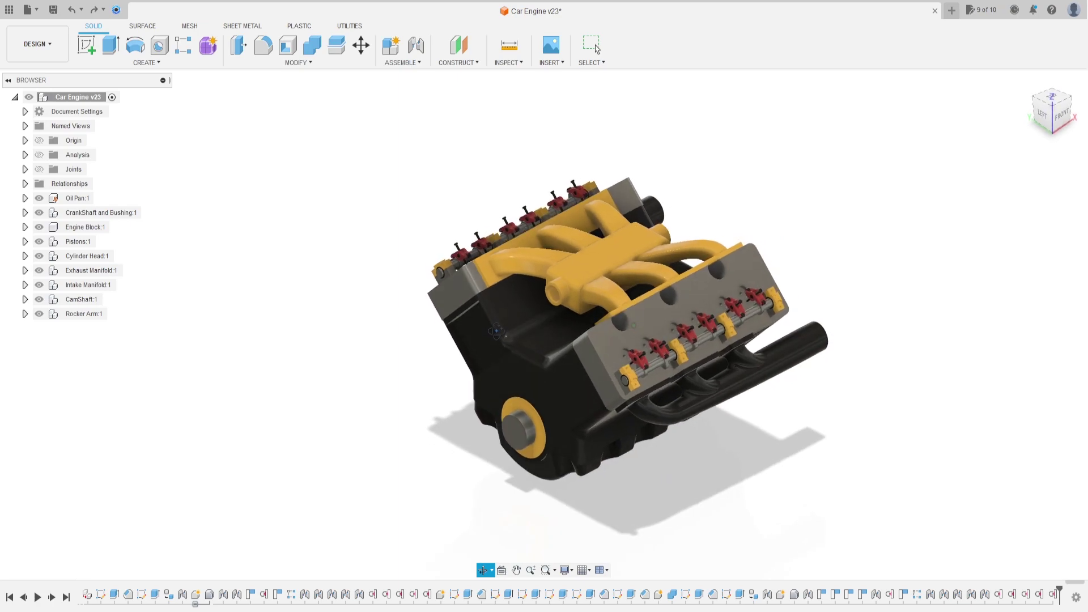
click(98, 203)
shift+click(76, 315)
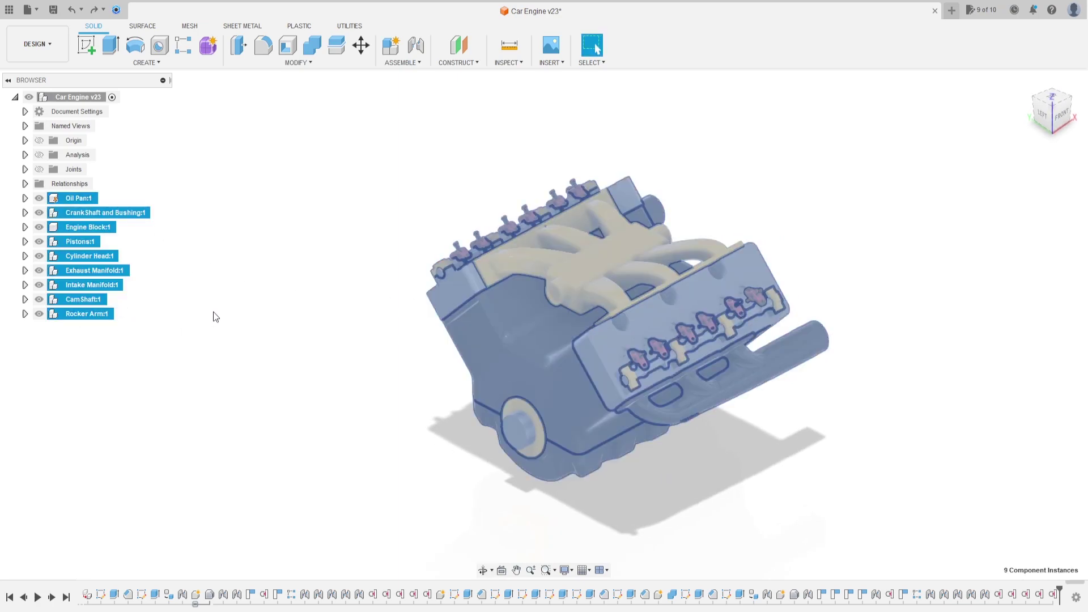
key(v)
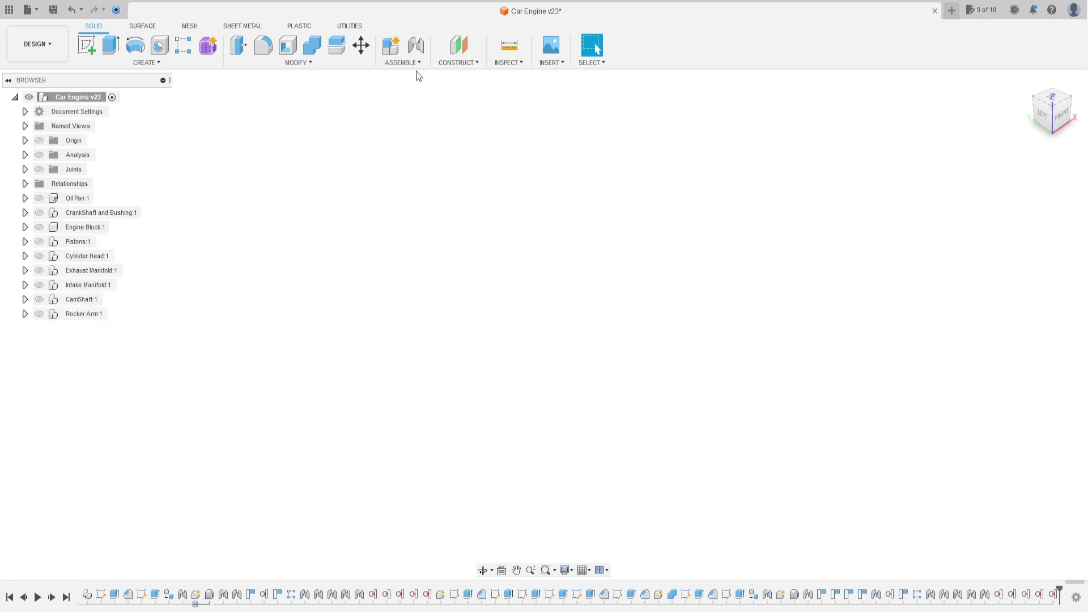
Create a component named 'Engine Valve' under Car Engine v23 and expand its node.
click(390, 48)
drag(964, 223, 908, 223)
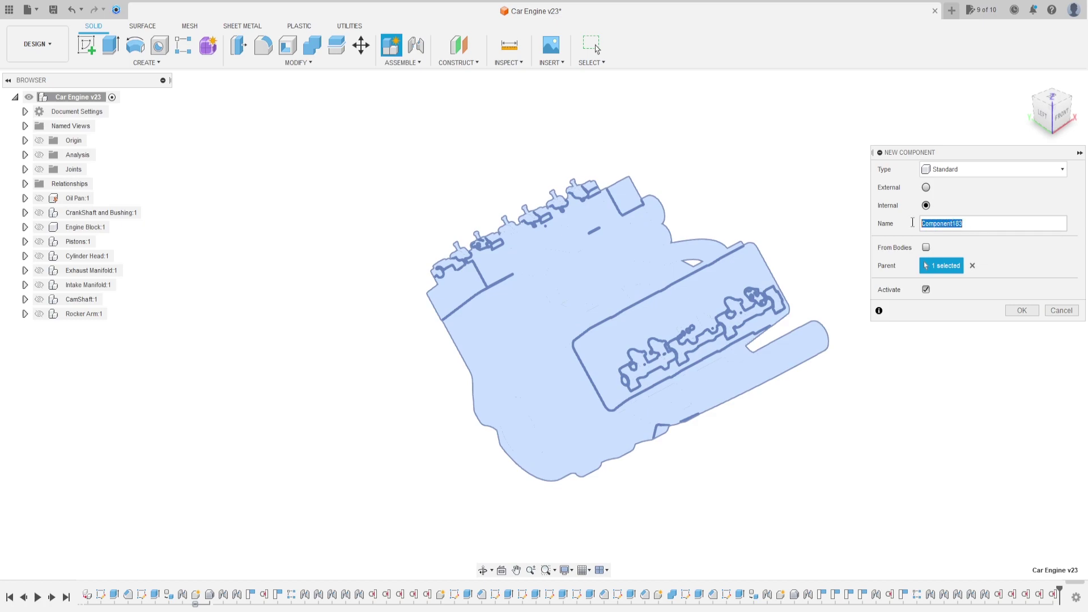
text(Engine Valve)
click(971, 266)
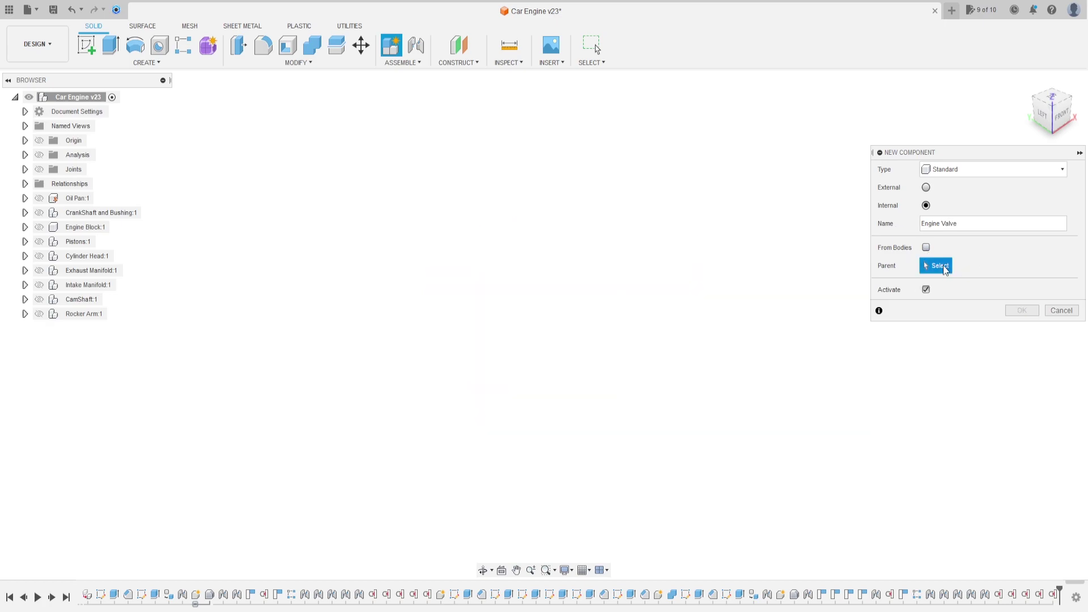
click(73, 98)
click(1023, 311)
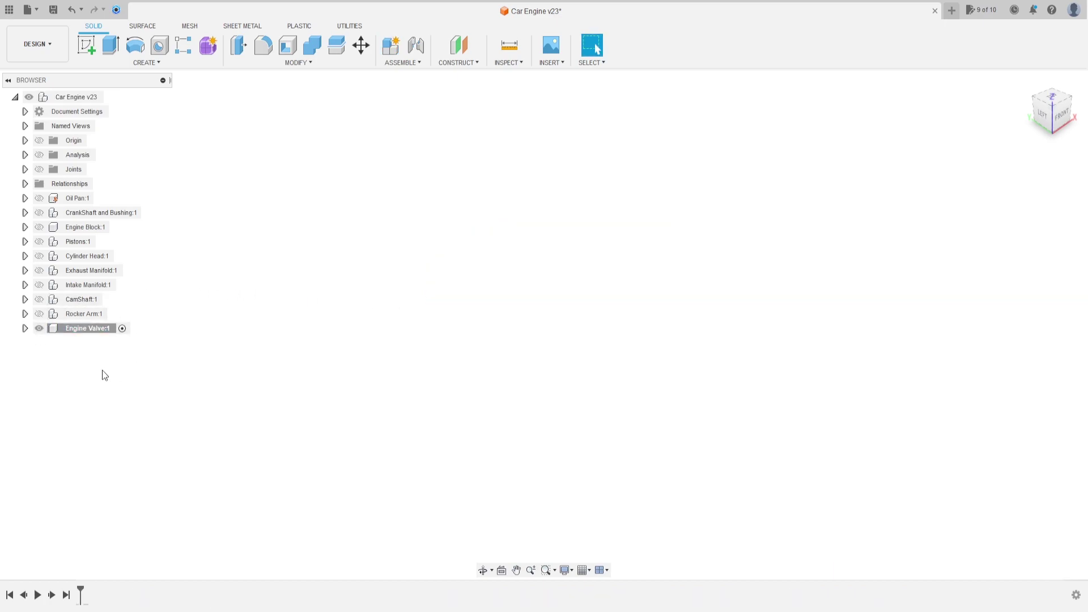
click(24, 328)
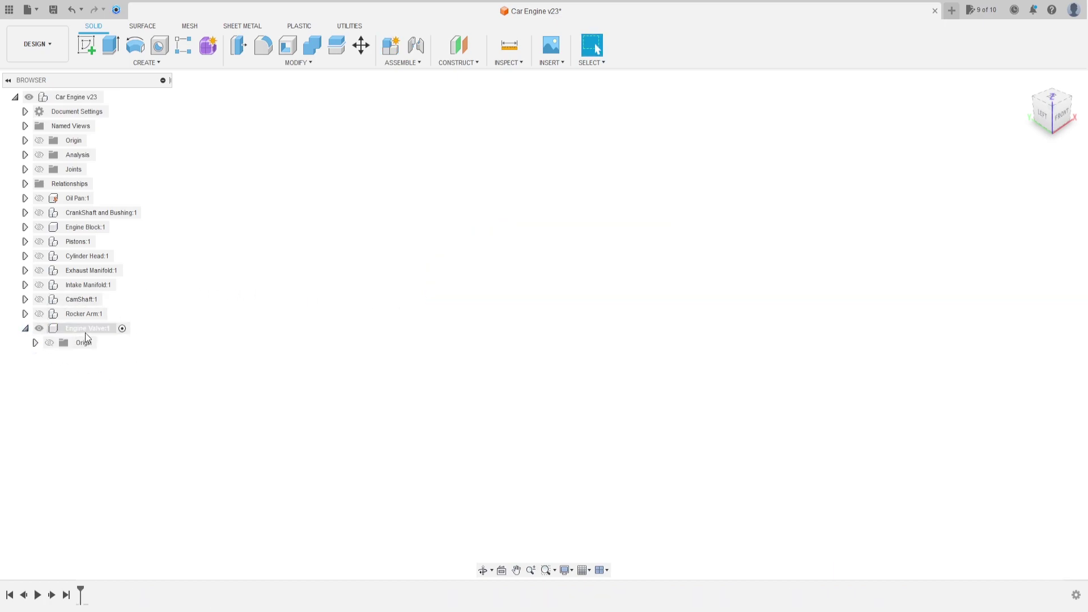
Create a new component named 'Valve' with Engine Valve as its parent.
click(392, 47)
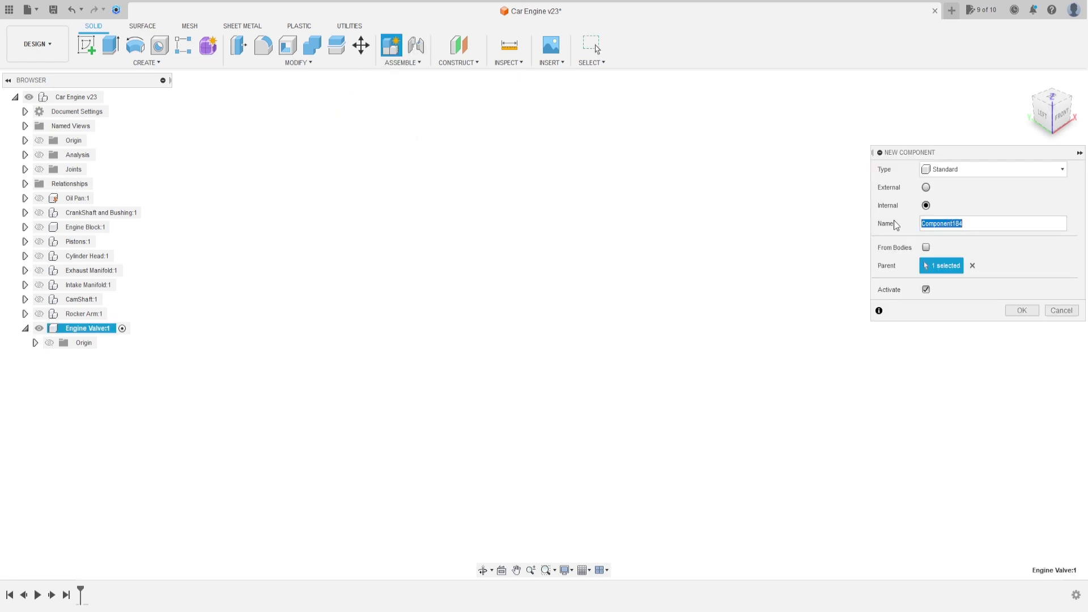
text(Valve)
key(Return)
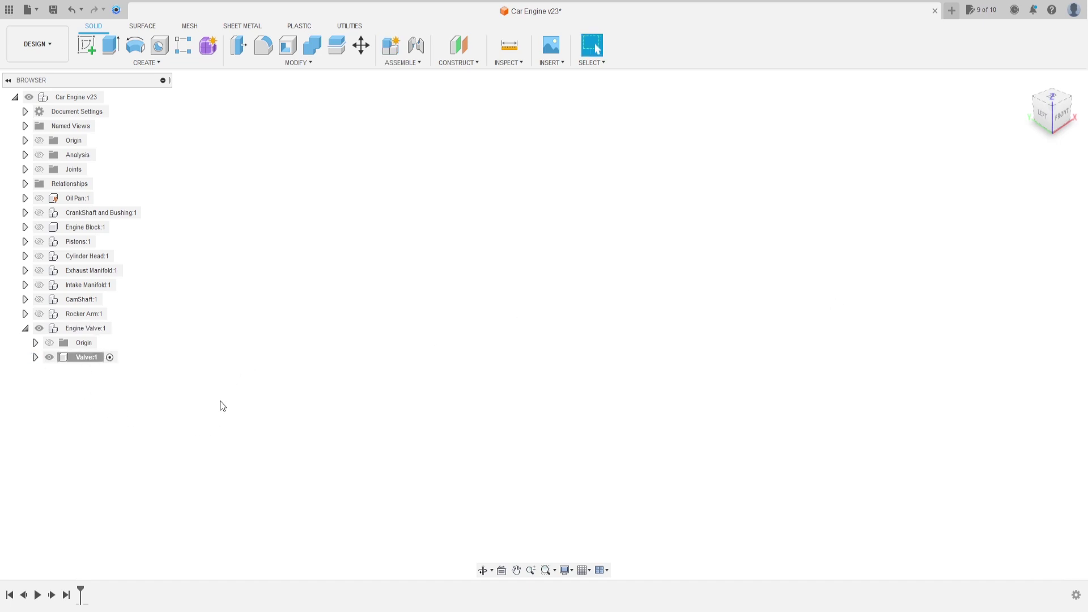
Start a sketch on the front plane and draw the 85.55 mm vertical stem line.
click(85, 51)
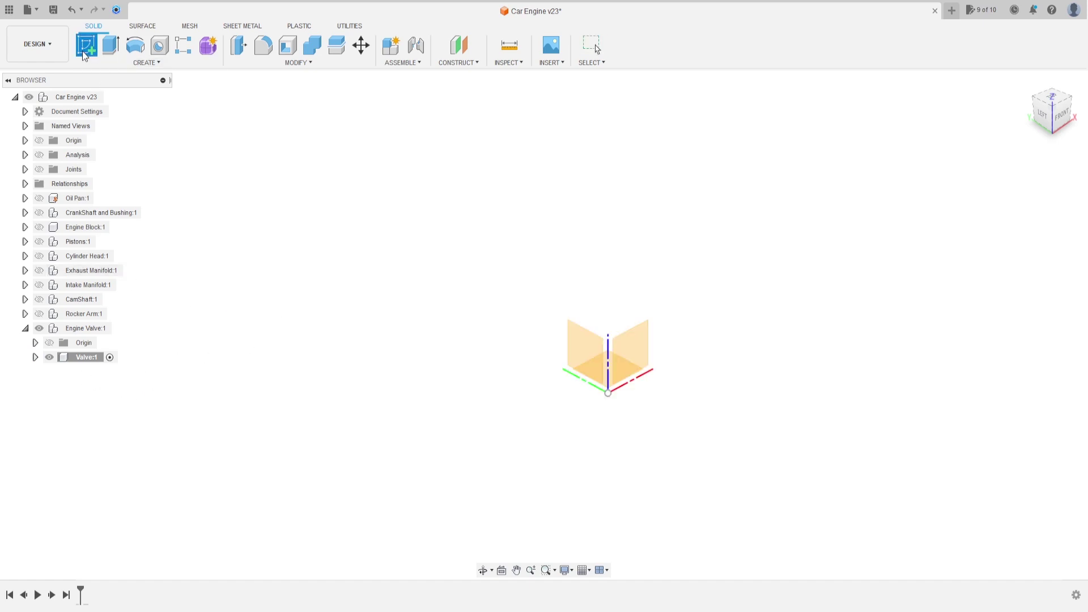
click(635, 342)
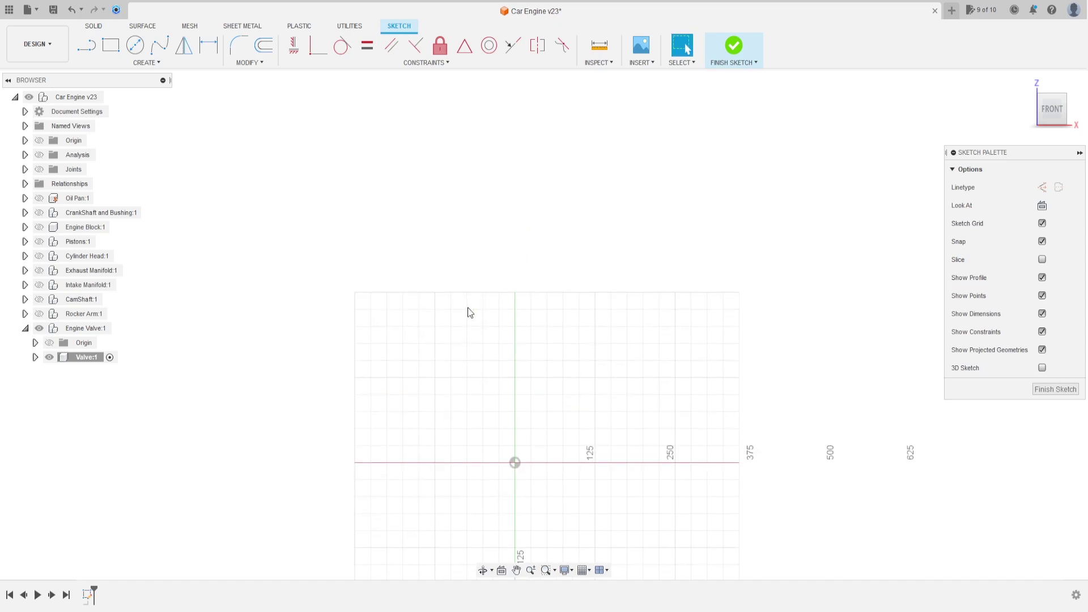
click(86, 47)
scroll(539, 459, up, 3)
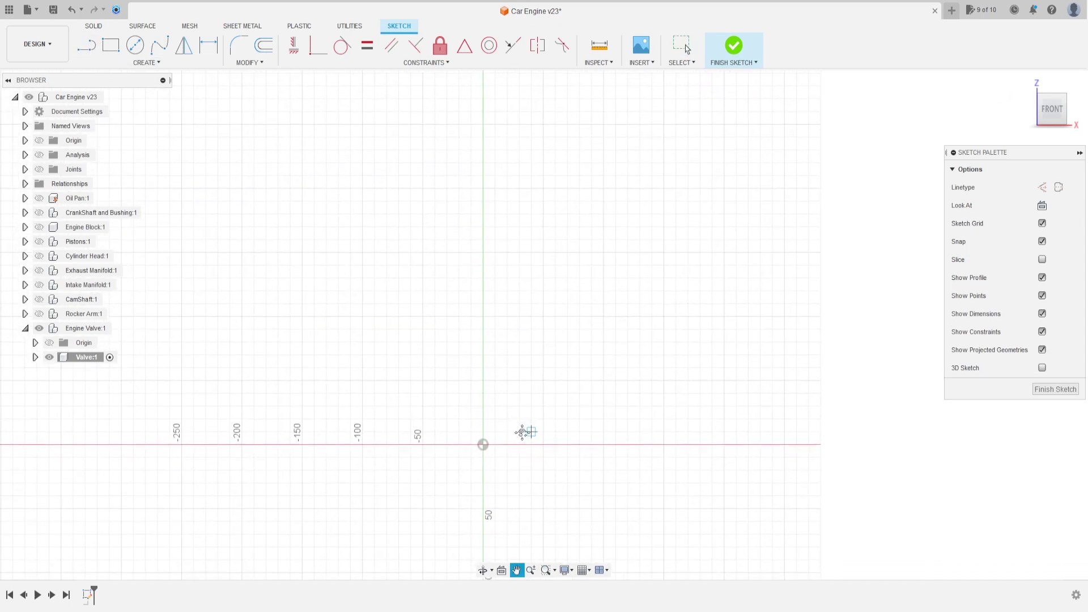
click(470, 450)
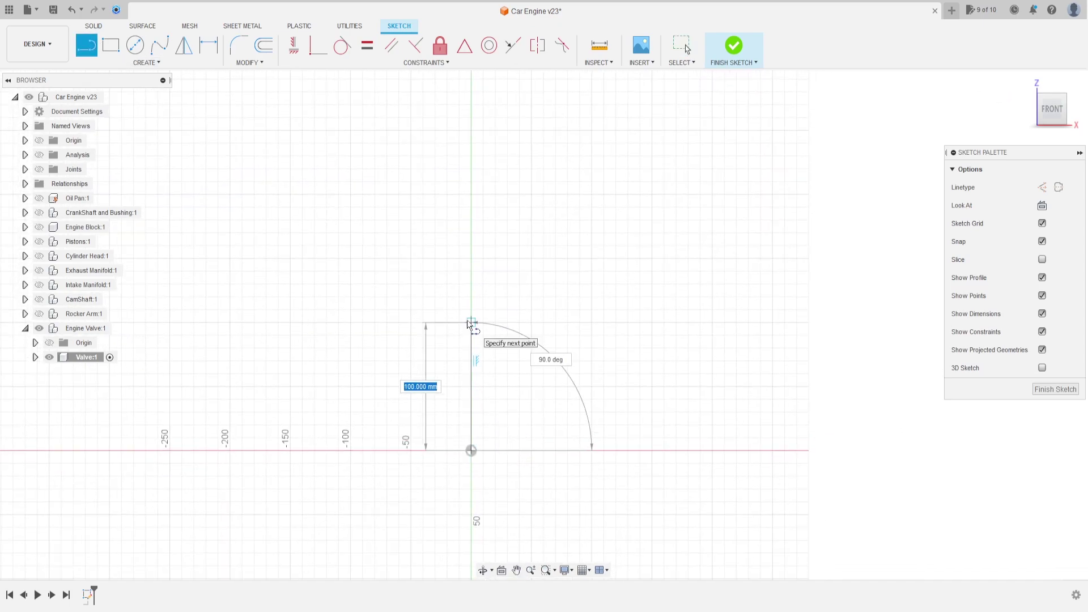
text(85)
key(Tab)
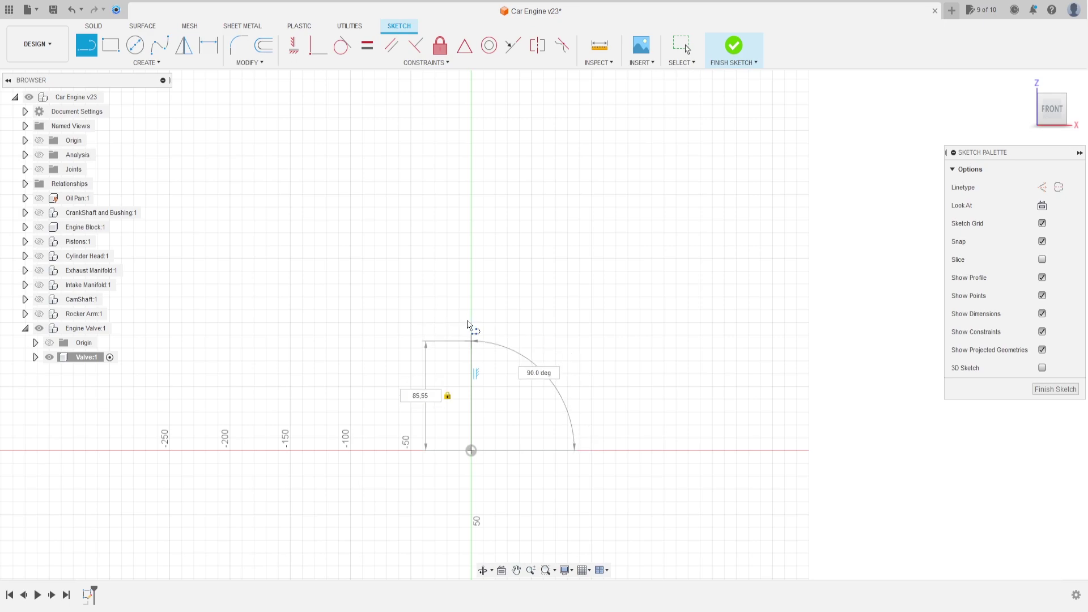
key(Return)
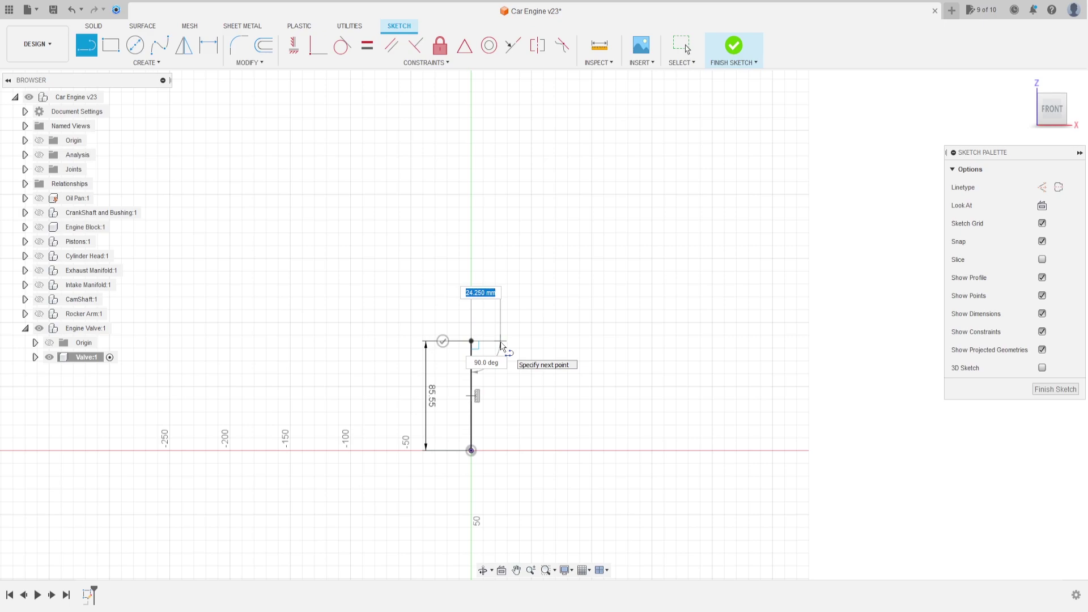
text(3.18)
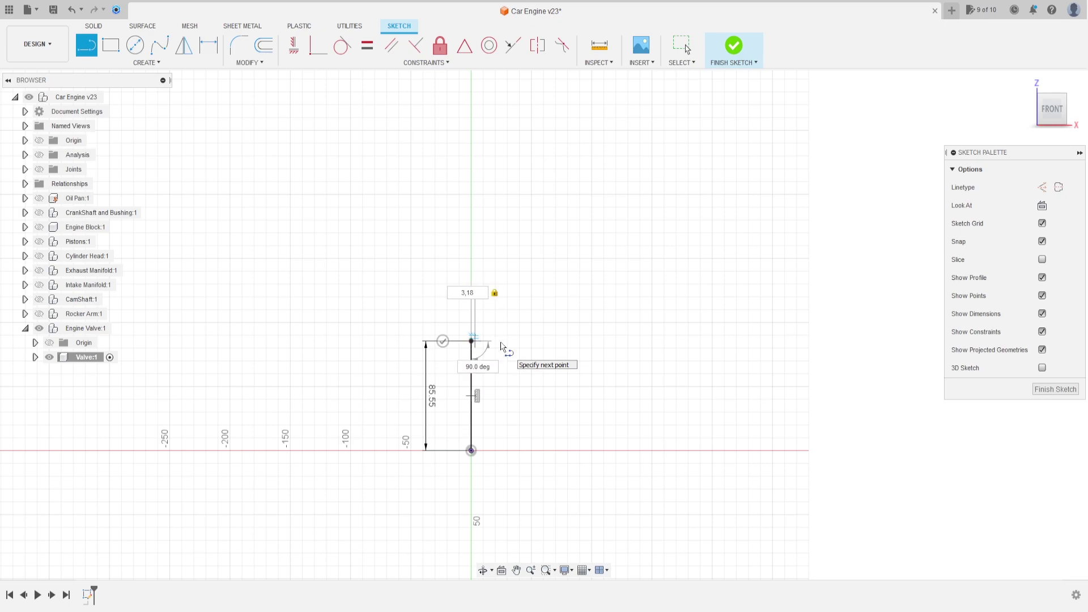
Draw the top and downward segments, the 26.67 mm base line and a 1.27 mm riser.
key(Return)
scroll(502, 347, up, 2)
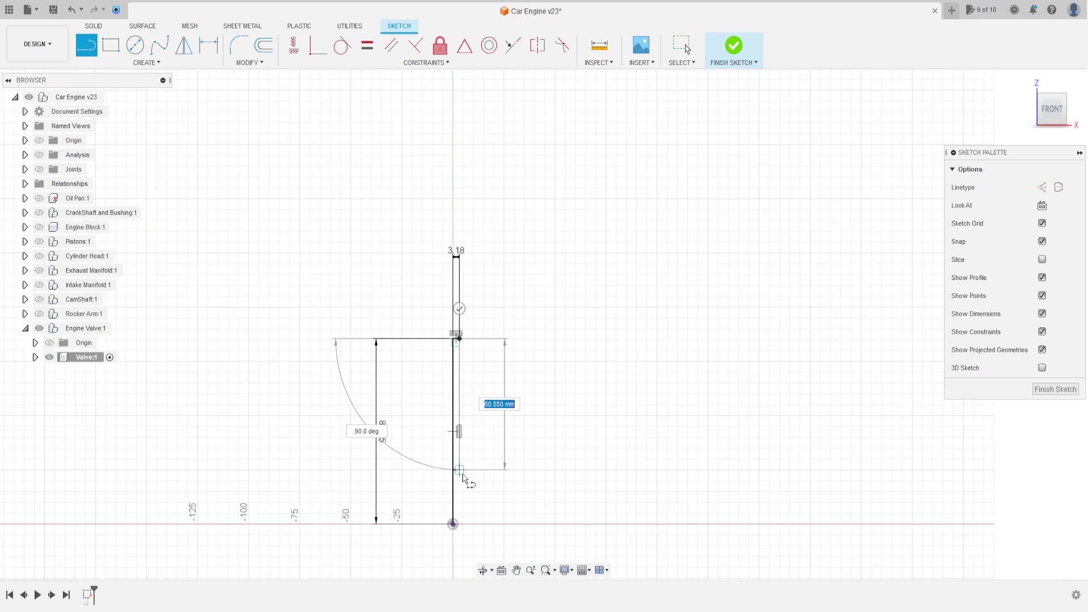
click(463, 477)
key(Escape)
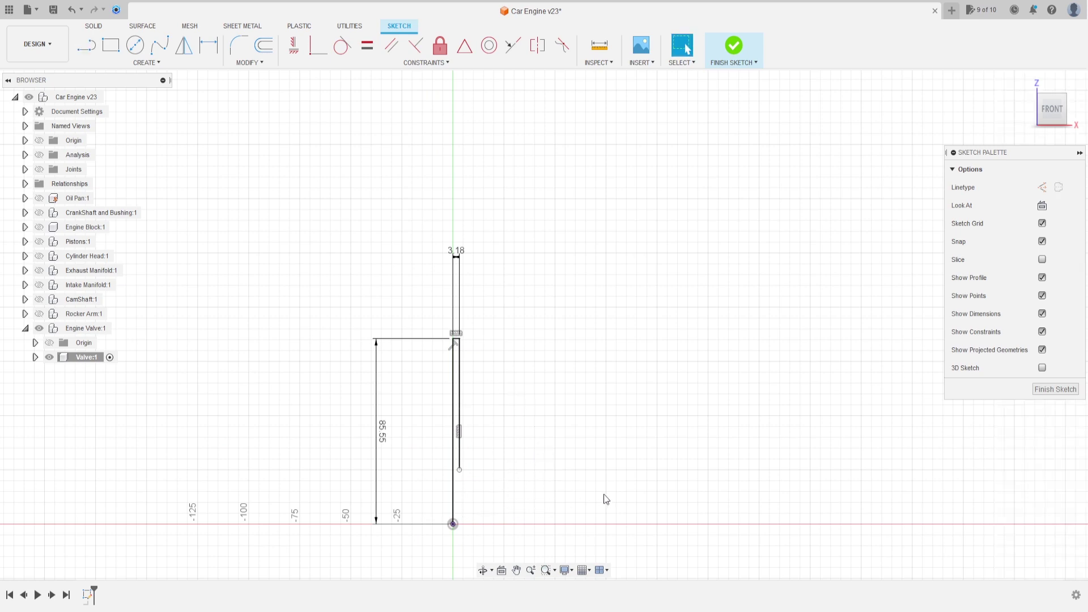
key(l)
click(452, 524)
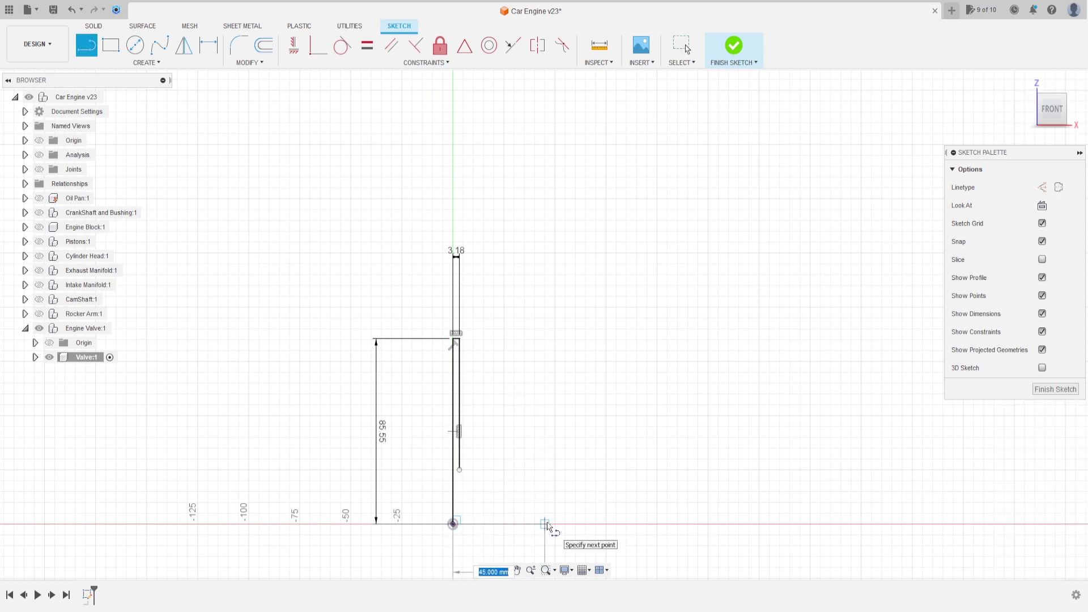
text(26,67)
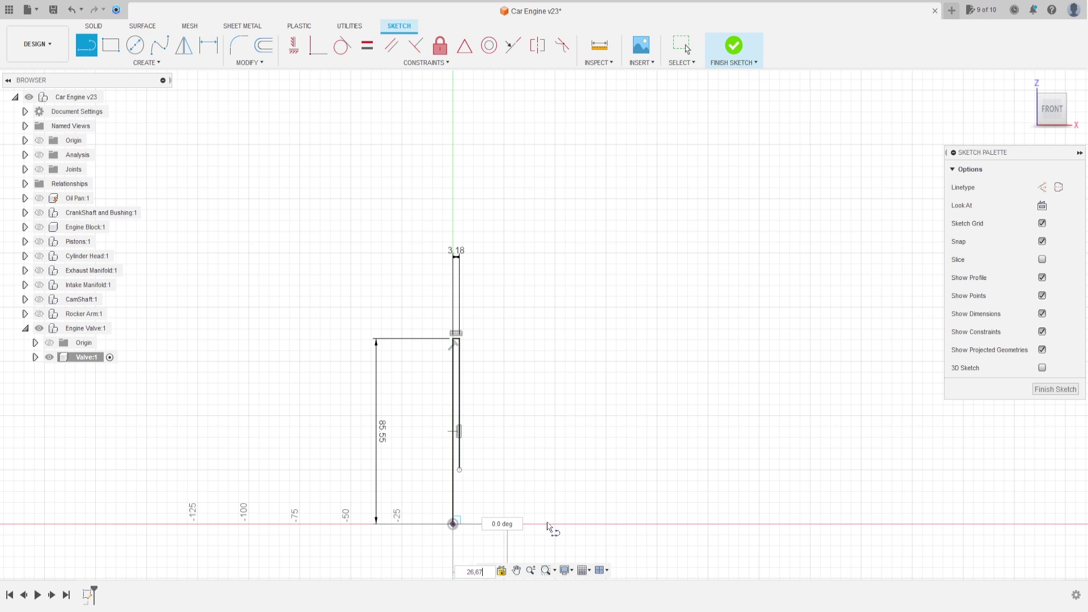
scroll(549, 528, up, 2)
scroll(548, 527, up, 2)
key(Return)
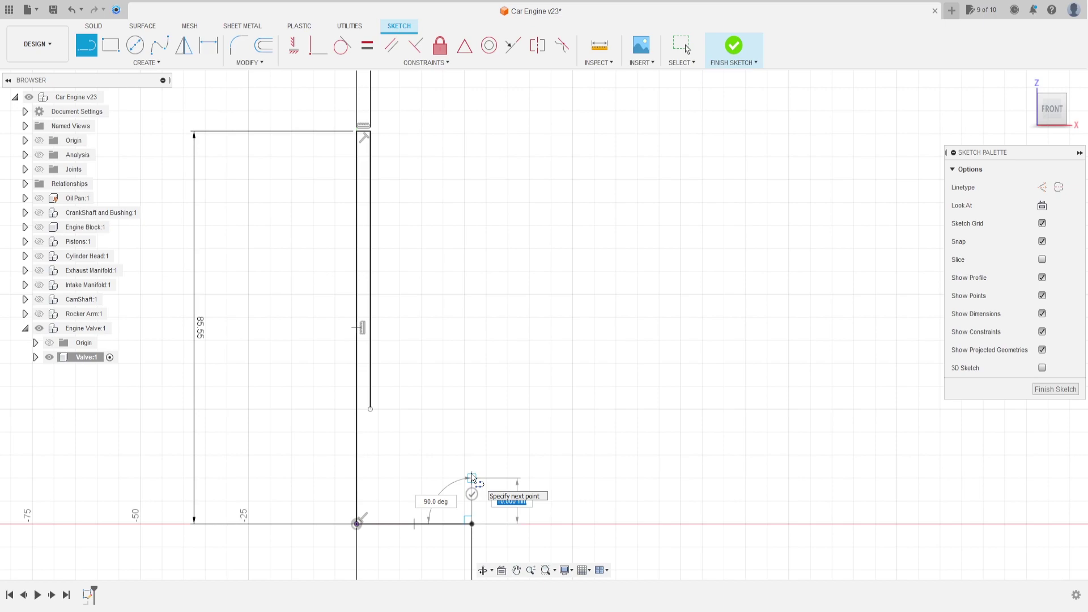
key(BackSpace)
key(Return)
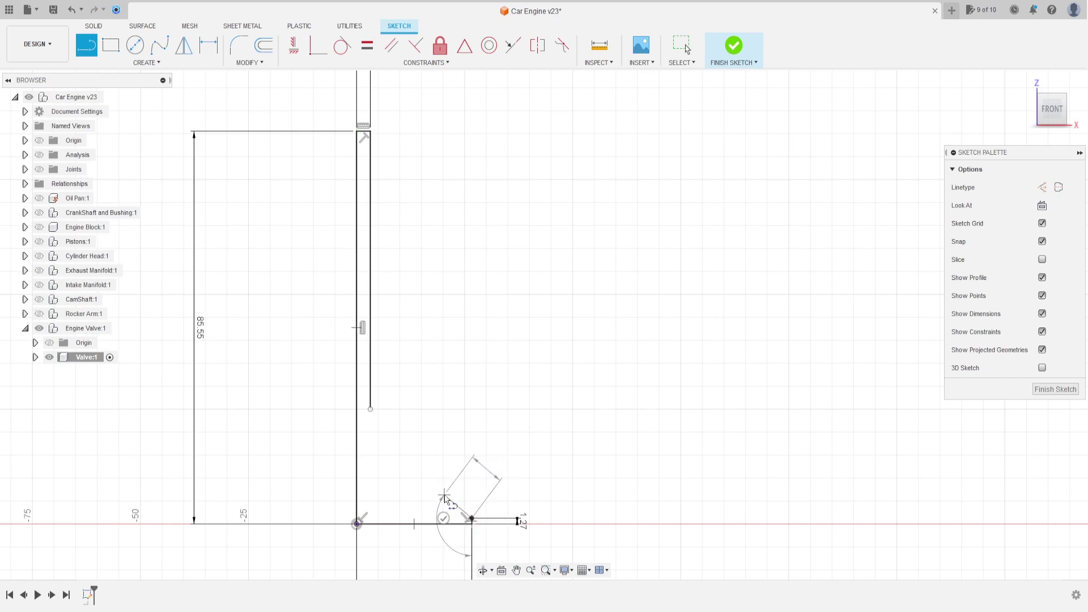
Finish the angled edge and dimension its height to 3.81 mm.
click(440, 493)
key(Escape)
scroll(451, 469, up, 2)
scroll(452, 474, up, 1)
scroll(454, 477, up, 2)
key(d)
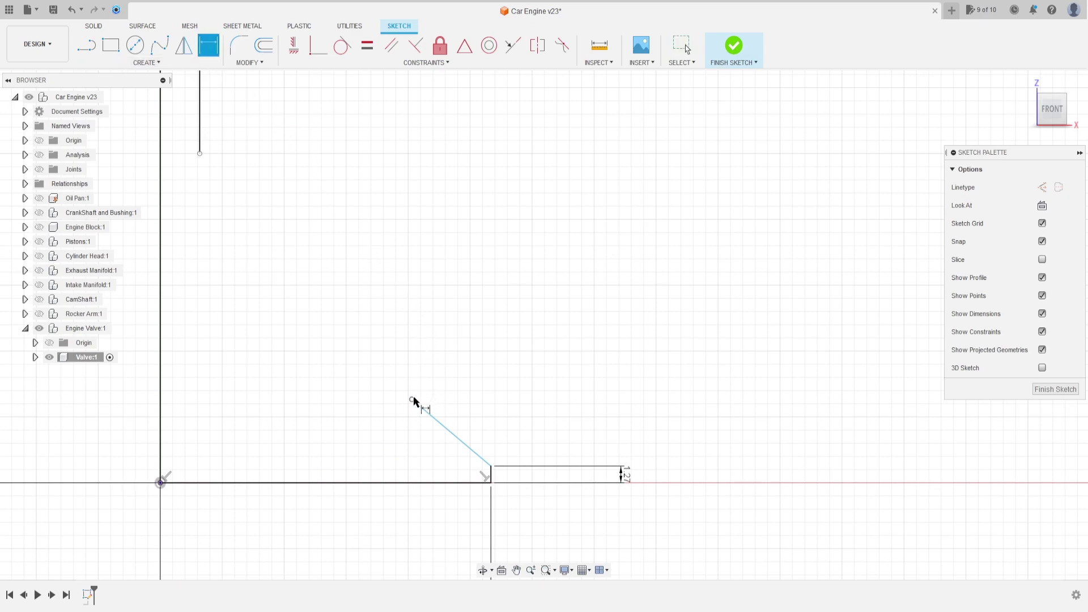
click(491, 470)
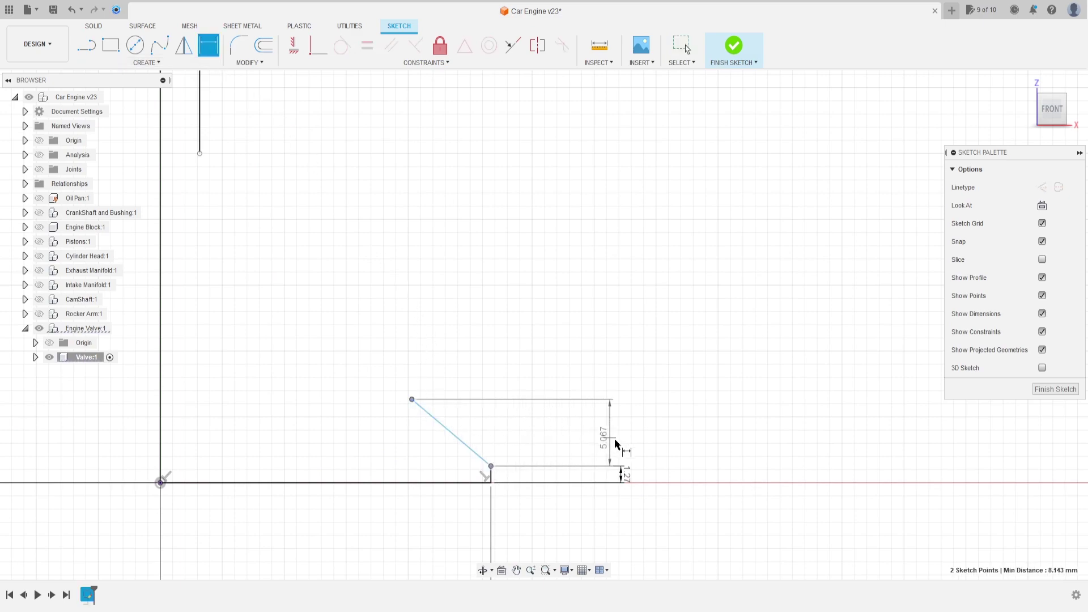
click(619, 440)
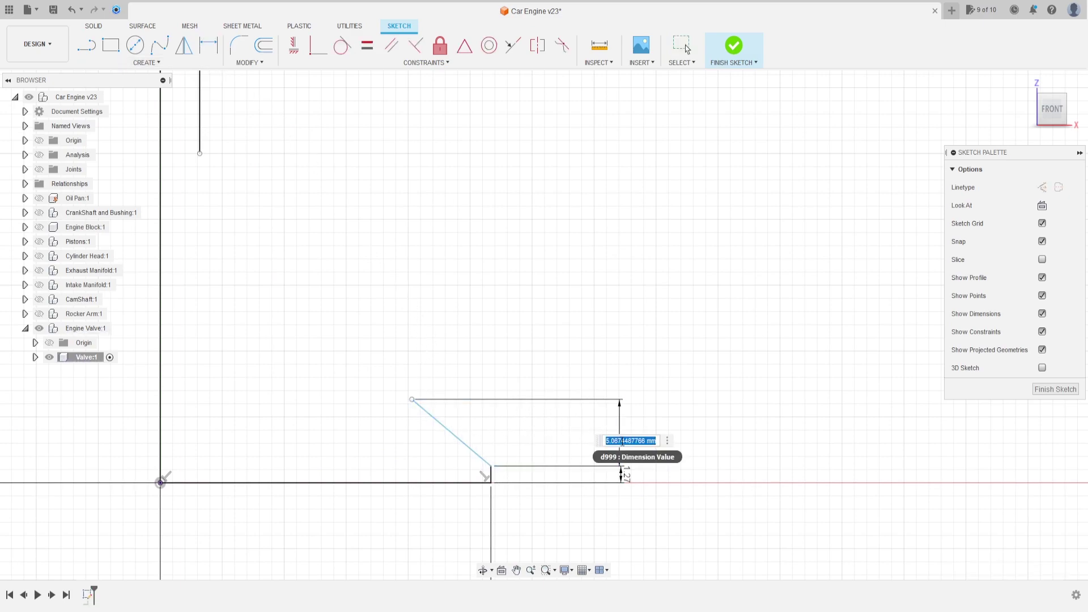
text(3.81)
key(Return)
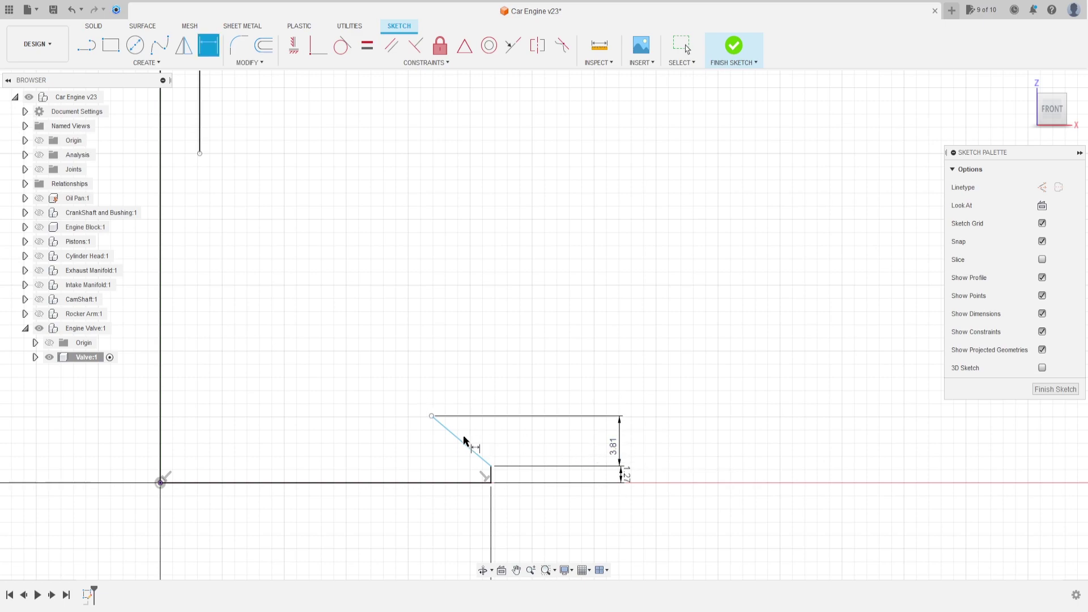
Dimension the sloped edge at 45° to the base line.
click(448, 466)
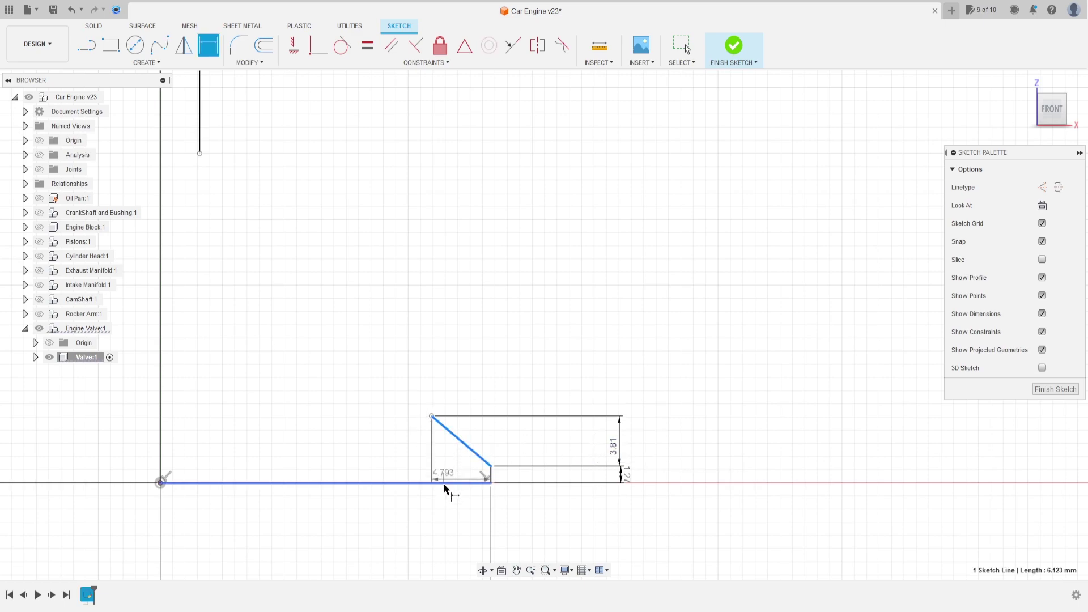
click(434, 453)
text(45)
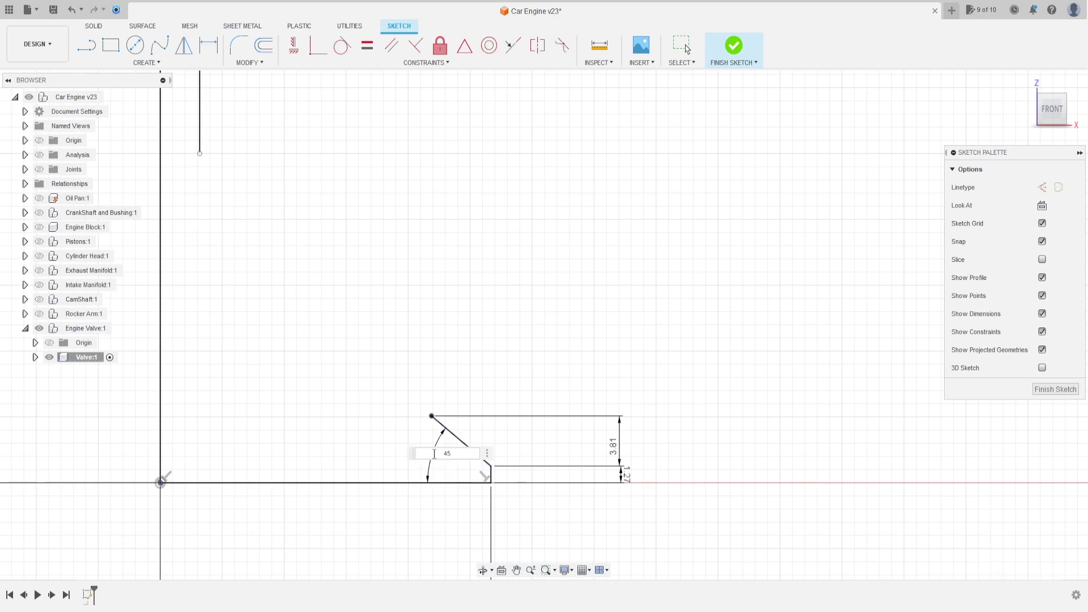
key(Return)
scroll(384, 442, down, 2)
middle_drag(383, 441, 394, 445)
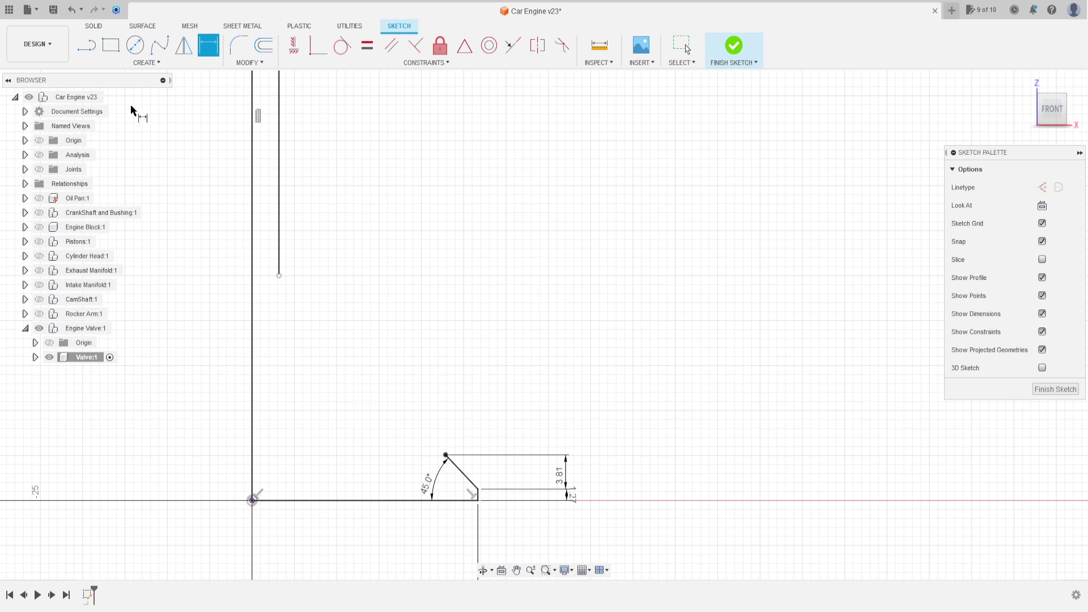
Join the stem and sloped edge with a 3-point arc dimensioned to R15.25.
click(131, 64)
click(166, 116)
click(279, 275)
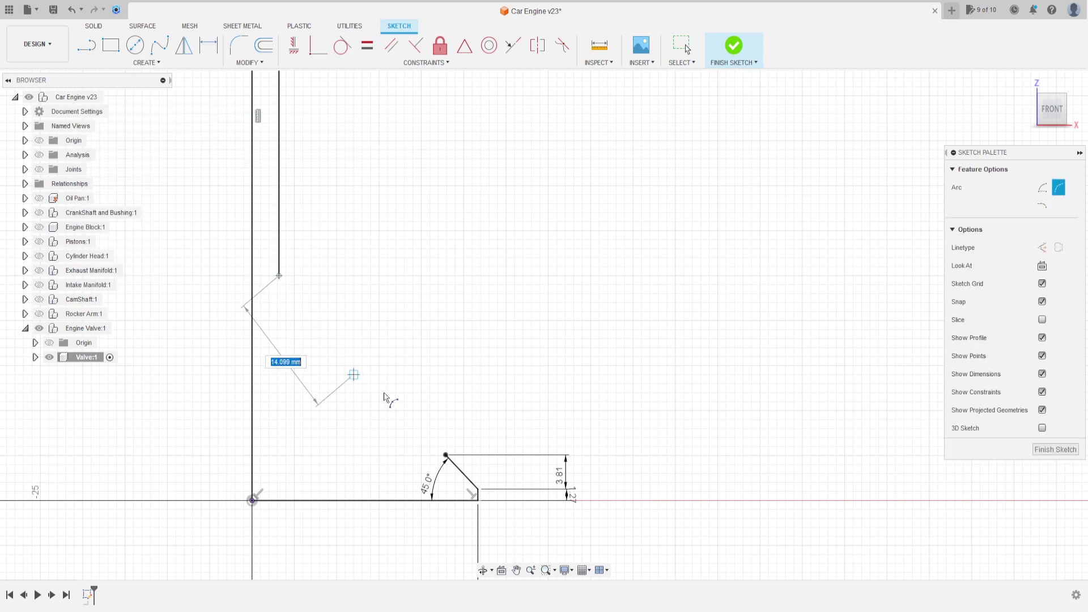
click(446, 457)
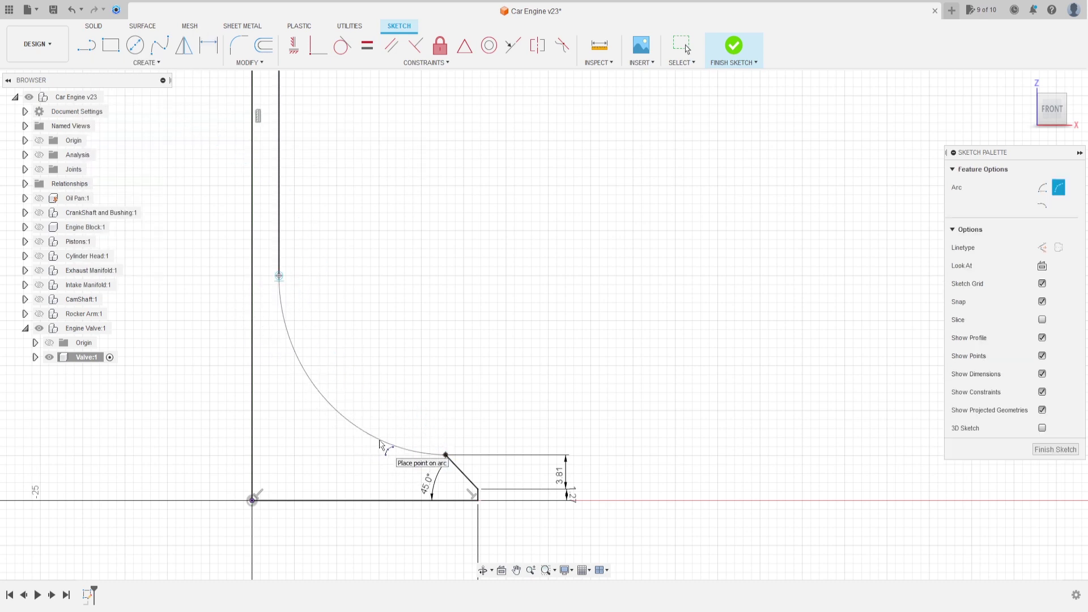
click(382, 446)
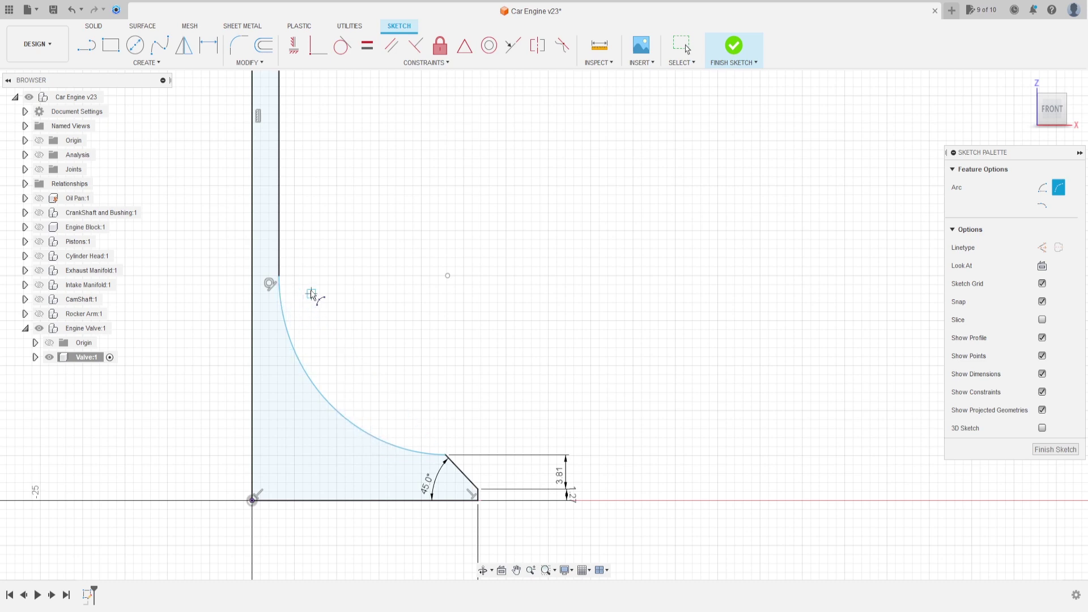
key(Escape)
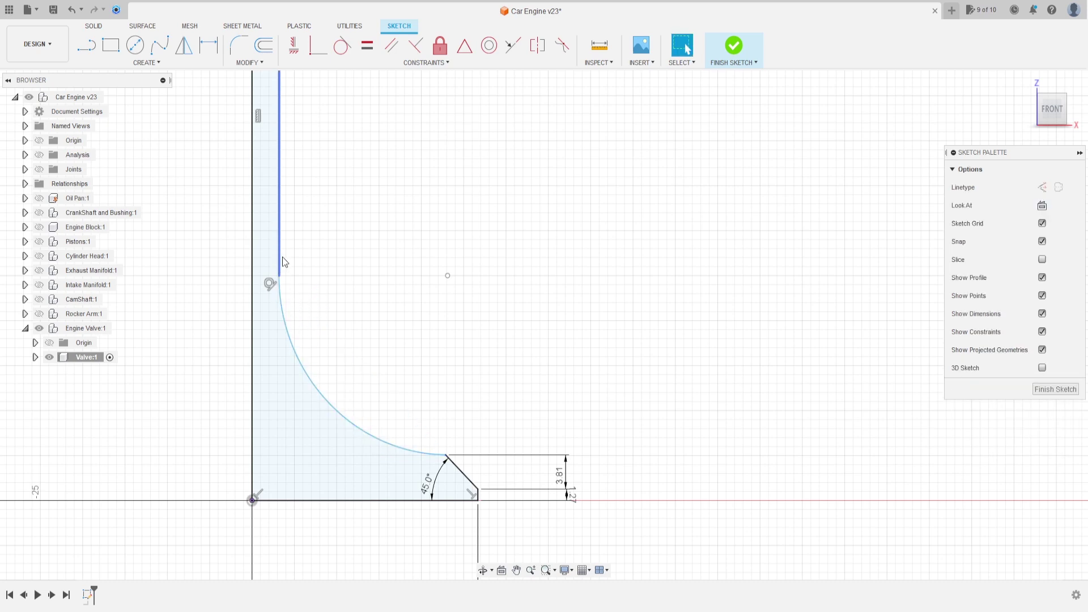
click(211, 52)
click(333, 401)
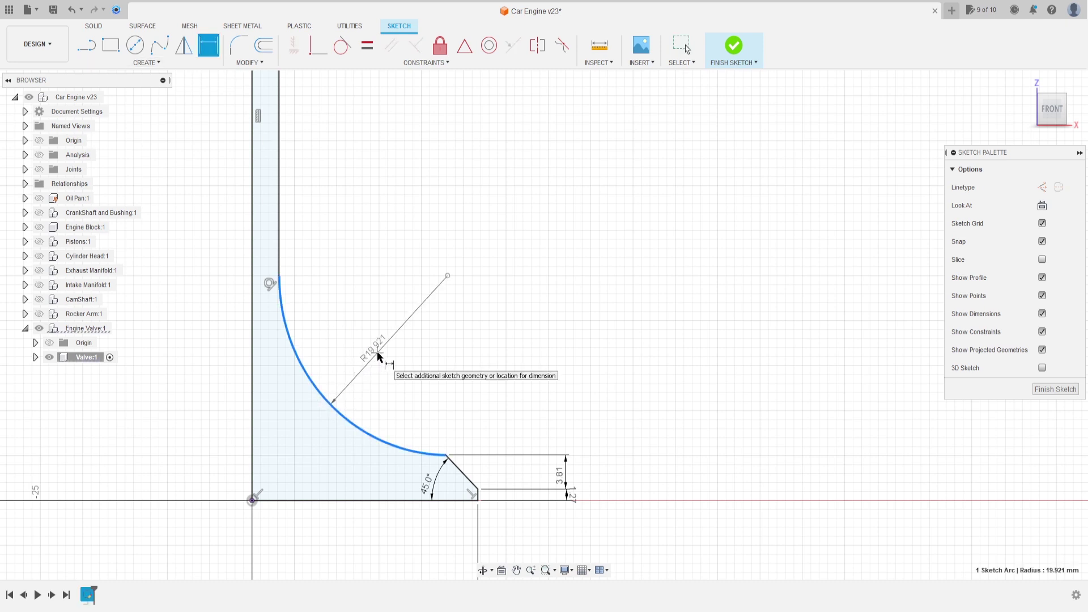
click(377, 352)
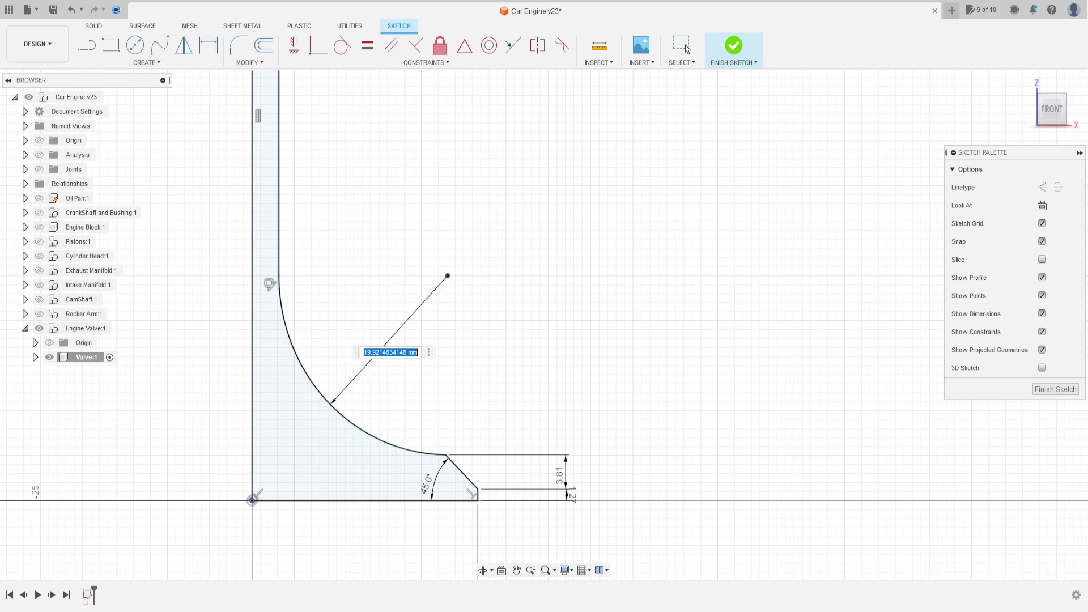
text(15,25)
key(Return)
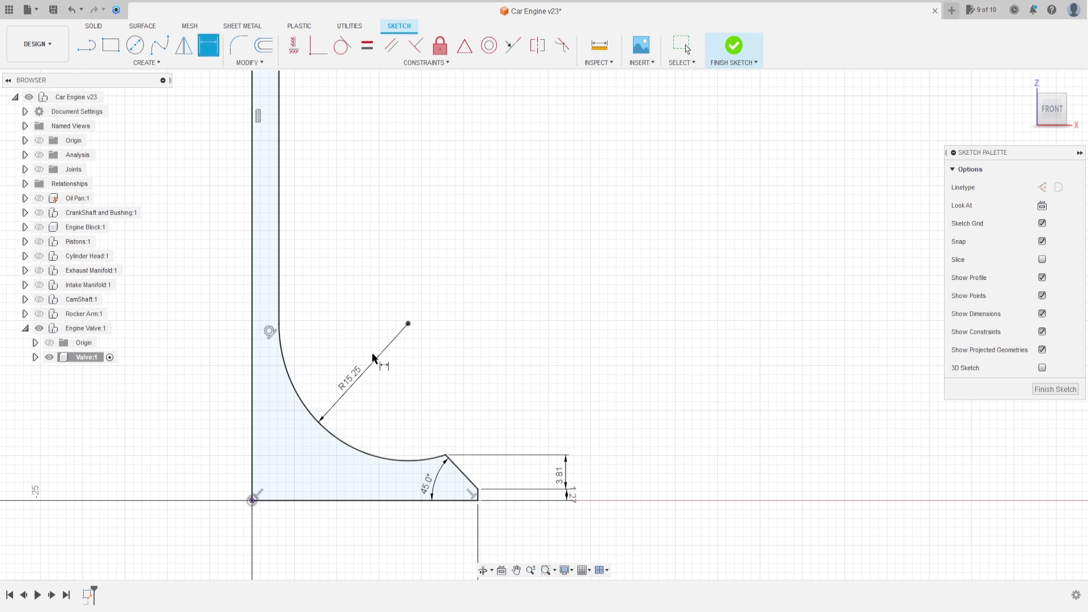
scroll(373, 356, down, 3)
scroll(376, 359, down, 2)
scroll(376, 358, down, 2)
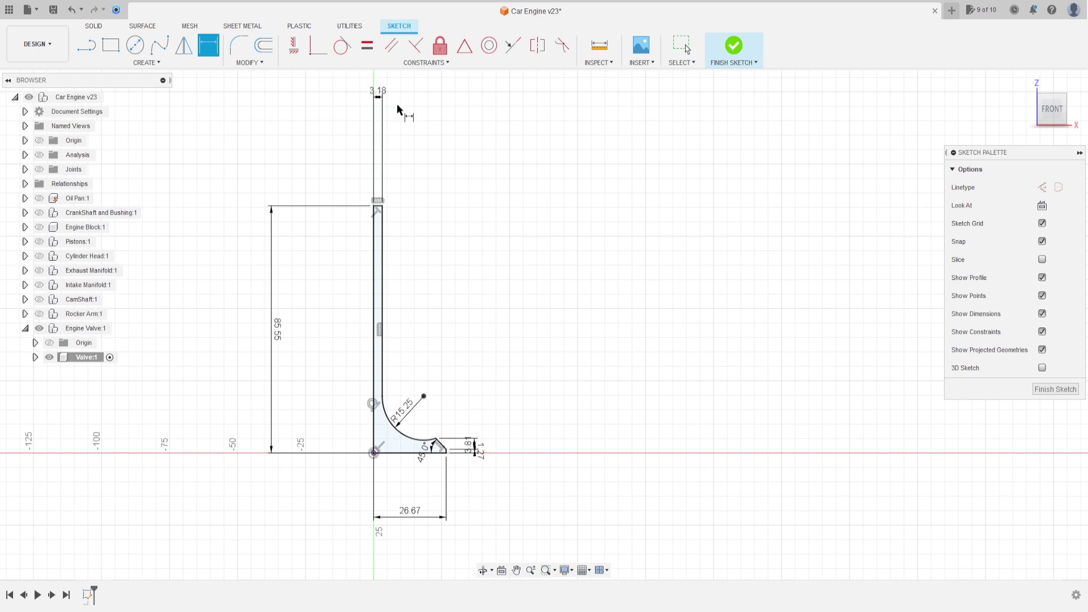
Move the 3.18, 85.55, 26.67 and 45° dimensions neatly around the profile.
key(Escape)
drag(382, 97, 417, 274)
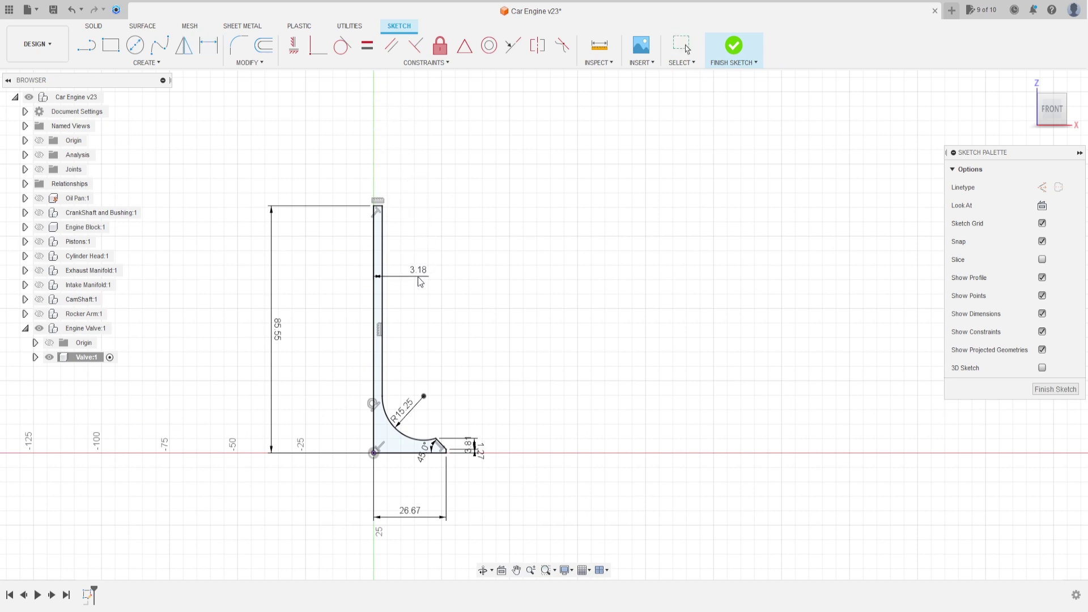
drag(270, 349, 314, 361)
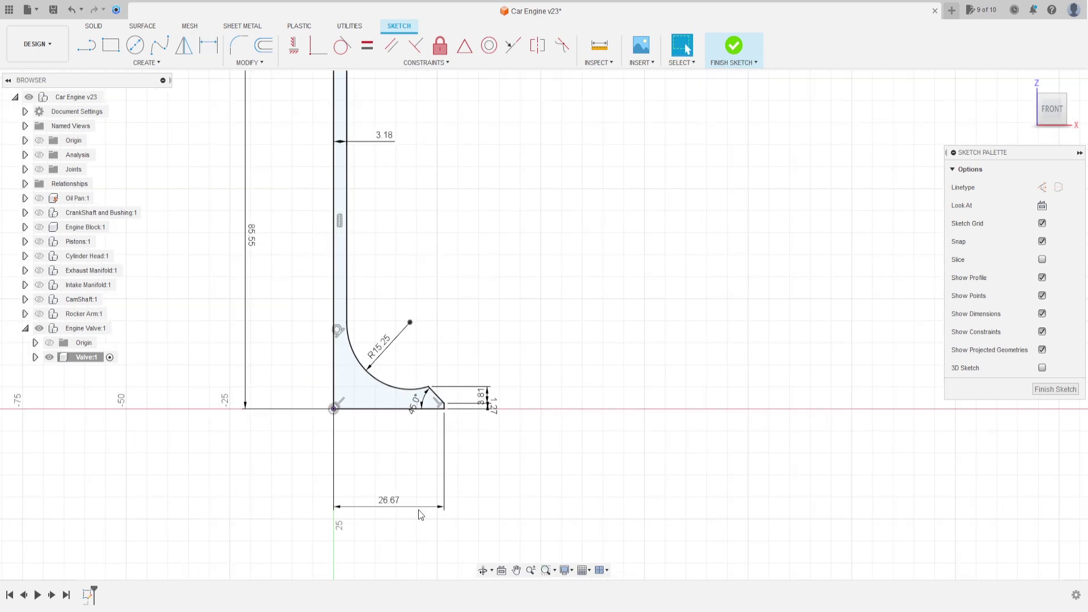
scroll(425, 518, up, 2)
drag(388, 499, 381, 443)
mouse_move(414, 402)
mouse_down()
mouse_move(414, 379)
mouse_move(400, 399)
mouse_up()
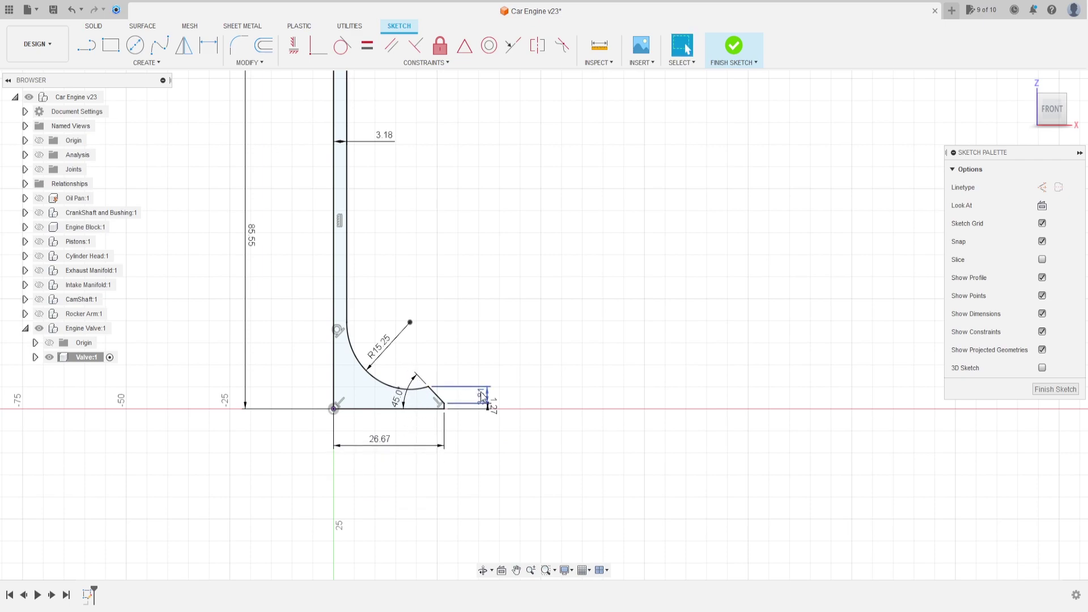
mouse_move(482, 397)
mouse_down()
mouse_move(493, 378)
mouse_move(464, 432)
mouse_up()
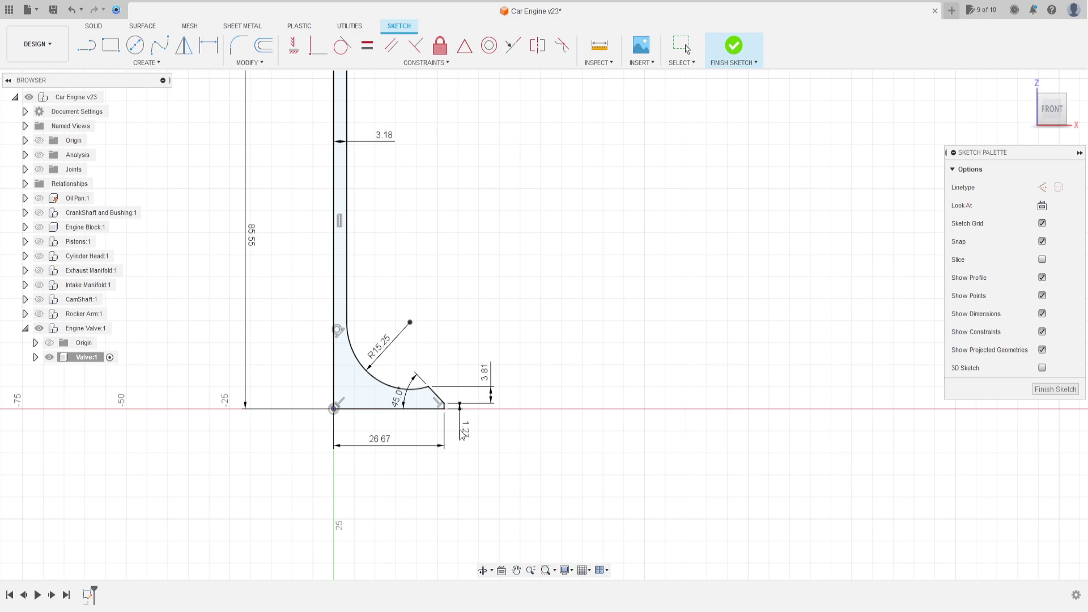
scroll(511, 399, down, 2)
scroll(562, 374, down, 1)
scroll(585, 360, down, 1)
Finish the sketch and revolve the profile 360° around the stem line into a solid.
click(735, 49)
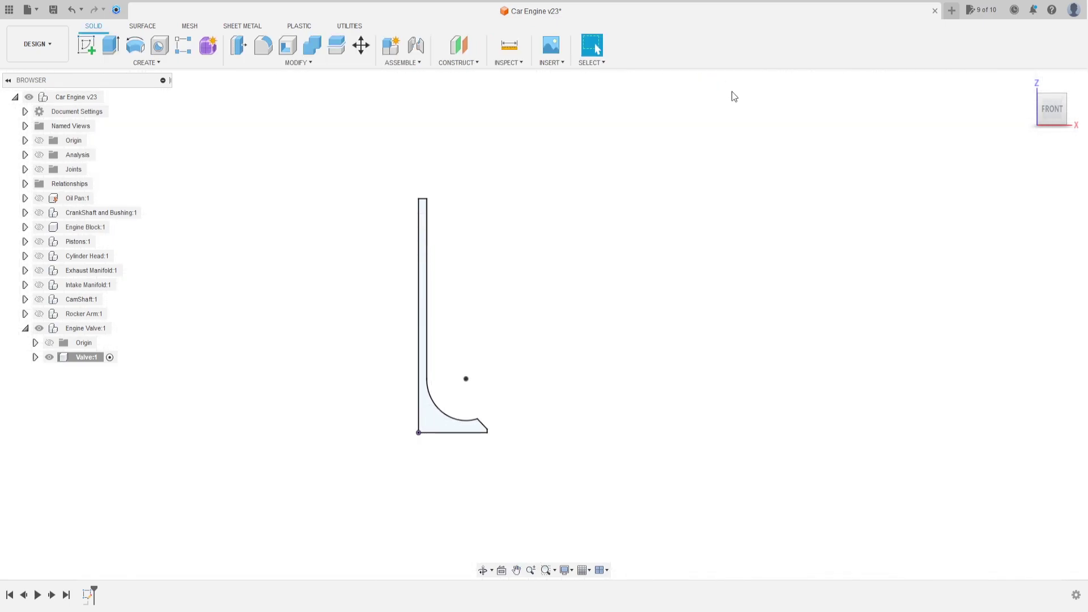
click(135, 45)
scroll(374, 408, up, 2)
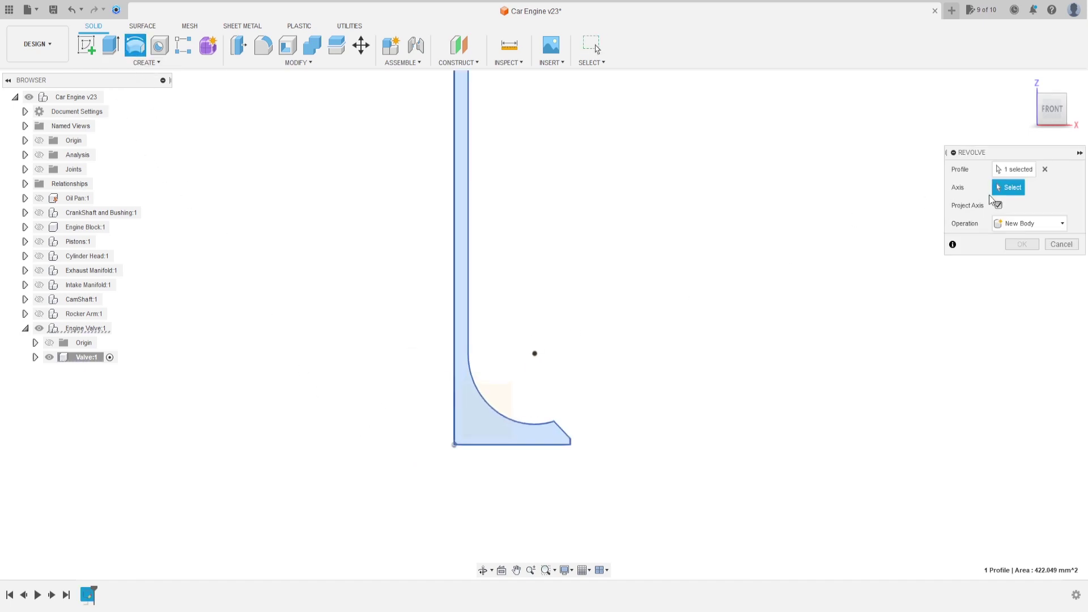
click(453, 271)
shift+middle_drag(616, 334, 629, 413)
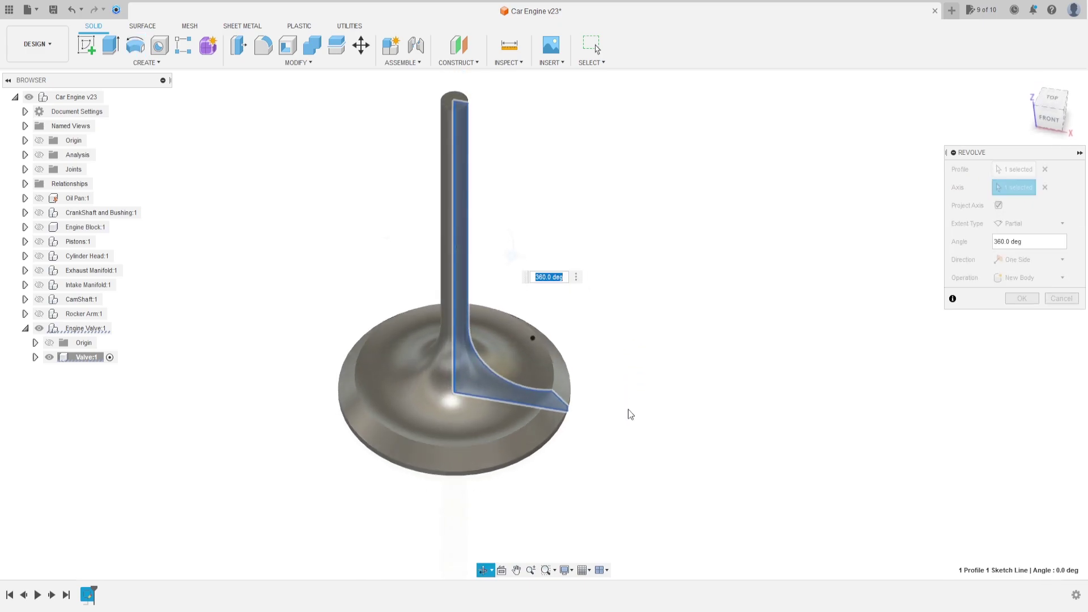
scroll(635, 364, down, 2)
mouse_move(634, 363)
middle_down()
mouse_move(602, 396)
mouse_move(597, 369)
middle_up()
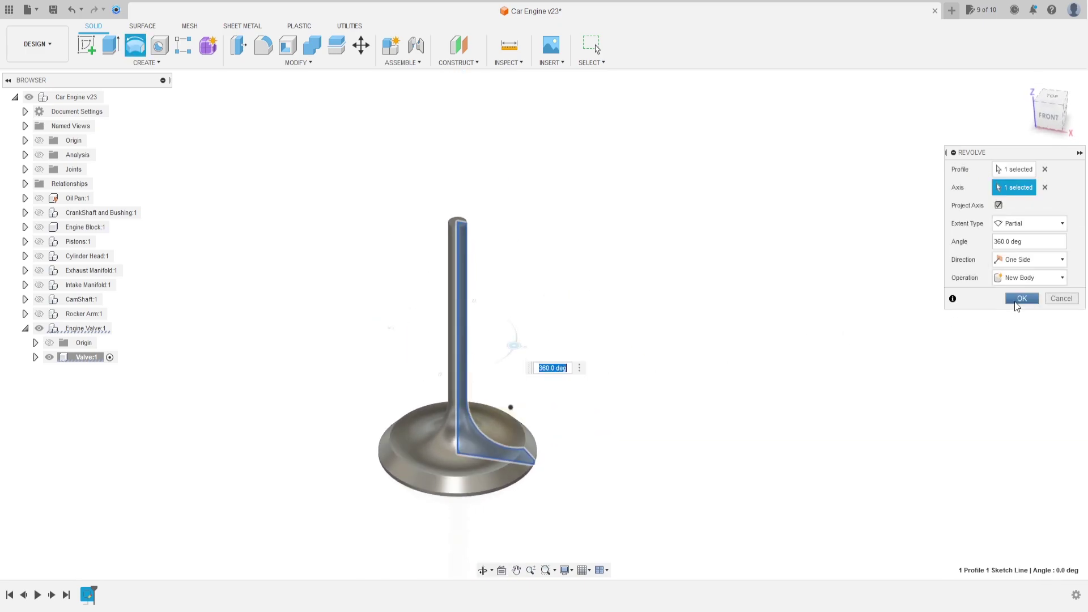
click(1022, 300)
Chamfer the valve stem's top circular edge by 1.25 mm.
click(293, 64)
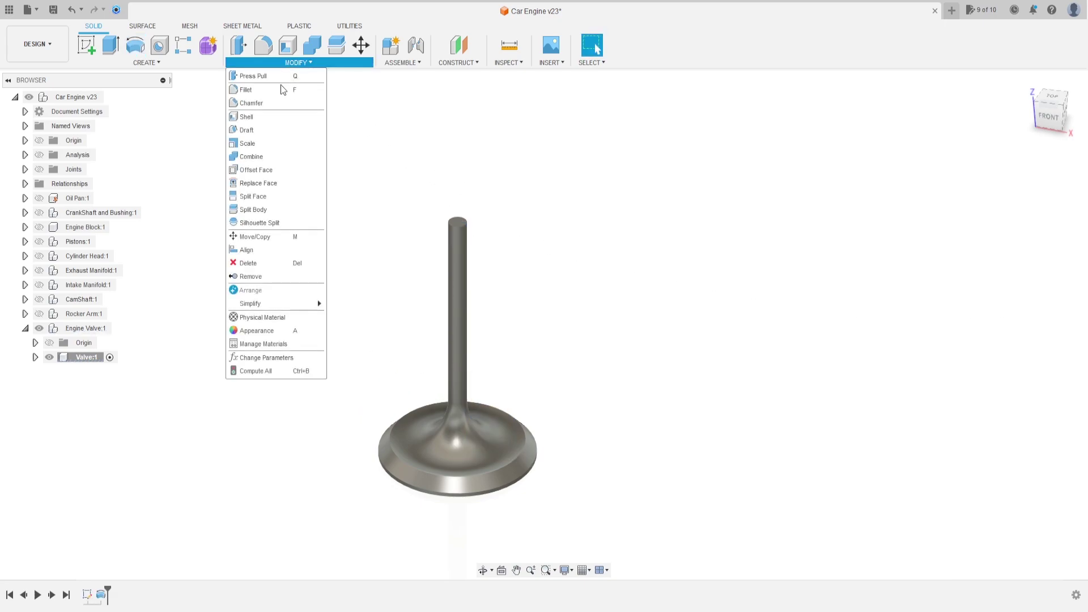
click(269, 103)
scroll(397, 216, up, 3)
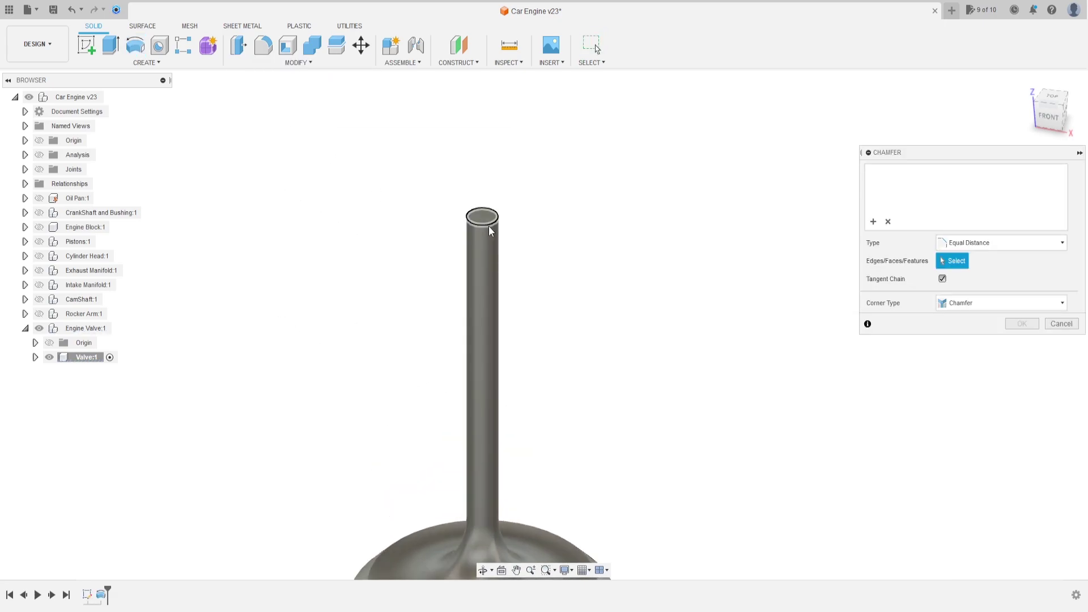
click(489, 224)
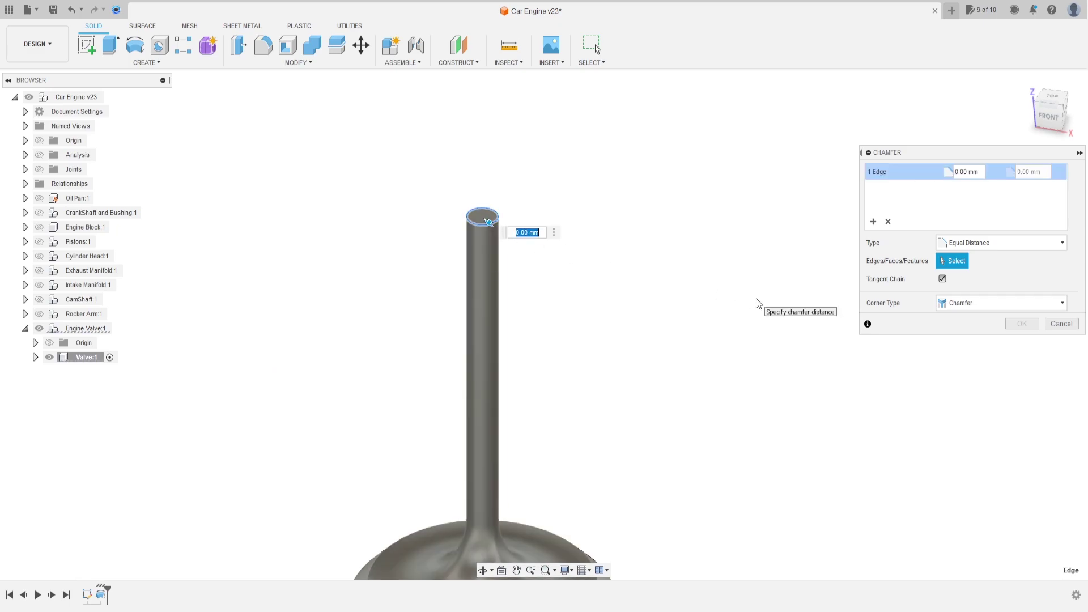
text(1.25)
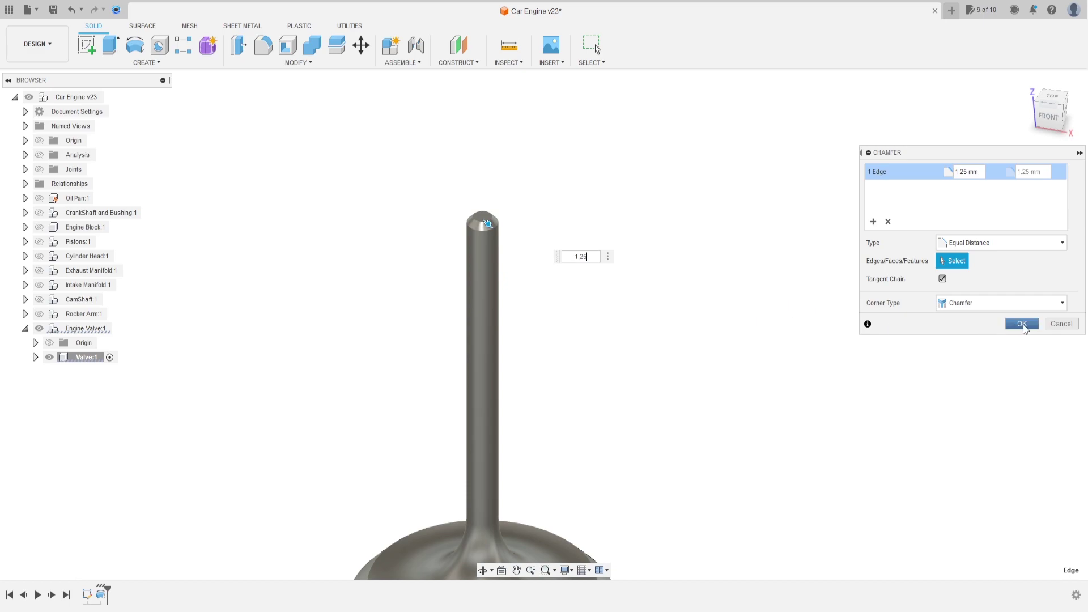
click(1022, 324)
scroll(700, 363, down, 5)
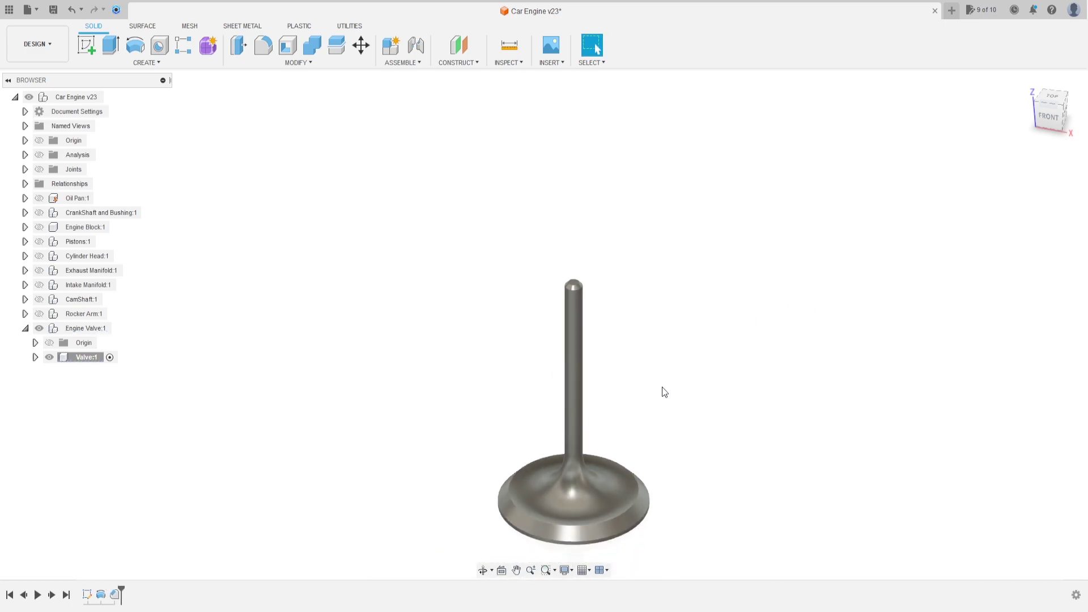
In the browser, hide Engine Valve and Rocker Arm and show CamShaft.
mouse_move(656, 352)
shift+middle_down()
mouse_move(668, 331)
mouse_move(636, 294)
mouse_move(634, 338)
shift+middle_up()
key(Escape)
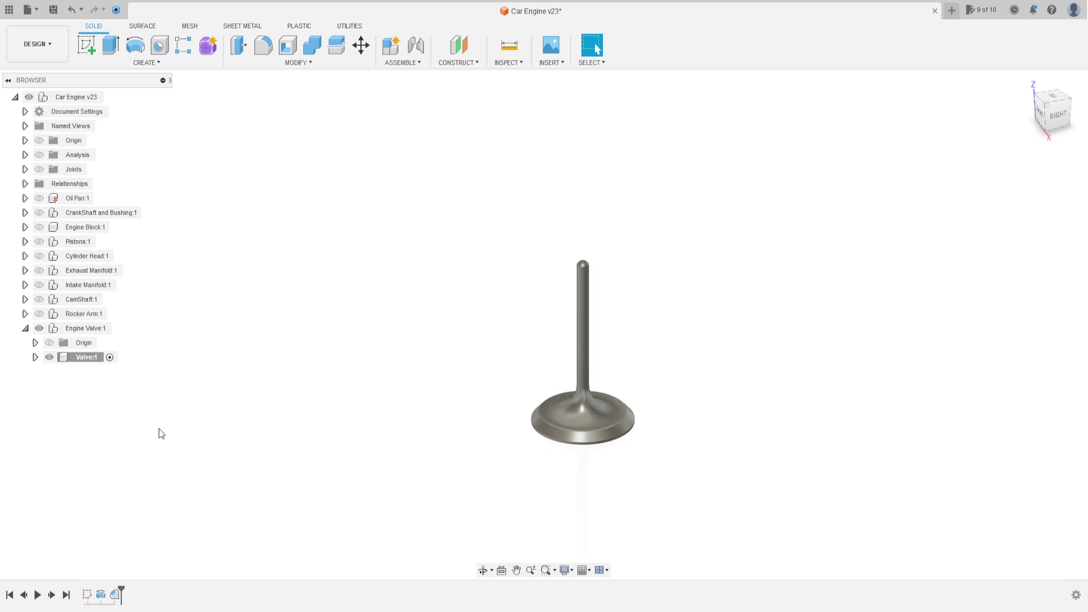
click(85, 359)
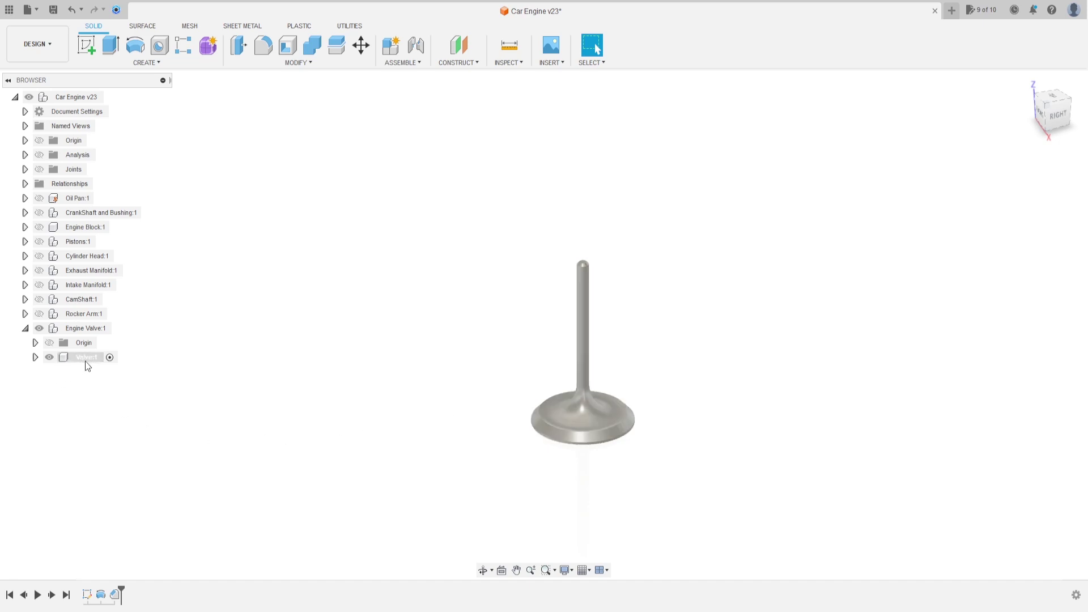
mouse_move(85, 328)
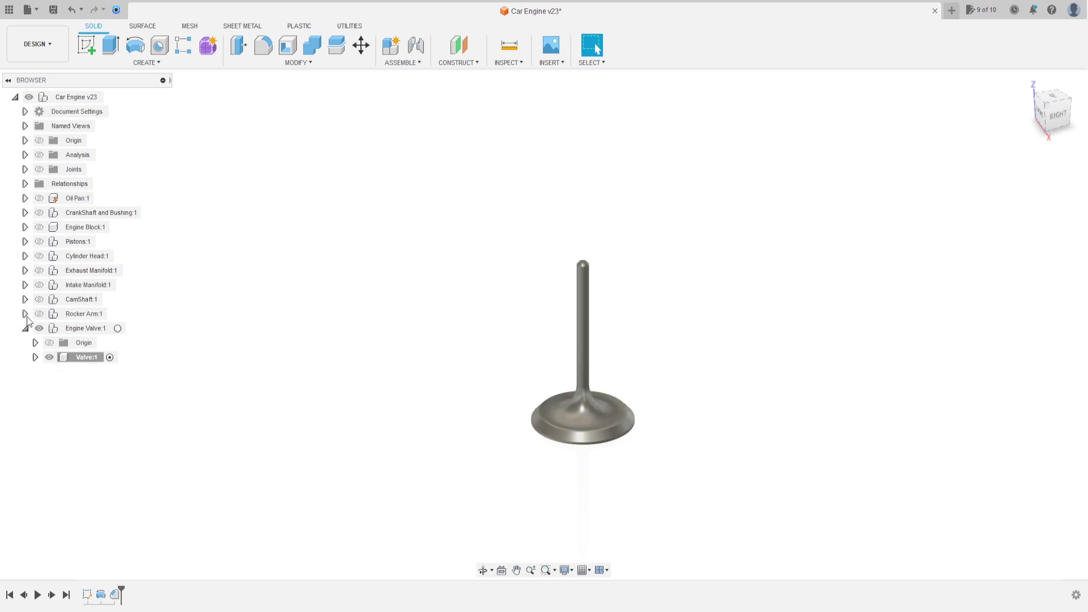
click(40, 313)
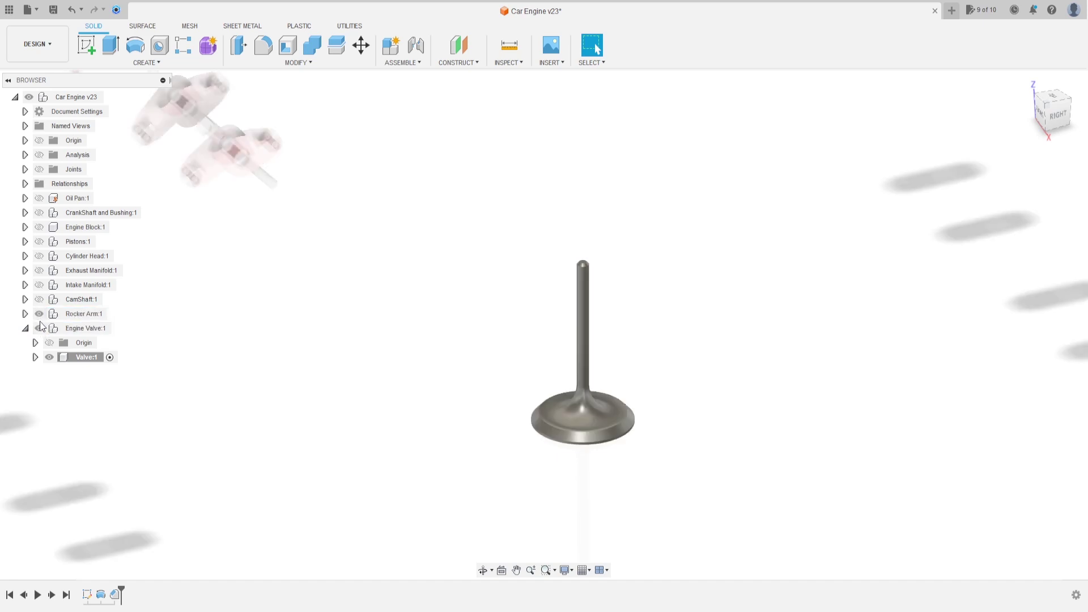
click(39, 328)
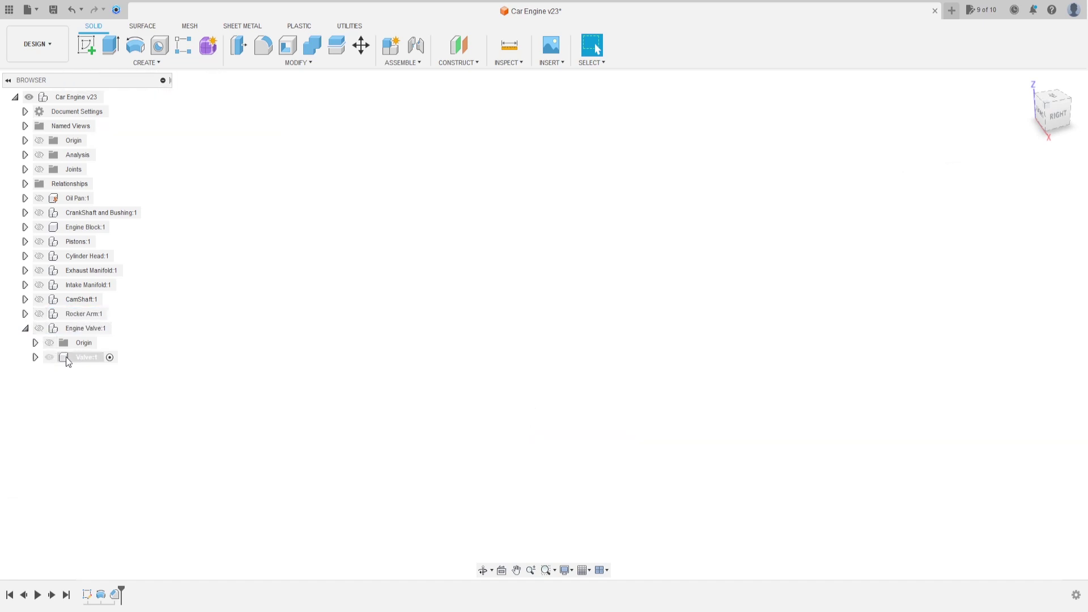
click(39, 299)
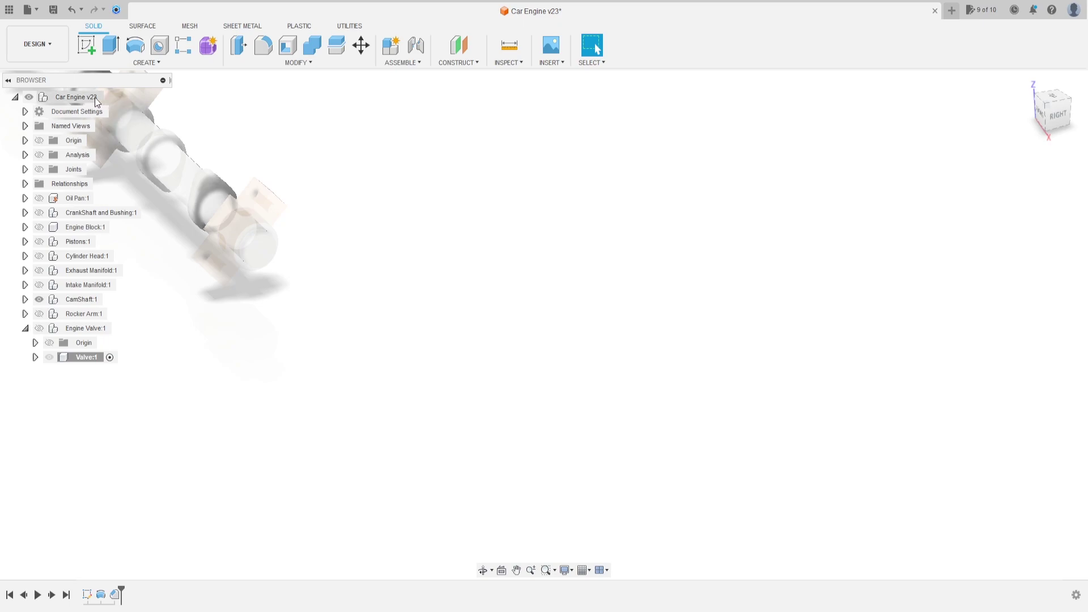
Activate Car Engine, hide the manifolds and camshafts, and show the engine block.
click(112, 97)
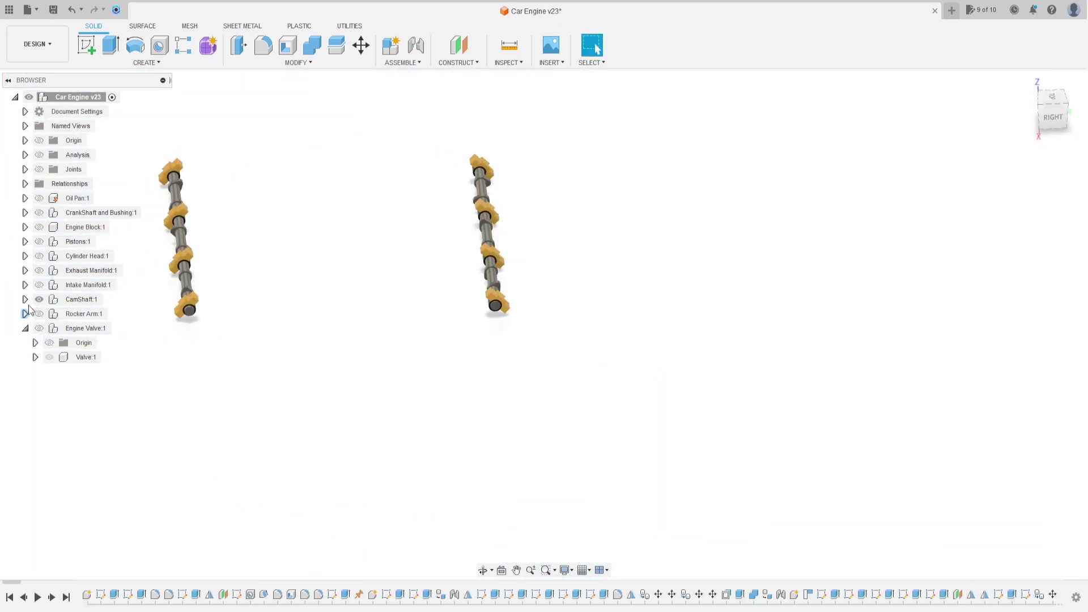
click(39, 284)
click(39, 271)
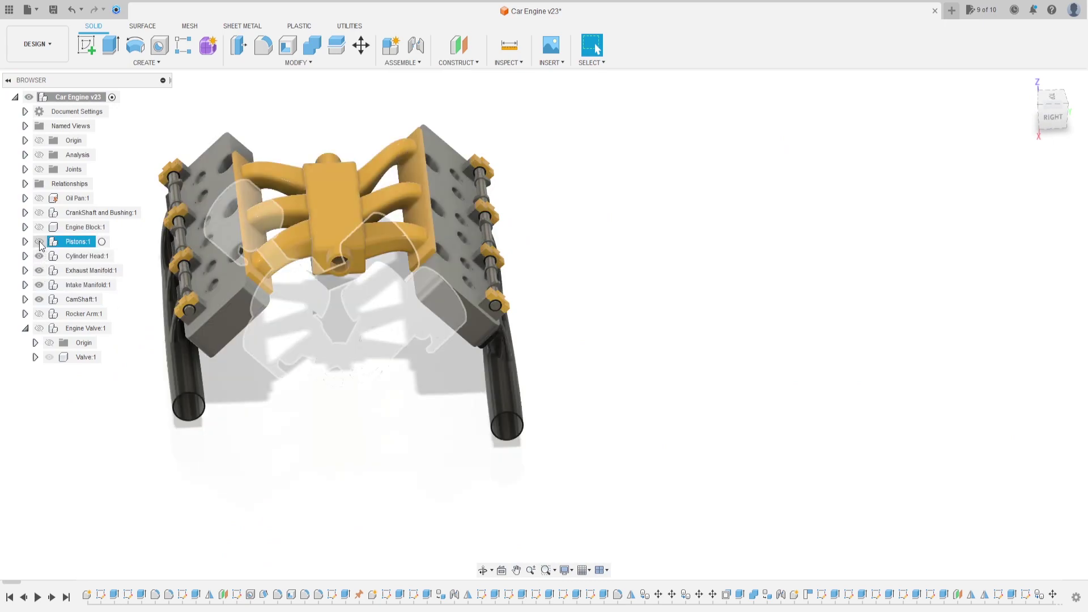
click(39, 270)
click(39, 299)
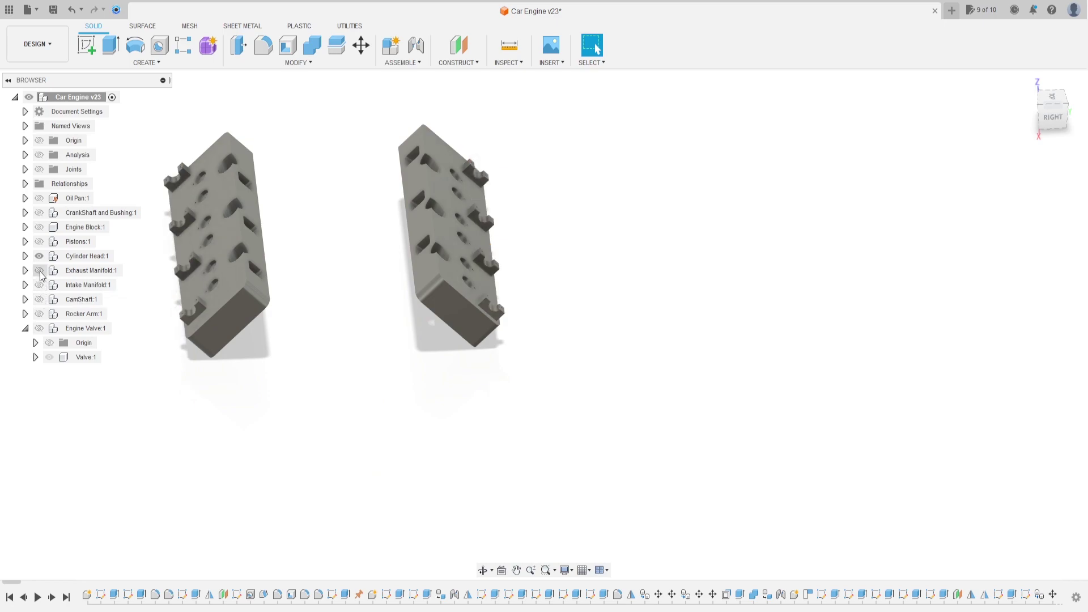
click(39, 242)
click(40, 226)
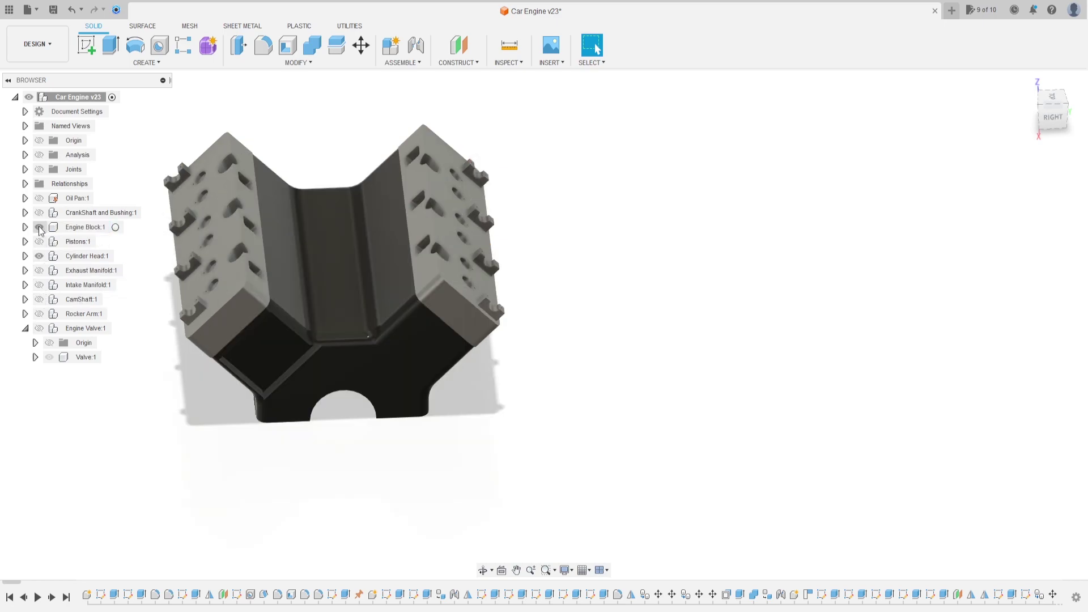
Hide the engine block and show Engine Valve beside the two cylinder heads.
shift+middle_drag(605, 309, 554, 303)
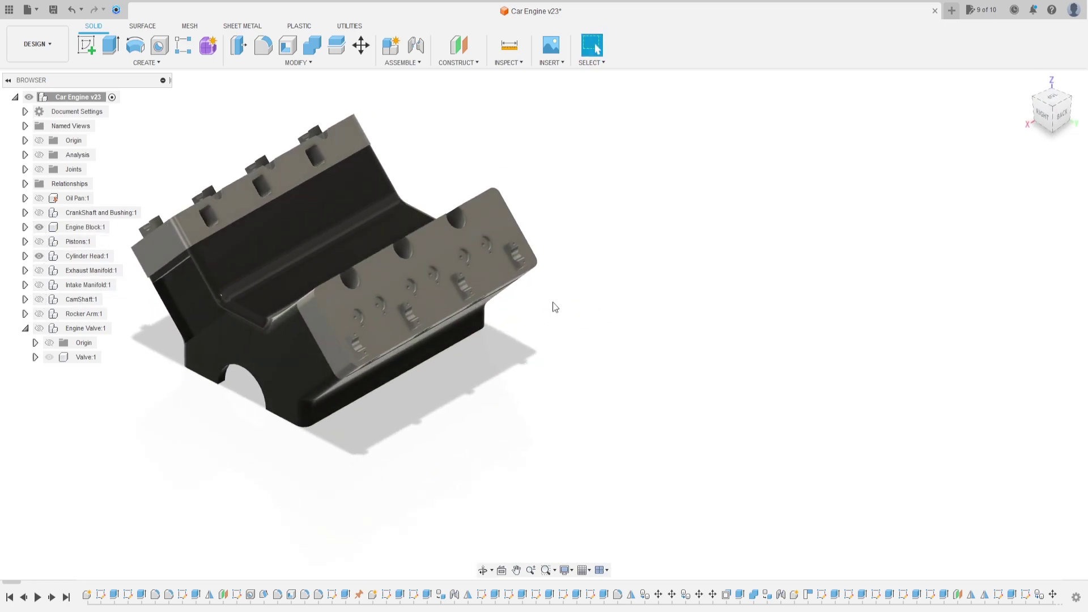
scroll(353, 304, up, 3)
scroll(287, 341, up, 4)
scroll(275, 346, down, 5)
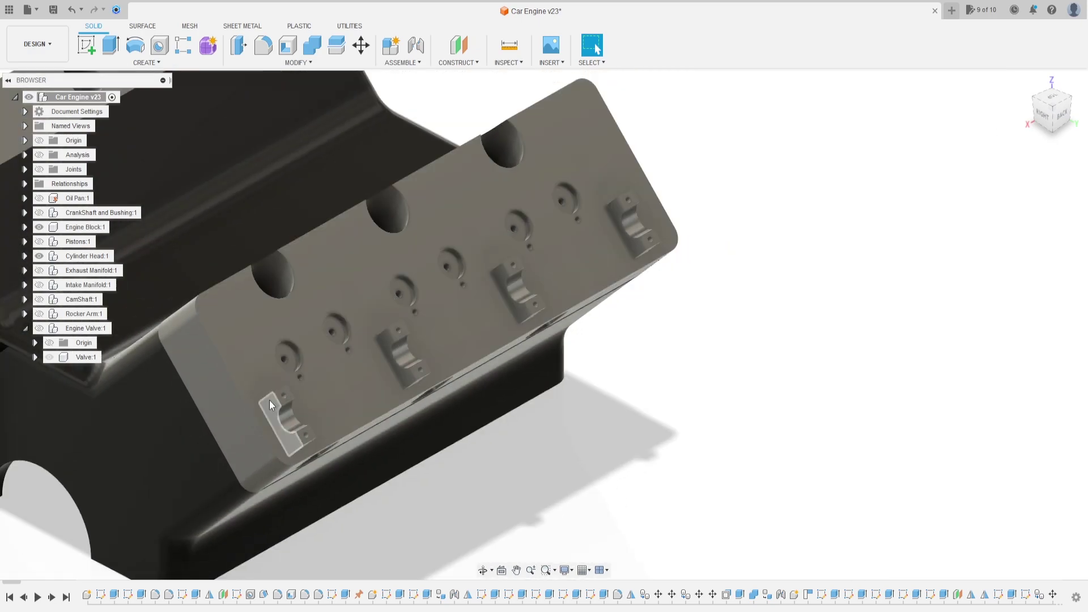
shift+middle_drag(270, 400, 494, 380)
scroll(494, 380, down, 2)
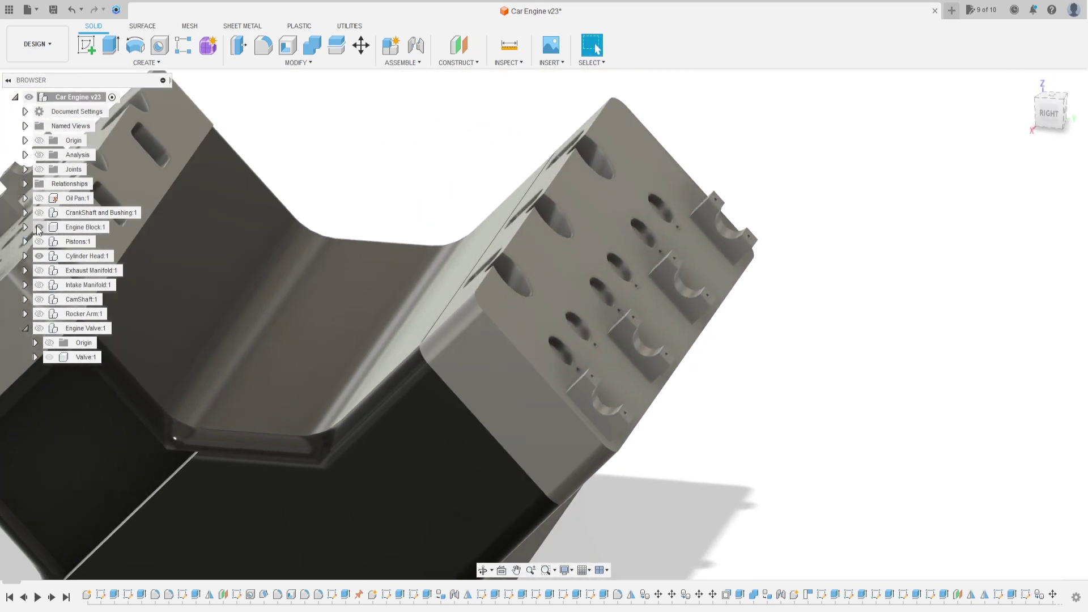
click(40, 228)
scroll(261, 398, down, 3)
mouse_move(262, 398)
shift+middle_down()
mouse_move(286, 328)
mouse_move(236, 365)
shift+middle_up()
click(39, 328)
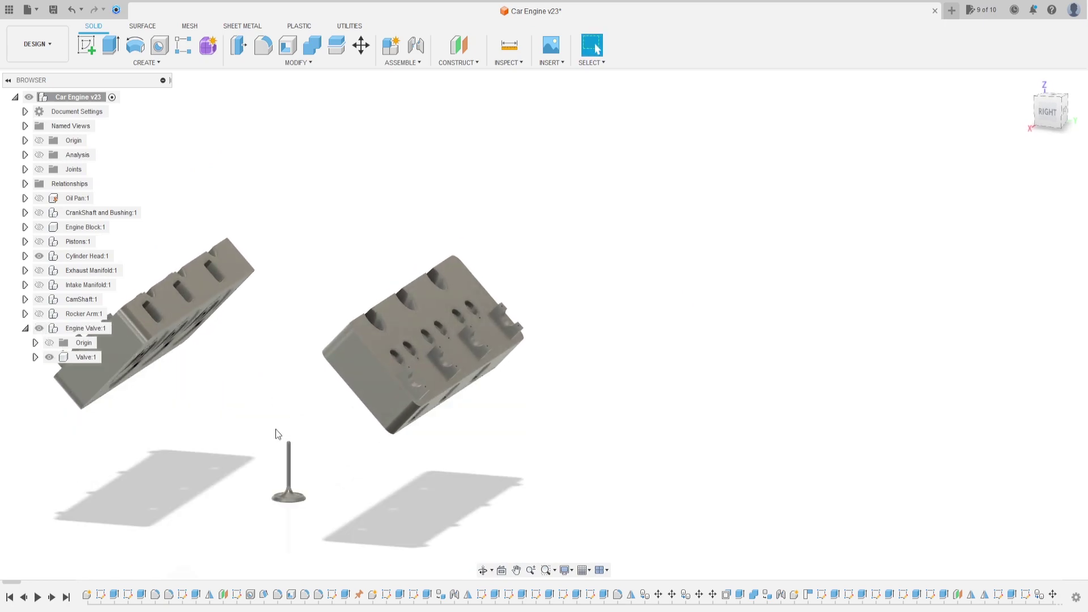
shift+middle_drag(273, 433, 263, 437)
scroll(292, 444, up, 5)
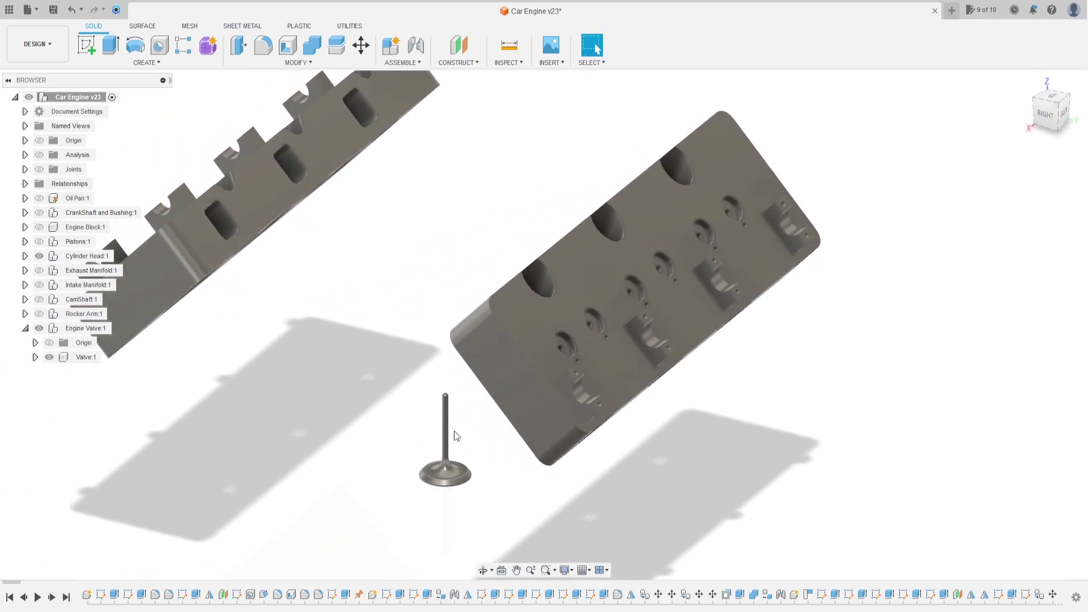
Activate the Engine Valve component, then return to the top-level assembly.
double_click(472, 438)
middle_drag(473, 439, 544, 259)
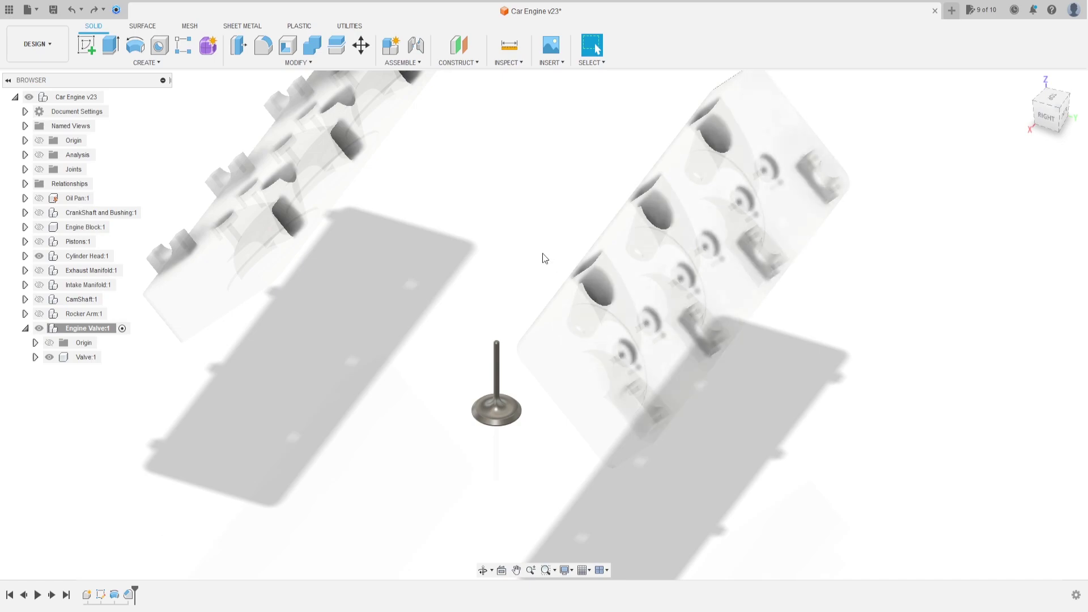
click(416, 44)
scroll(550, 383, up, 5)
scroll(490, 386, up, 3)
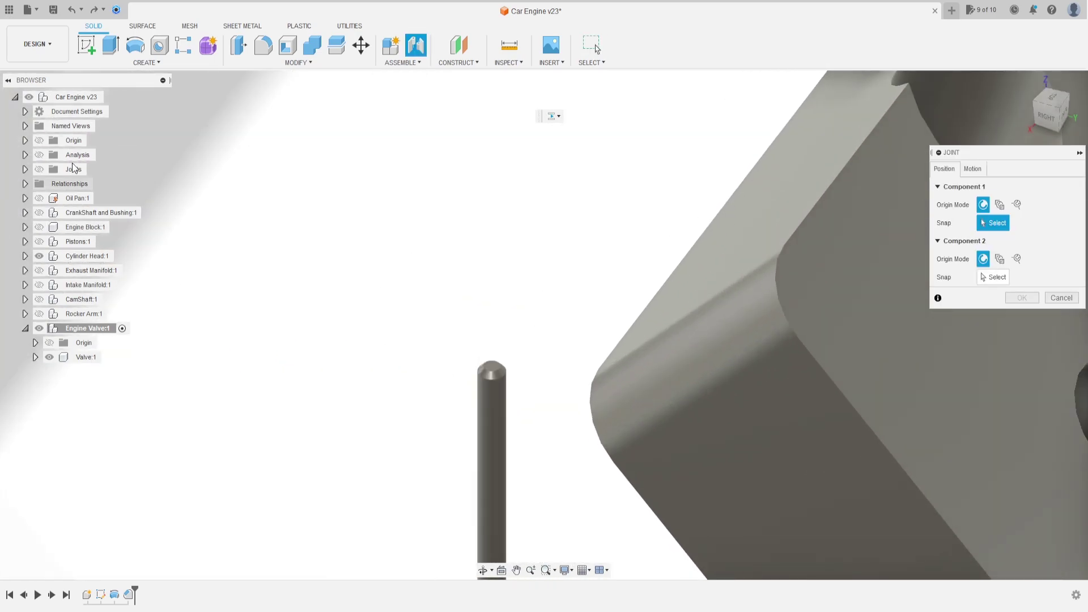
click(110, 97)
scroll(466, 335, down, 3)
scroll(466, 361, down, 3)
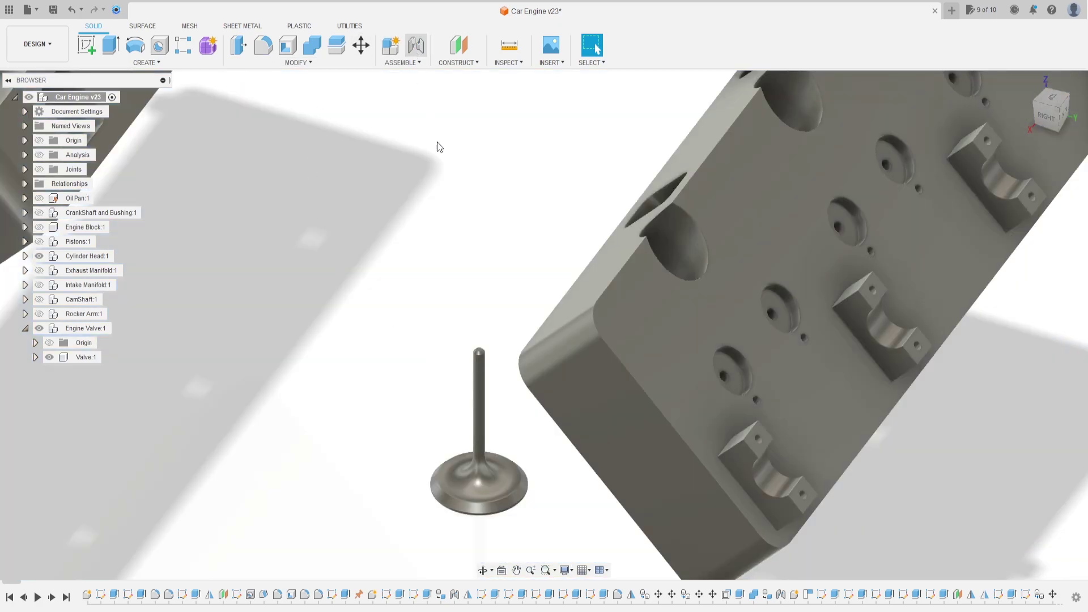
Joint the valve stem tip into a cylinder head valve hole with a 30 mm offset.
key(j)
scroll(470, 362, up, 3)
scroll(454, 352, up, 2)
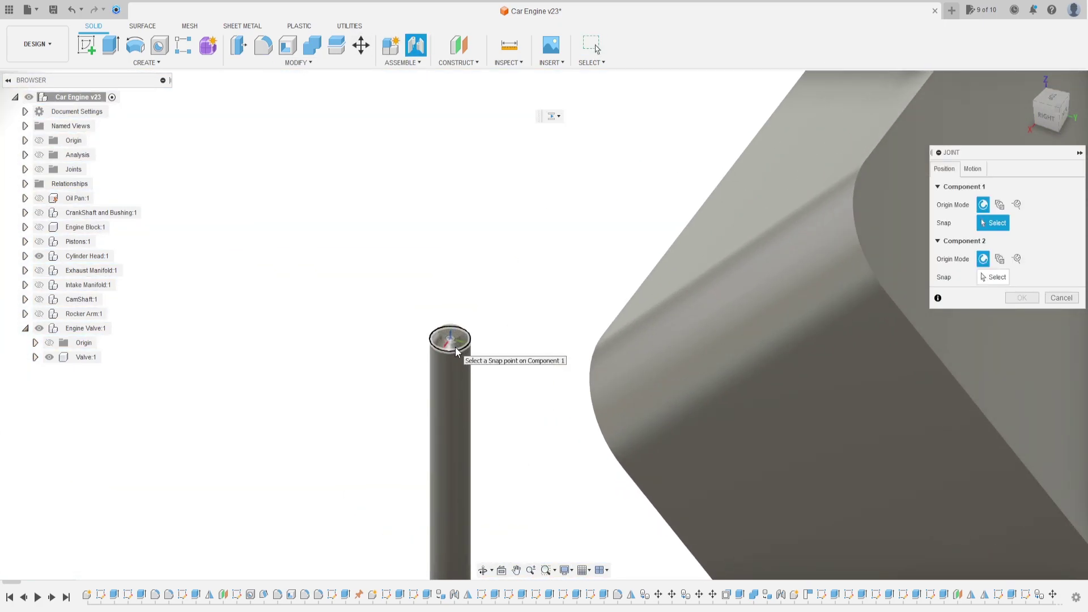
click(456, 351)
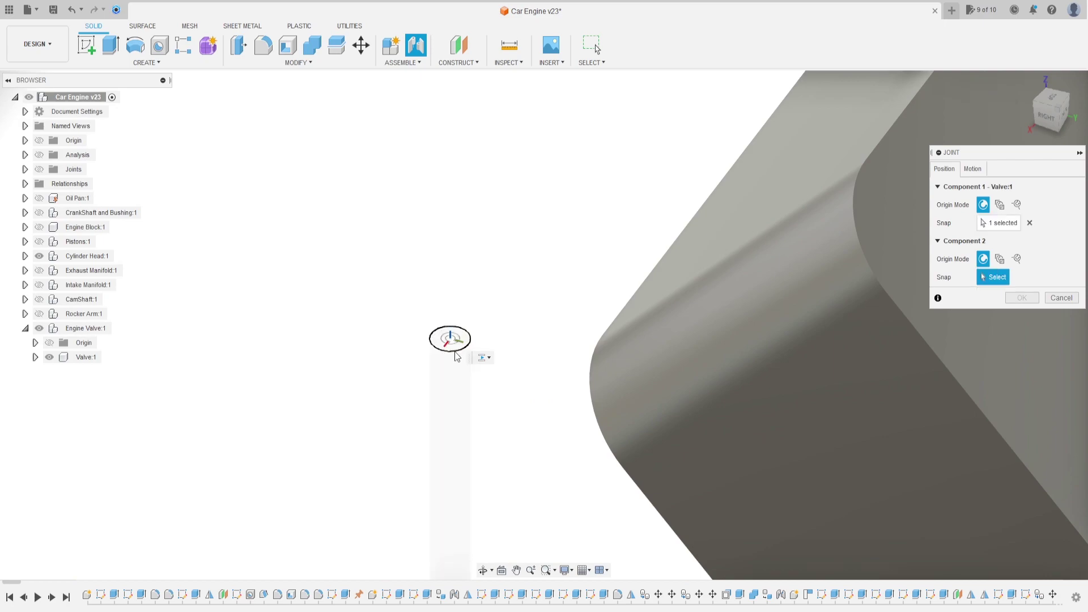
shift+middle_drag(454, 351, 632, 337)
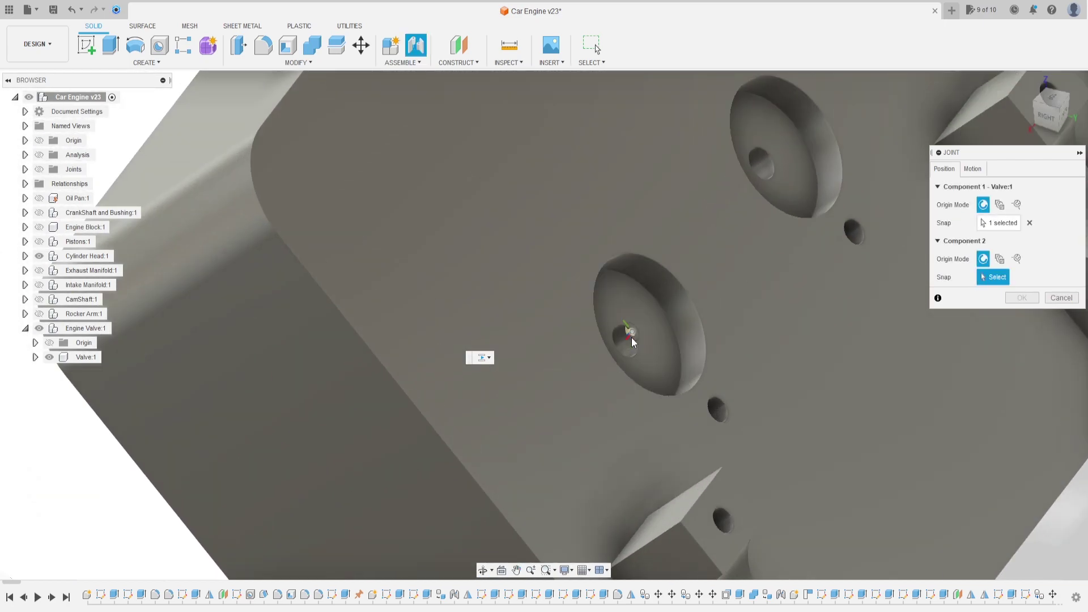
click(629, 344)
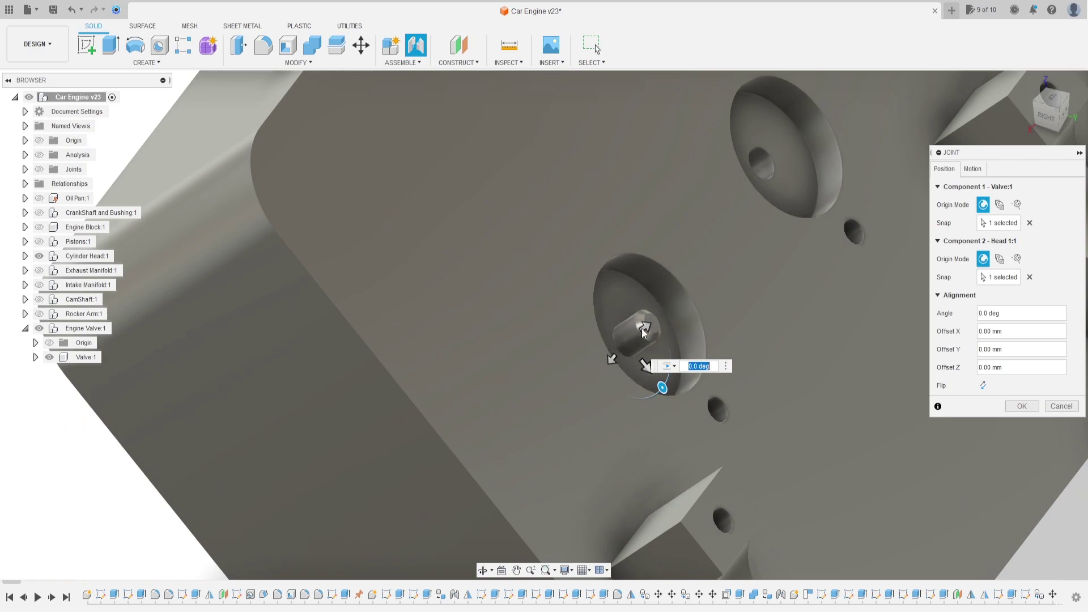
drag(643, 325, 758, 277)
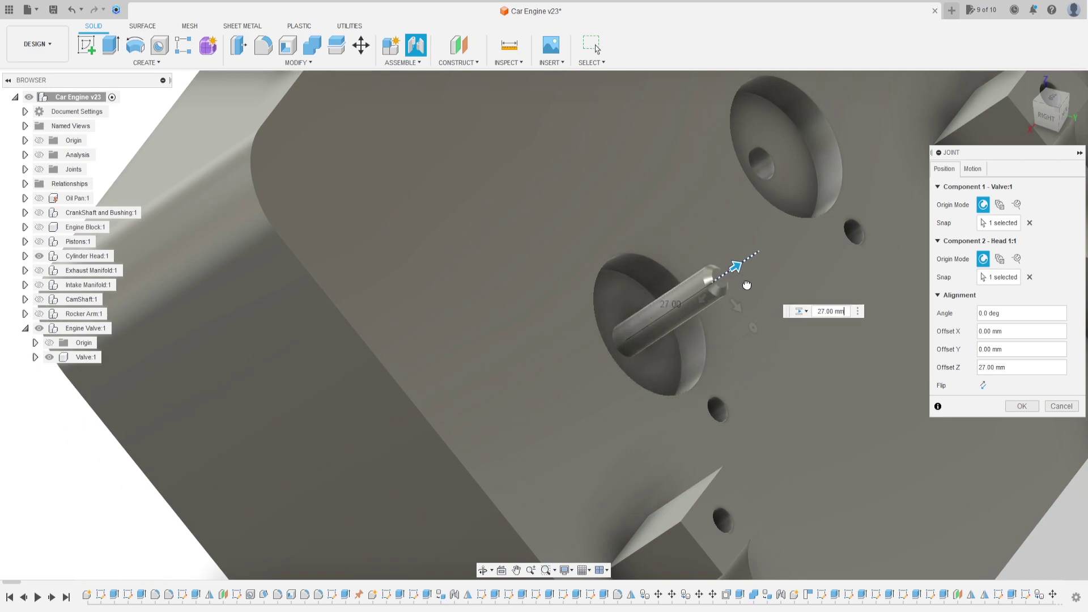
text(30)
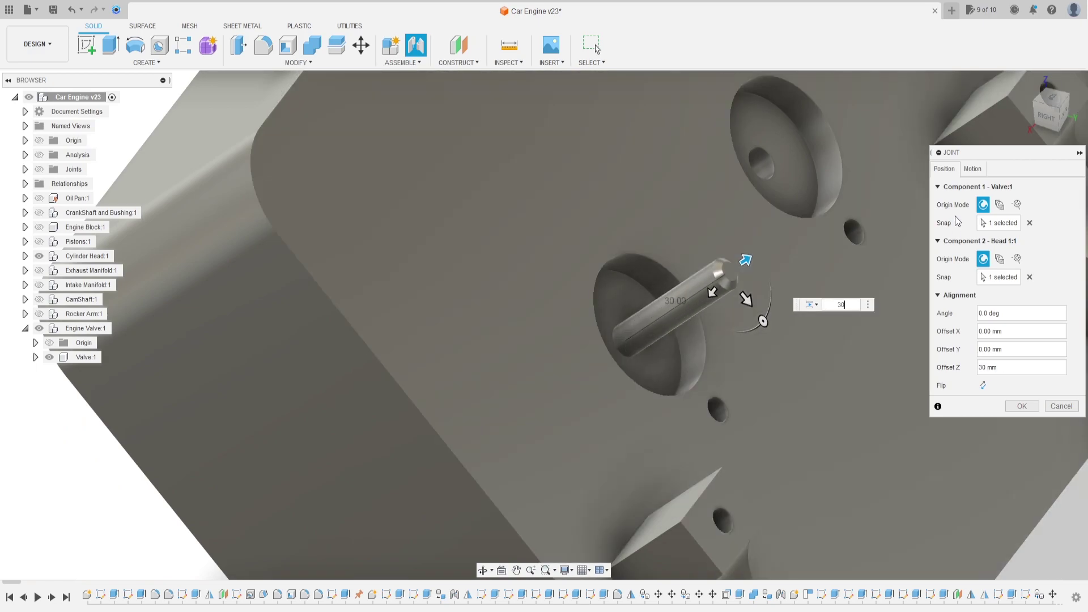
key(Return)
click(972, 168)
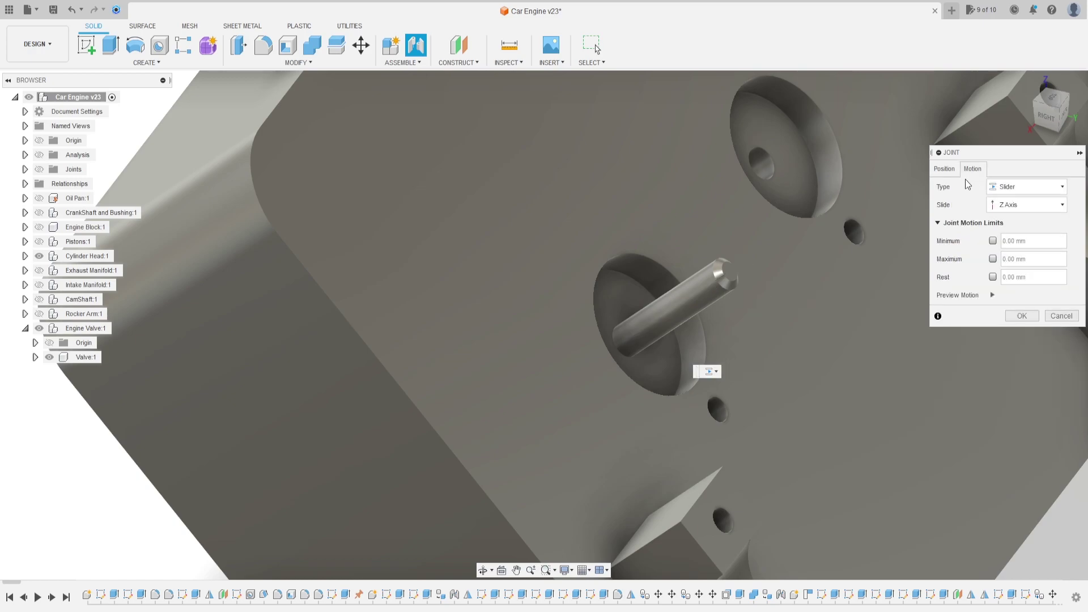
click(947, 171)
scroll(915, 351, down, 2)
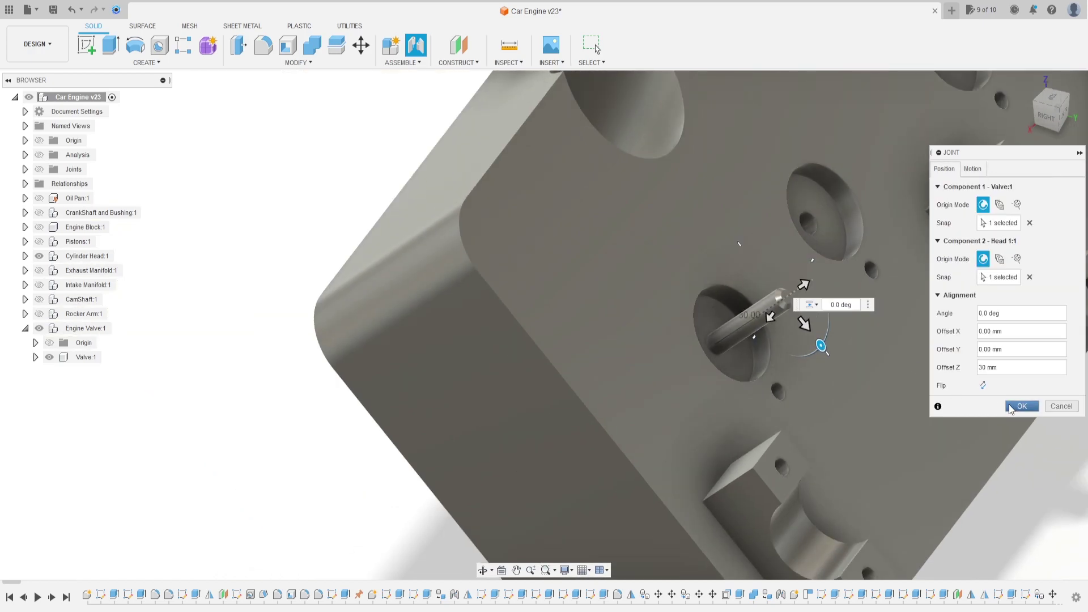
click(1020, 406)
Drag the jointed valve stem along its axis, orbiting to view the cylinder heads.
shift+middle_drag(549, 444, 569, 419)
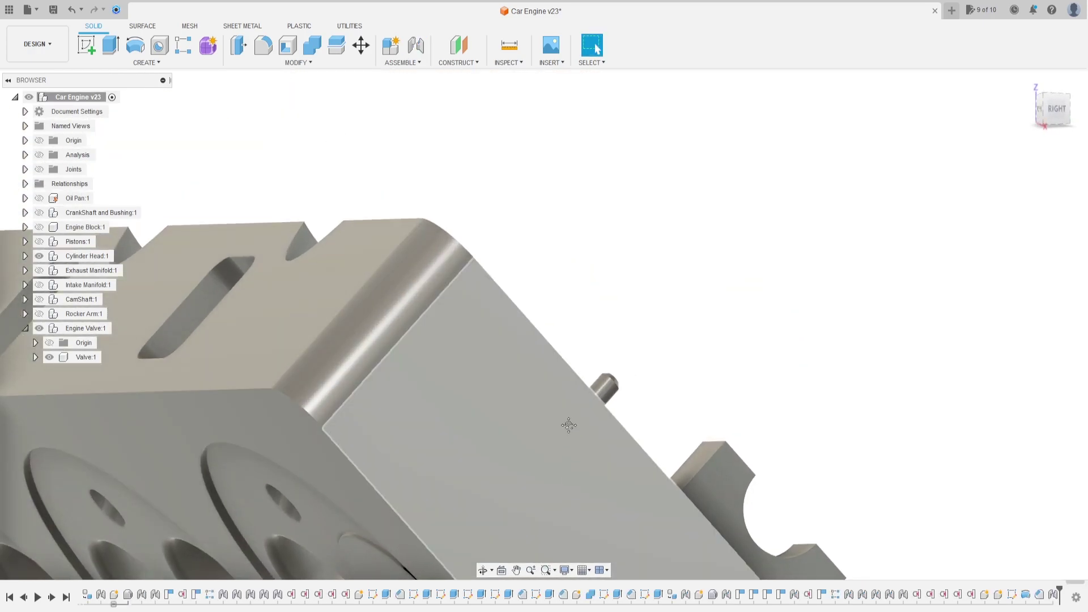
scroll(576, 355, up, 2)
scroll(597, 309, up, 1)
drag(597, 309, 612, 296)
scroll(715, 296, down, 2)
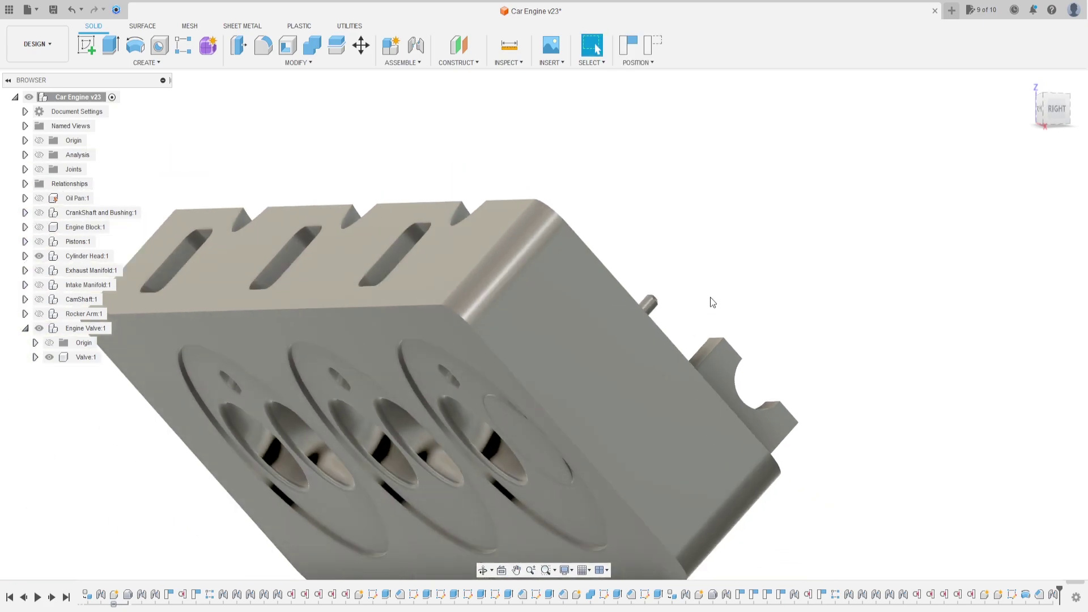
mouse_move(715, 296)
shift+middle_down()
mouse_move(706, 336)
mouse_move(787, 311)
mouse_move(627, 346)
mouse_move(712, 302)
shift+middle_up()
scroll(711, 302, down, 3)
mouse_move(437, 358)
shift+middle_down()
mouse_move(525, 287)
mouse_move(445, 275)
mouse_move(634, 432)
mouse_move(585, 379)
shift+middle_up()
scroll(629, 394, up, 3)
scroll(595, 391, up, 1)
Activate Engine Valve and select the valve as the component to pattern.
click(118, 330)
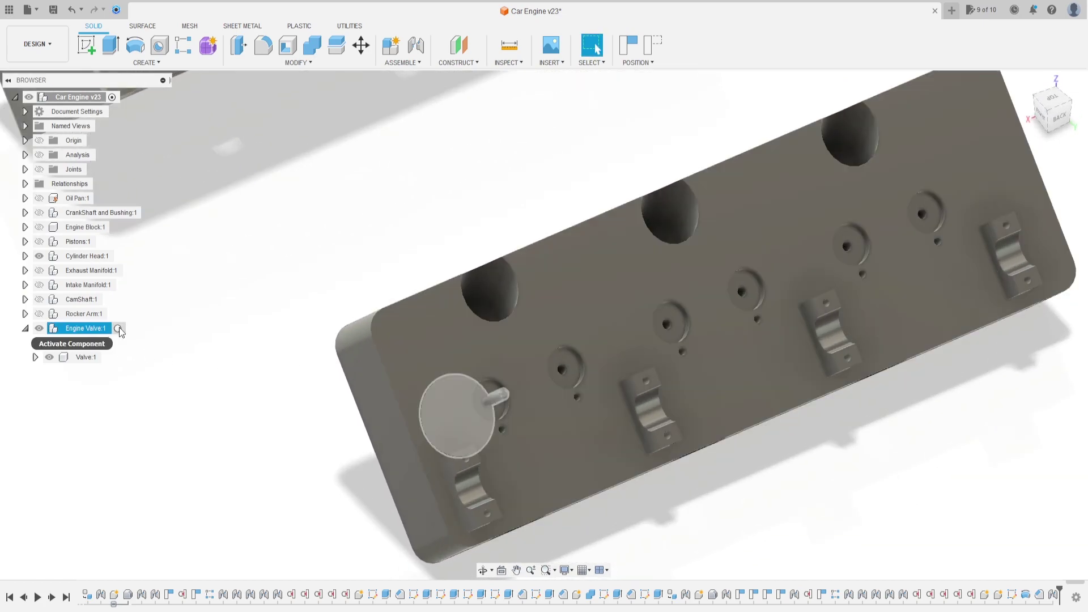
click(119, 328)
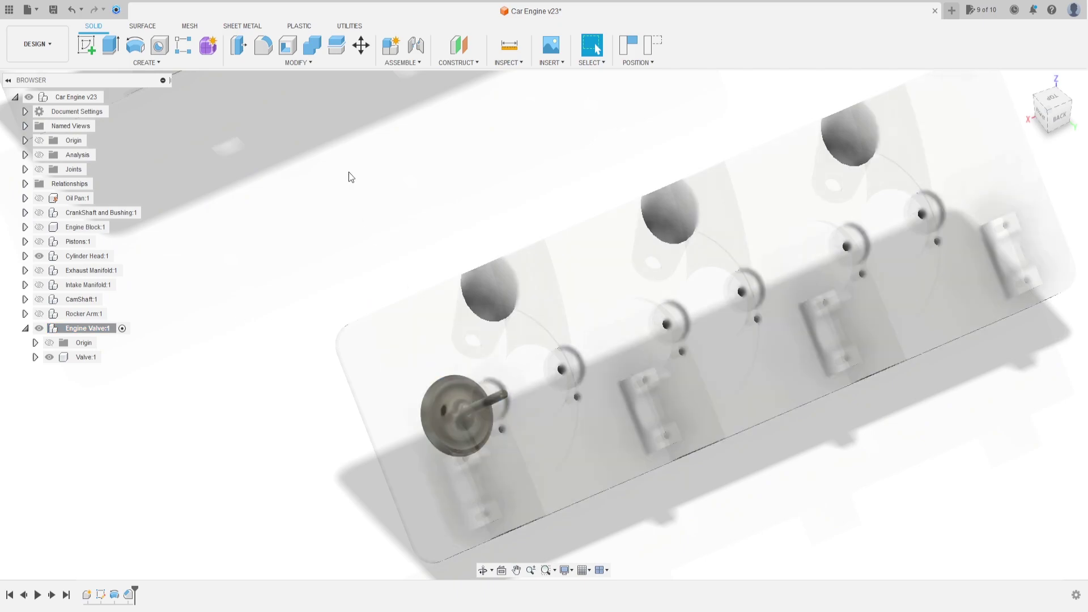
click(188, 51)
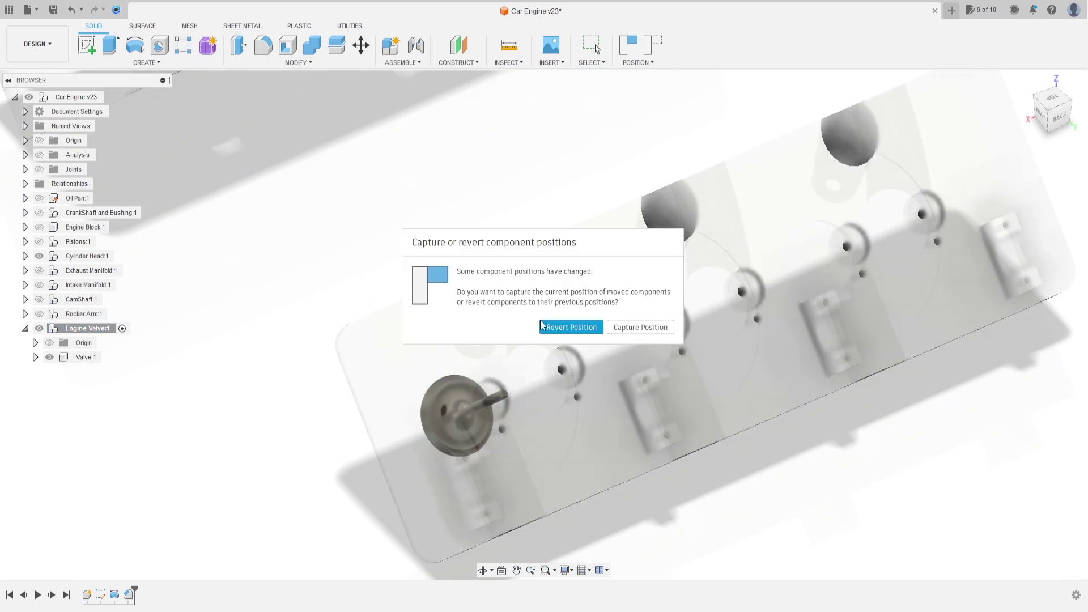
click(624, 328)
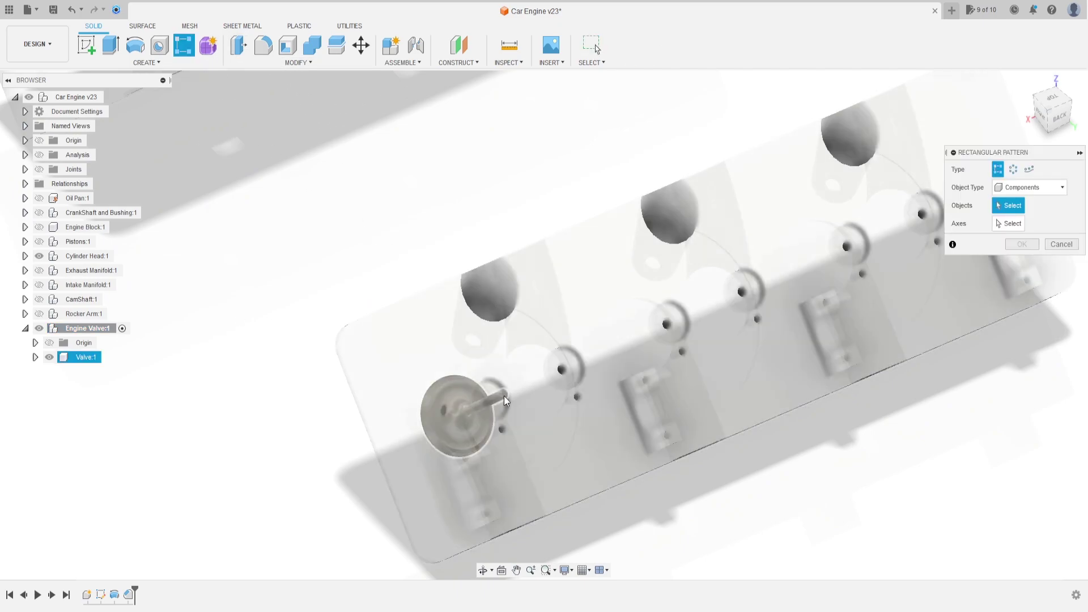
click(504, 395)
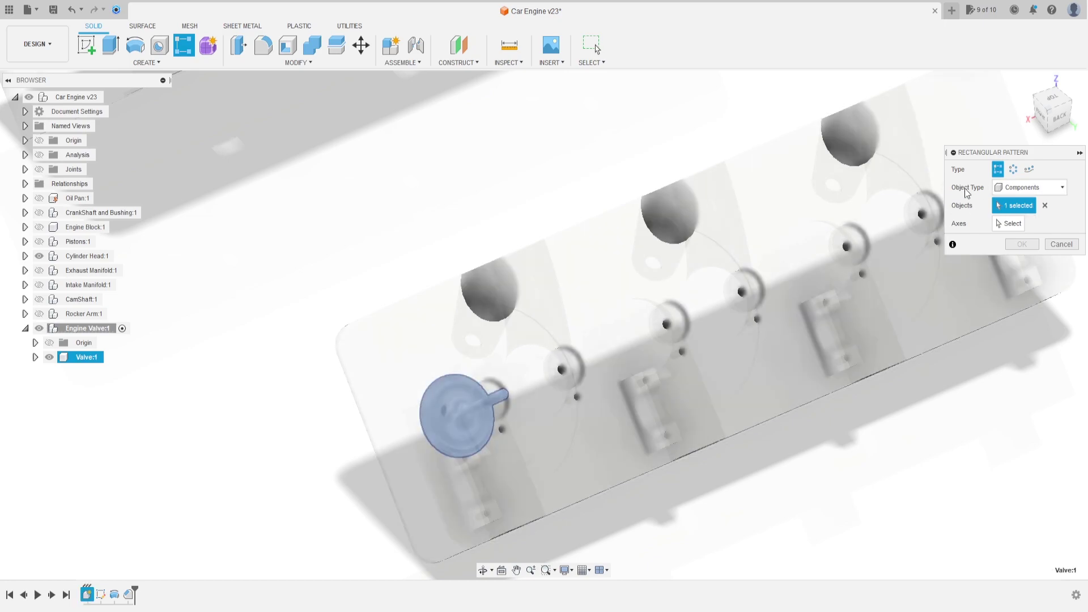
click(1009, 190)
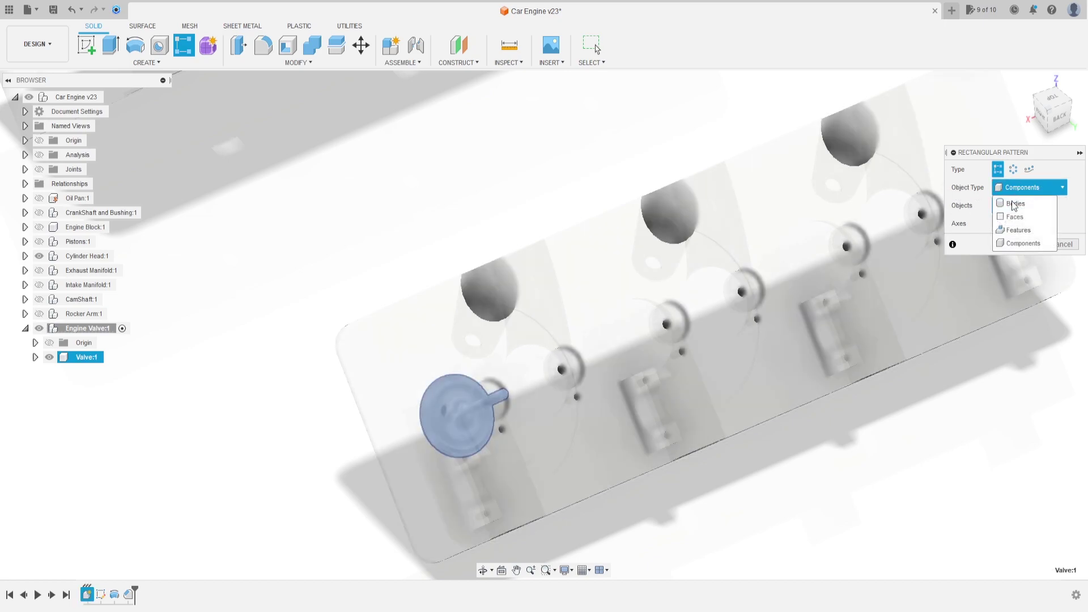
click(1024, 244)
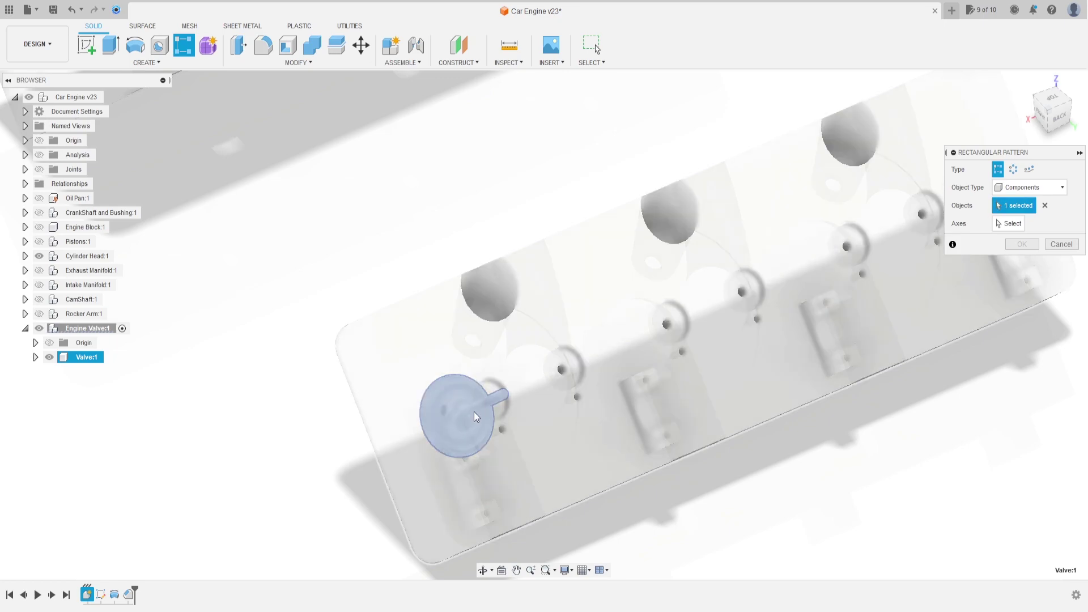
Pattern the valve along the X axis with quantity 6 and distance -470 mm.
click(999, 226)
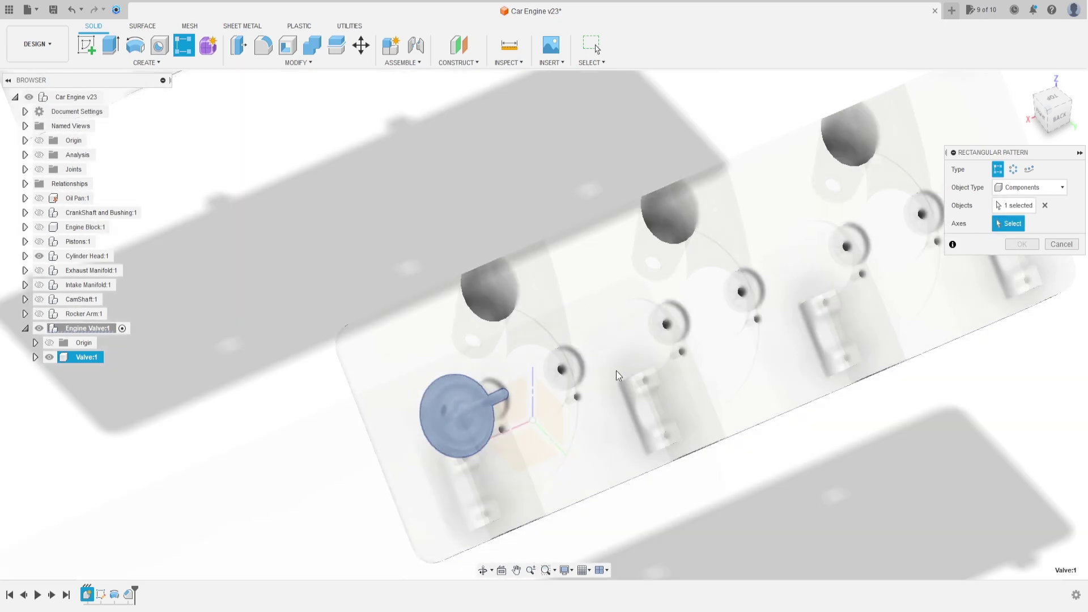
mouse_move(614, 370)
shift+middle_down()
mouse_move(597, 366)
mouse_move(570, 490)
shift+middle_up()
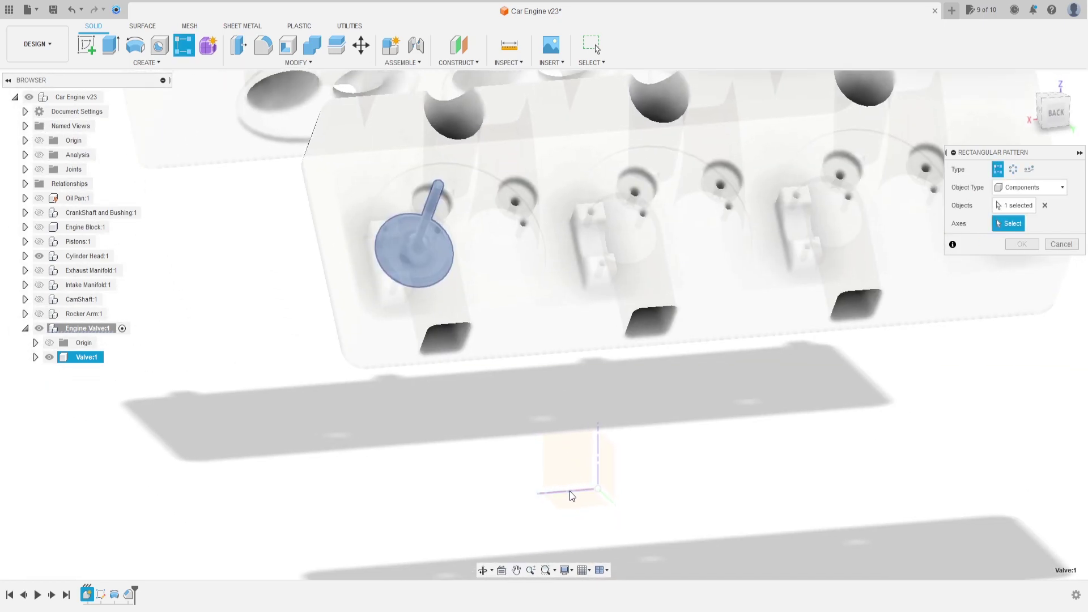
click(570, 491)
shift+middle_drag(553, 413, 550, 427)
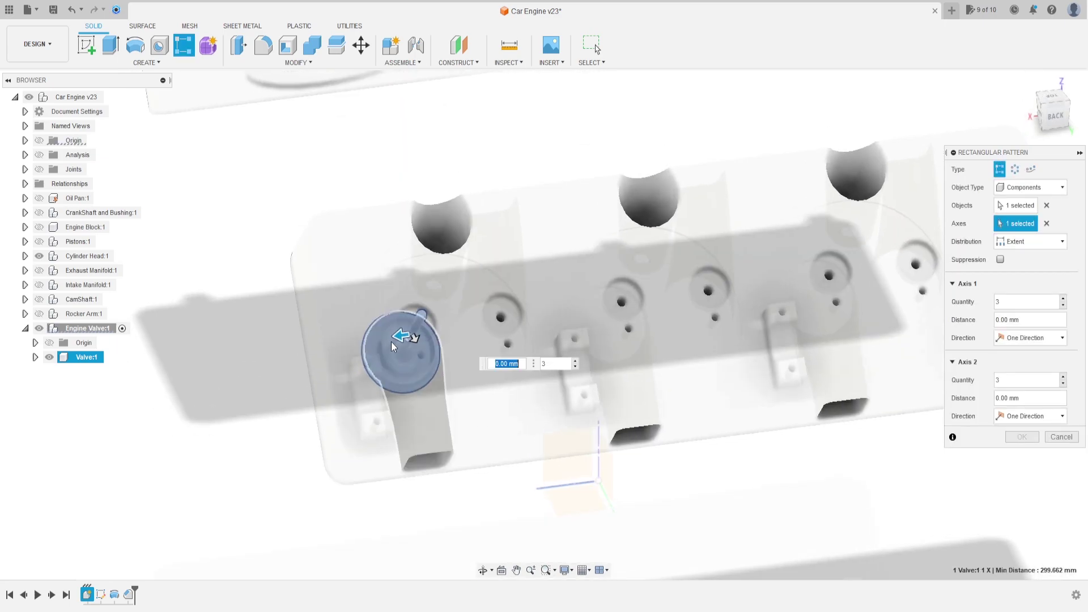
drag(391, 342, 606, 308)
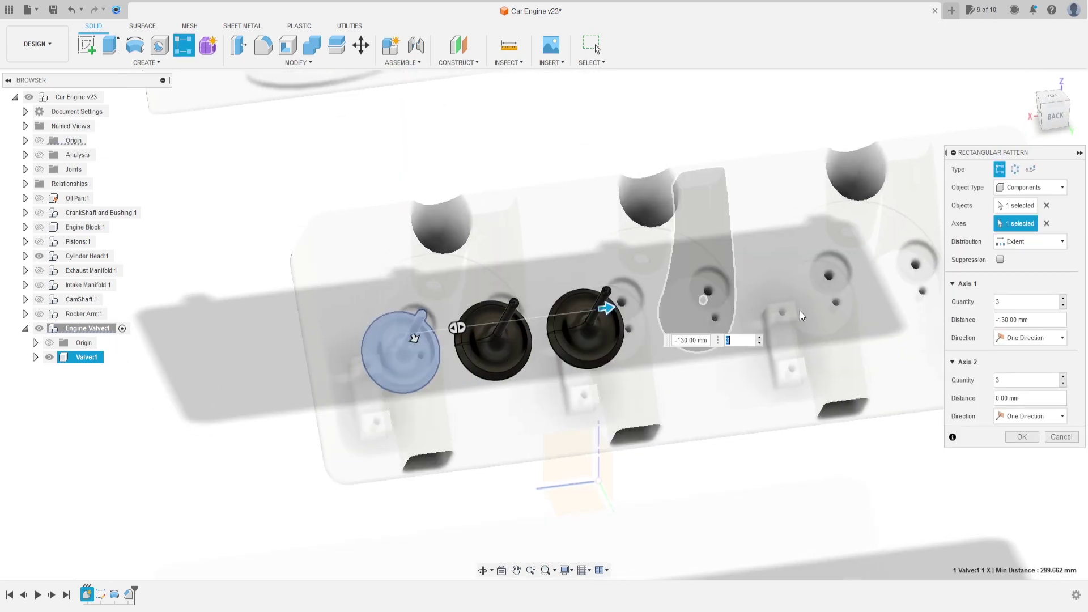
click(1063, 298)
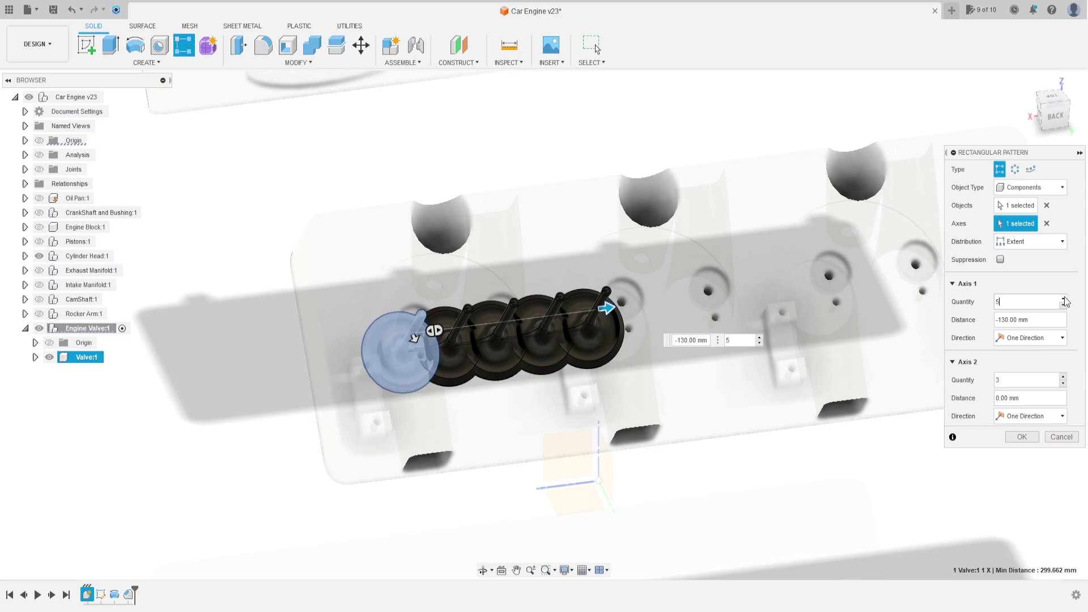
click(1063, 298)
mouse_move(607, 307)
mouse_down()
mouse_move(908, 272)
mouse_move(1086, 235)
mouse_up()
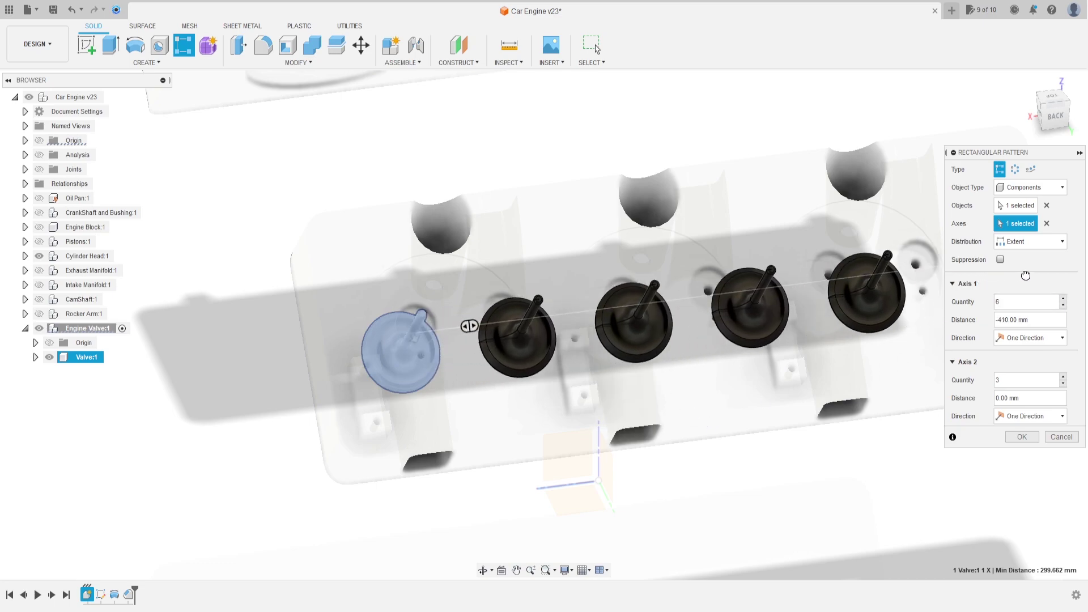
scroll(806, 376, down, 3)
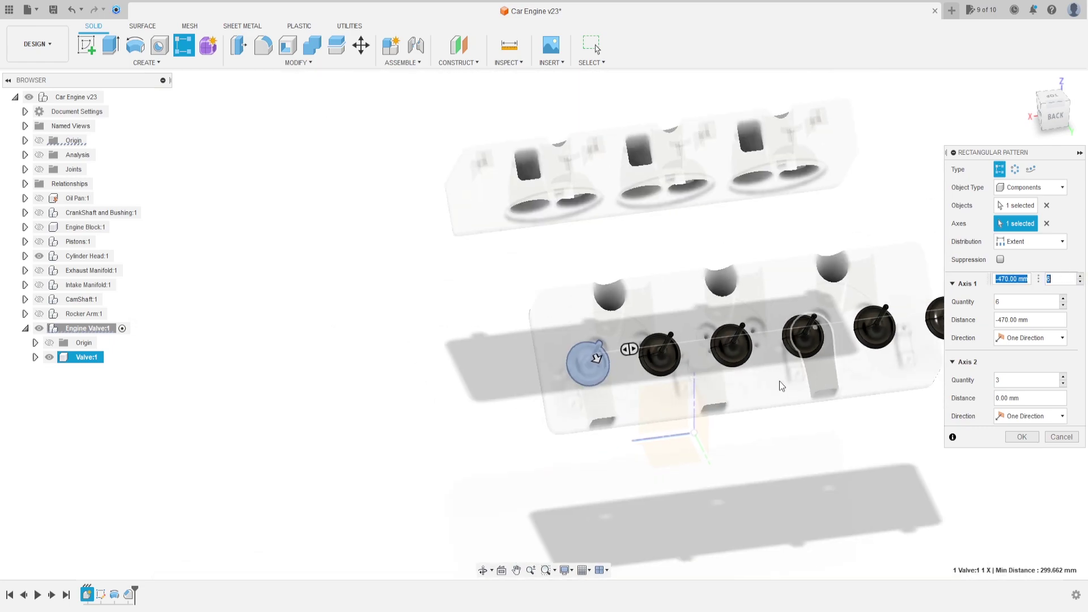
mouse_move(759, 380)
shift+middle_down()
mouse_move(617, 371)
mouse_move(633, 367)
shift+middle_up()
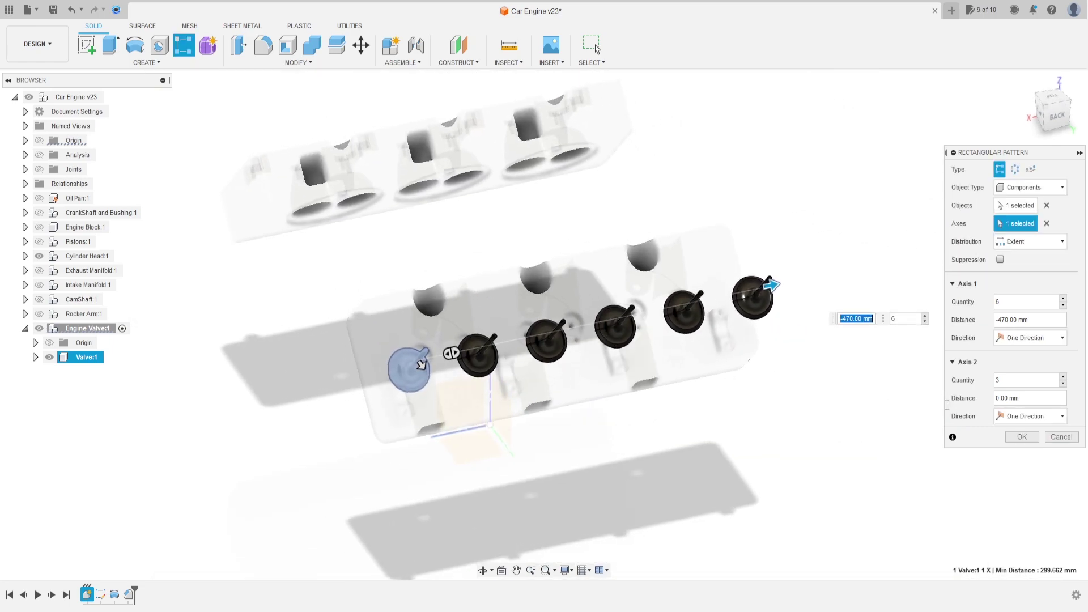
click(1023, 437)
scroll(489, 357, up, 5)
scroll(489, 350, up, 2)
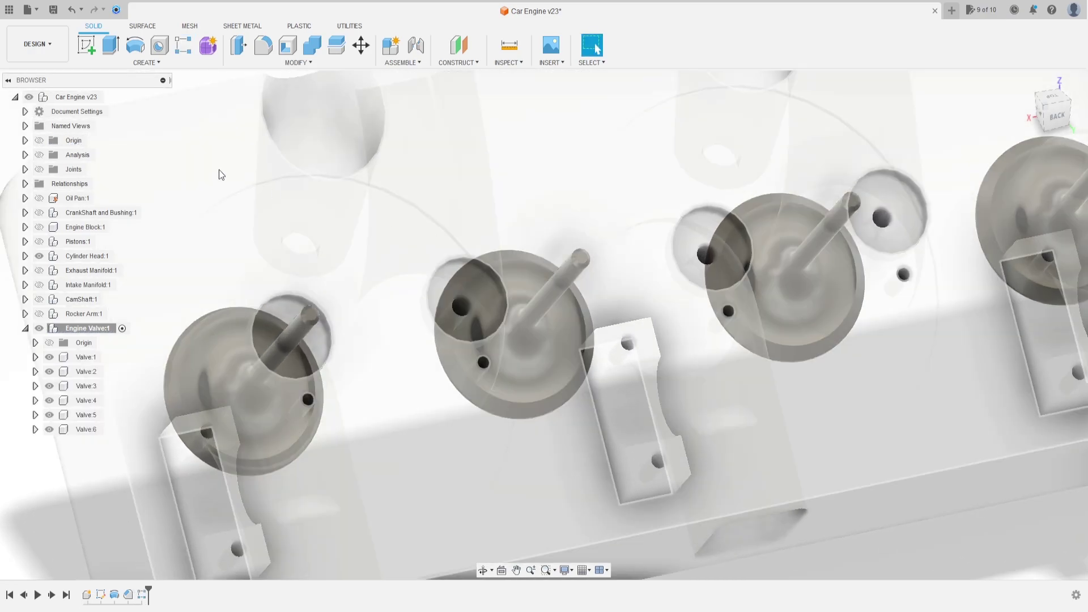
scroll(481, 323, up, 2)
Activate Car Engine v23 and joint Valve 2 into its head hole, offset 30 mm.
click(112, 98)
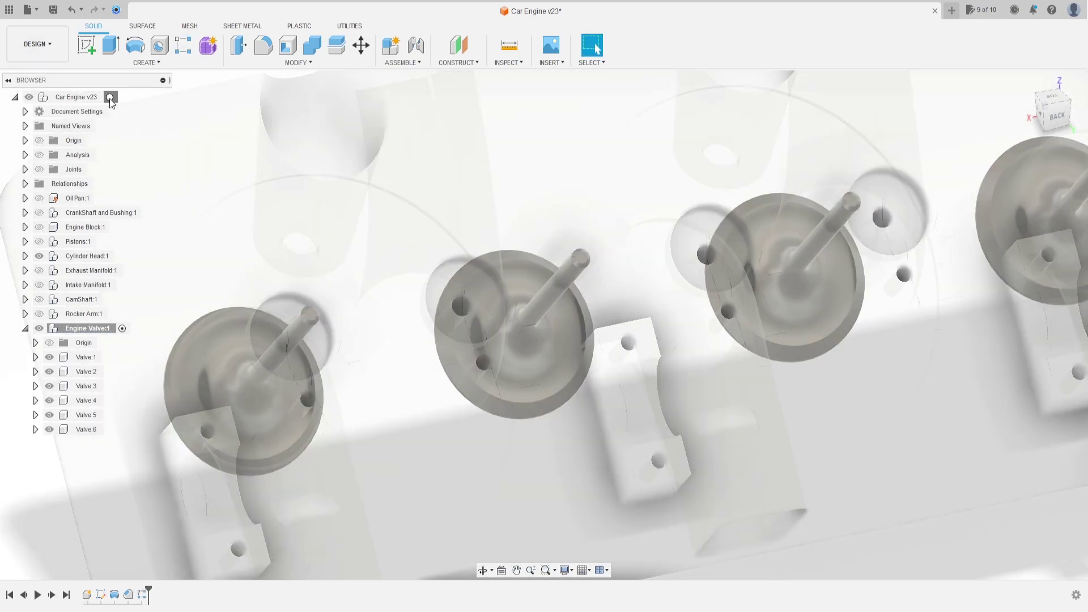
click(110, 97)
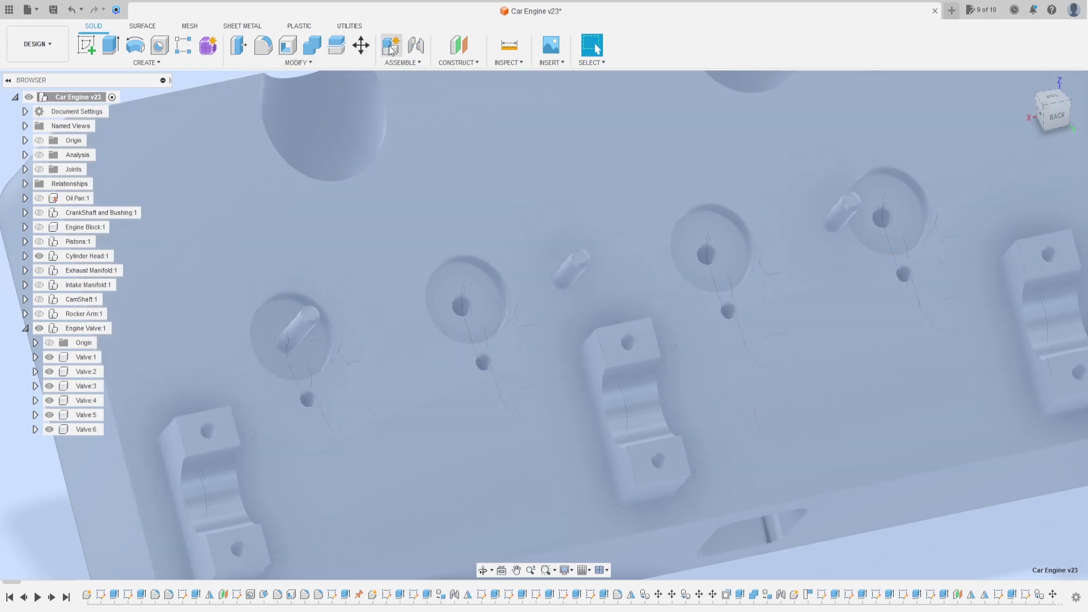
click(422, 47)
scroll(578, 270, up, 2)
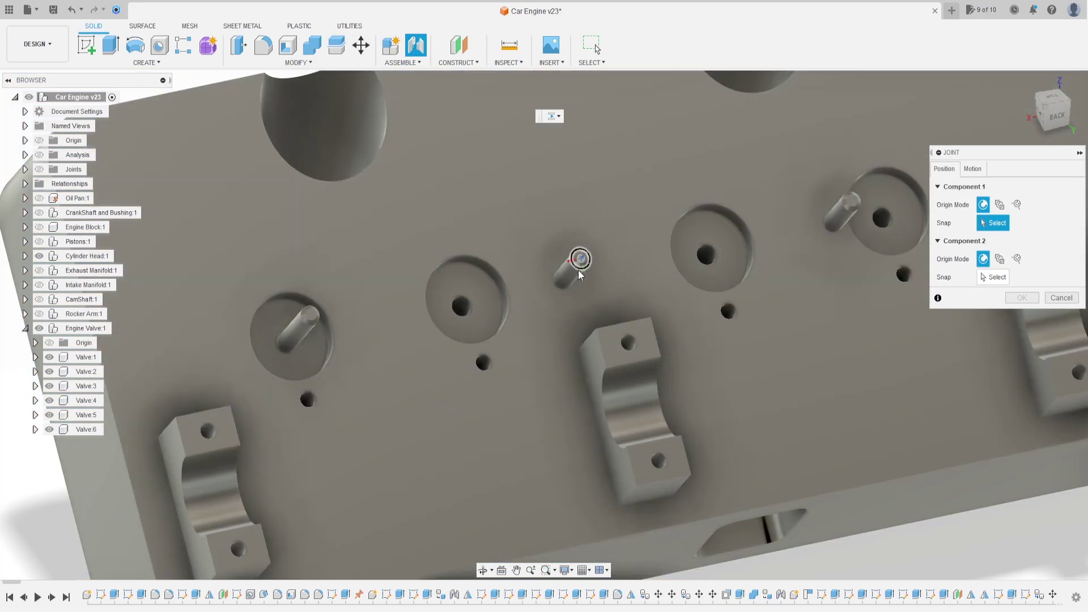
scroll(578, 269, up, 3)
click(581, 248)
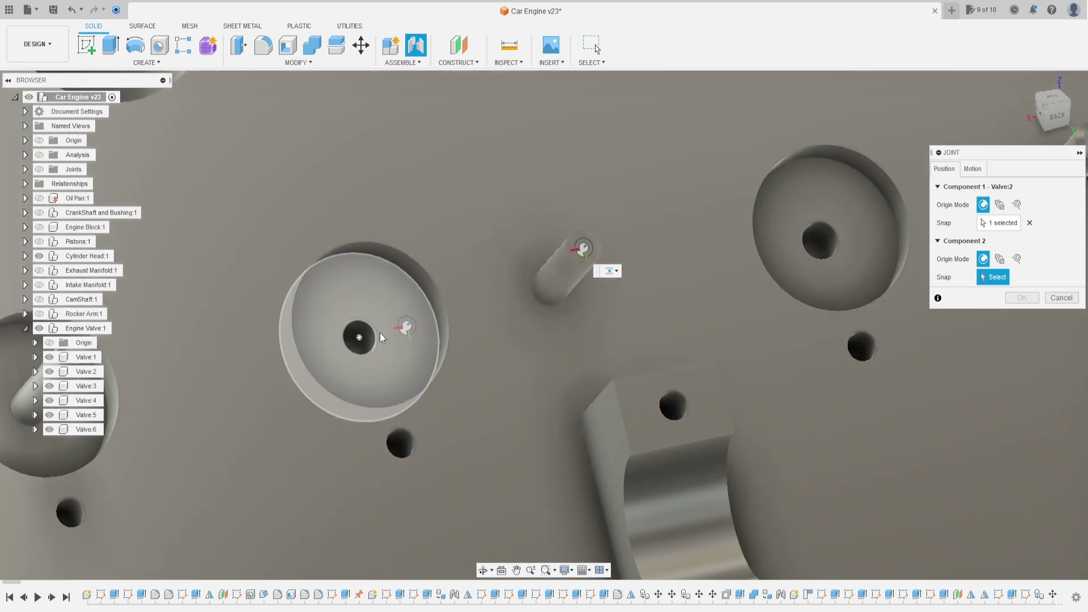
click(357, 340)
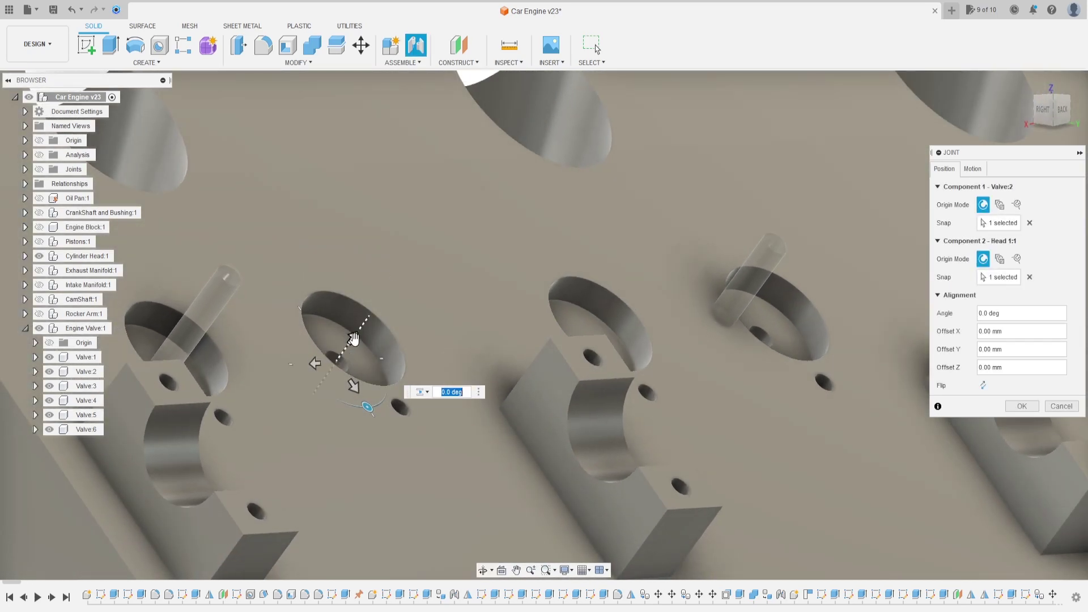
drag(354, 339, 380, 309)
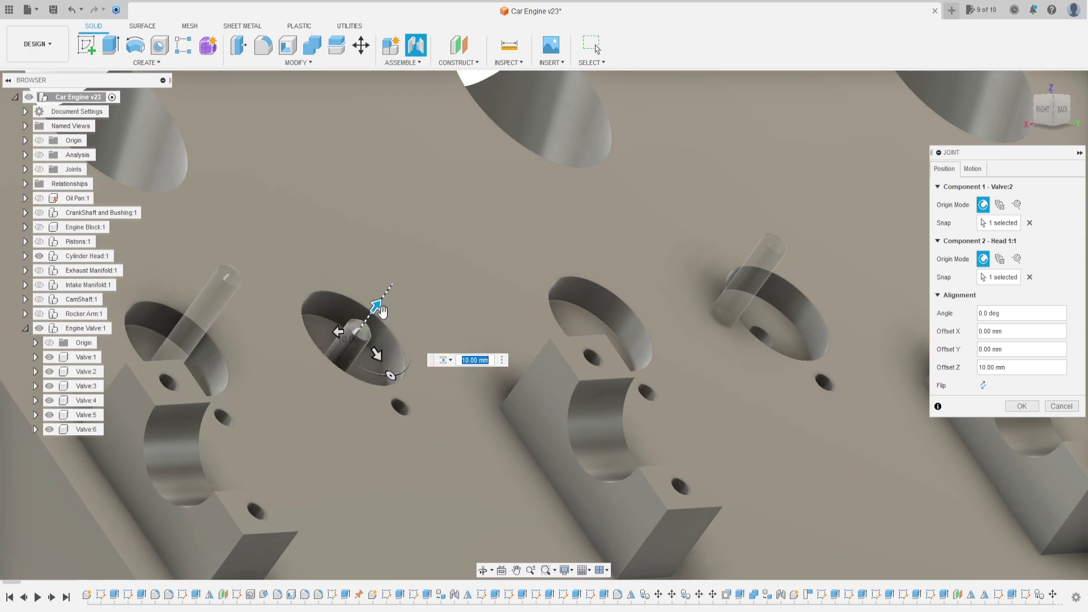
key(Return)
key(Return)
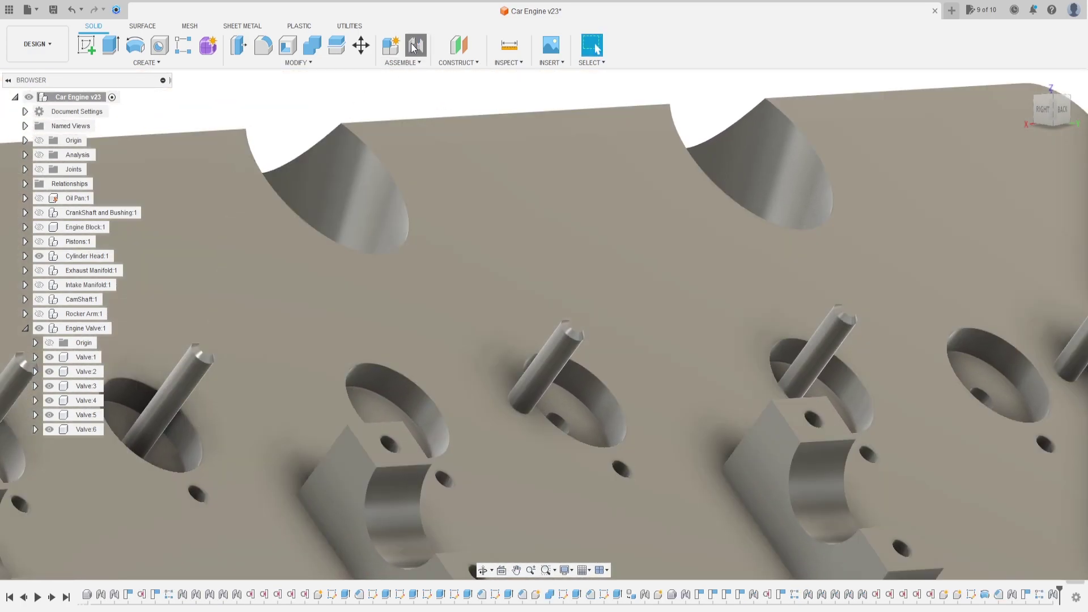
Joint Valves 3 and 4 into their cylinder head holes.
click(415, 50)
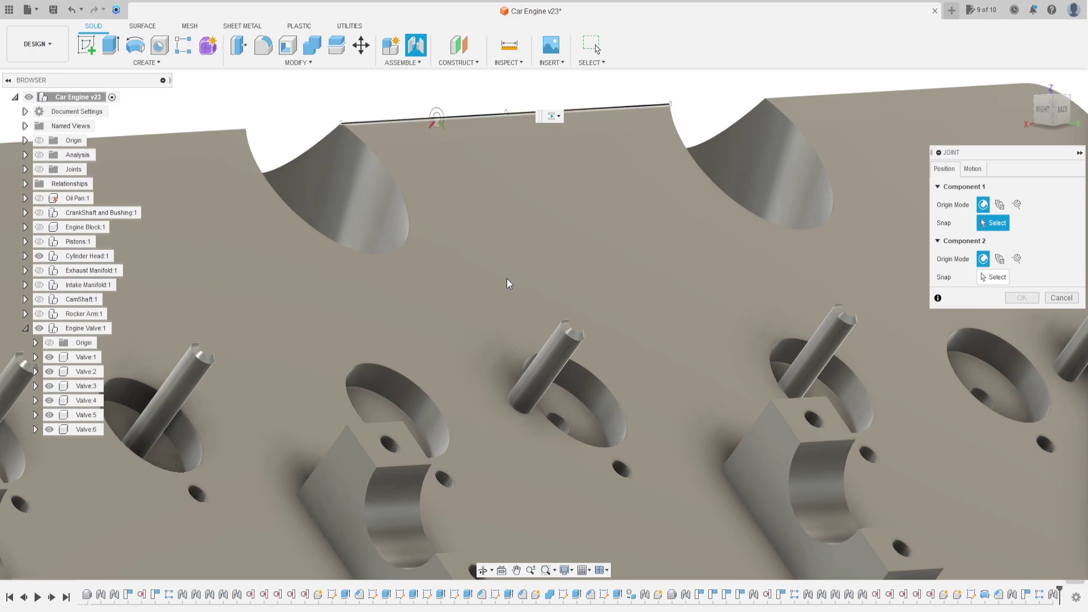
click(569, 333)
click(303, 477)
key(Return)
click(414, 49)
click(663, 280)
click(434, 391)
key(Return)
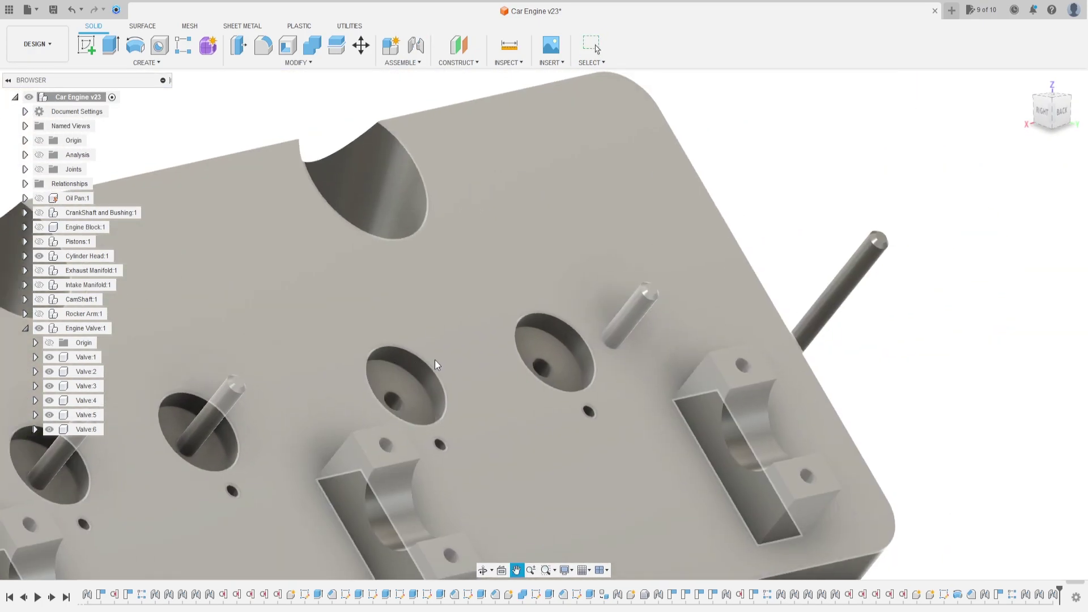
Joint Valves 5 and 6 into their holes, then view both cylinder heads.
click(414, 50)
click(633, 293)
click(399, 387)
key(Return)
click(416, 45)
click(877, 241)
click(592, 340)
key(Return)
mouse_move(409, 350)
shift+middle_down()
mouse_move(520, 281)
mouse_move(505, 295)
shift+middle_up()
shift+middle_drag(846, 225, 575, 244)
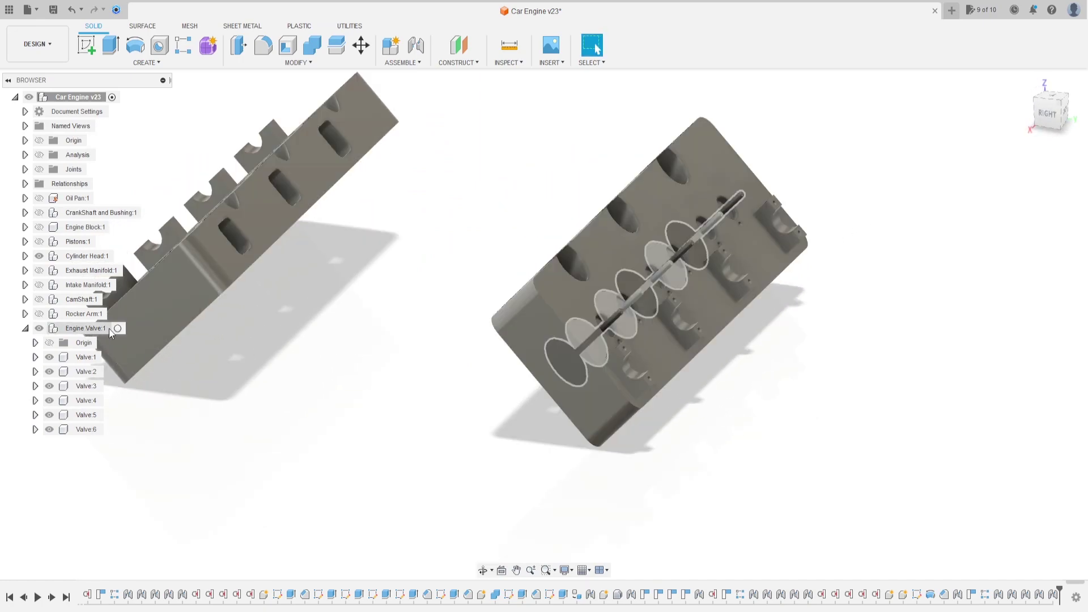
Copy Valve:1 as a component moved -210 mm in Y, creating Valve:7.
click(119, 328)
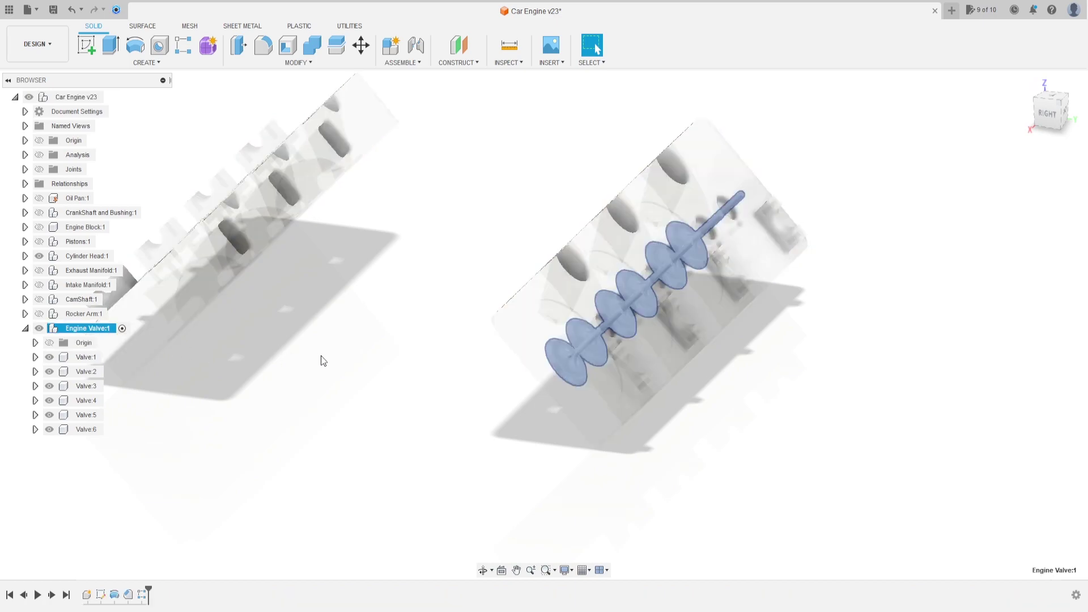
click(361, 45)
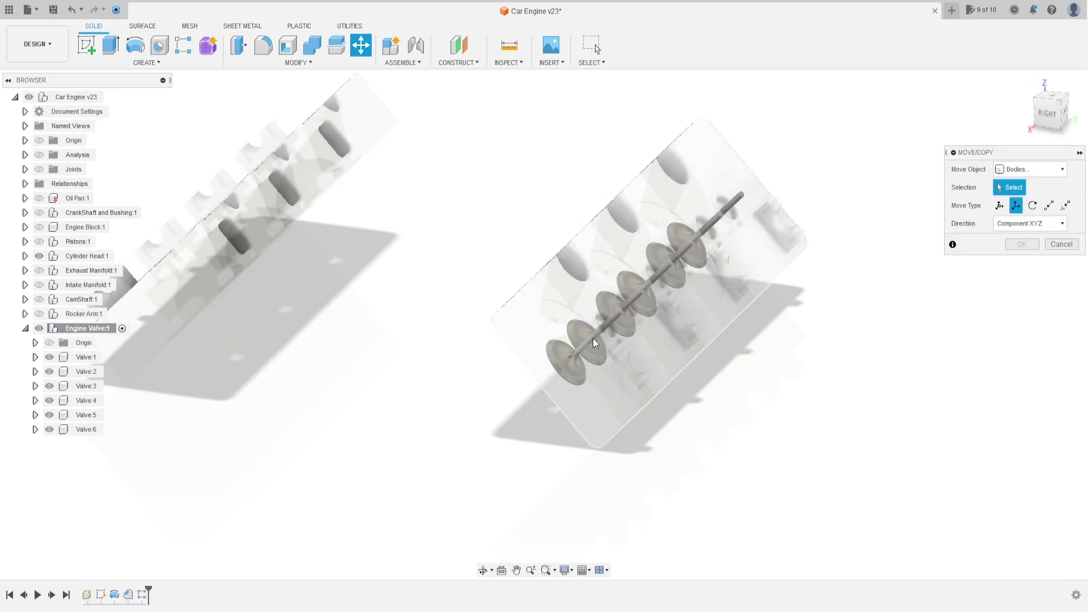
scroll(570, 369, up, 3)
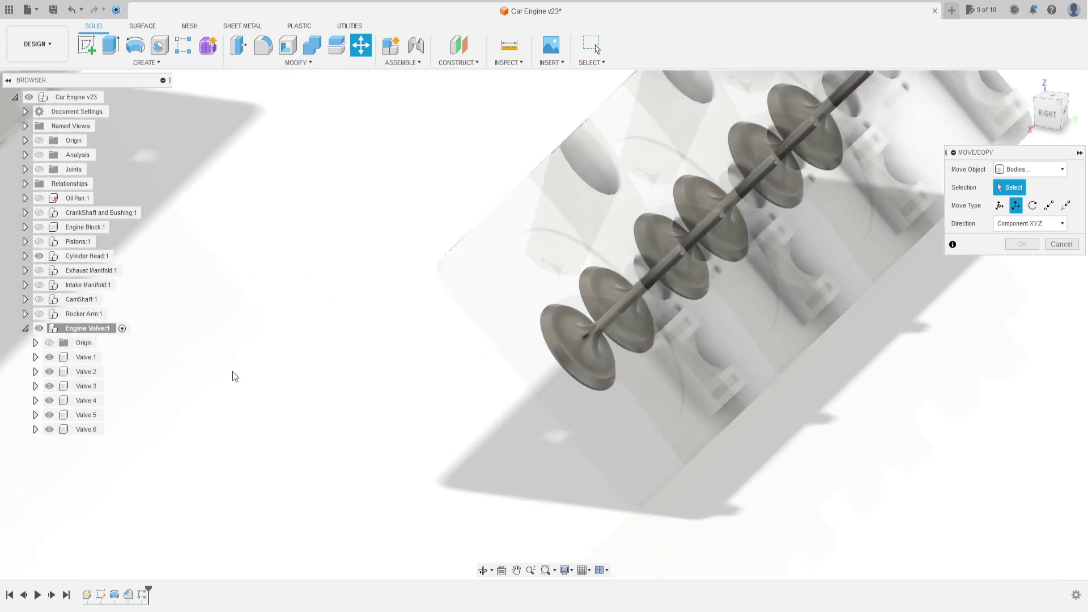
scroll(164, 382, down, 2)
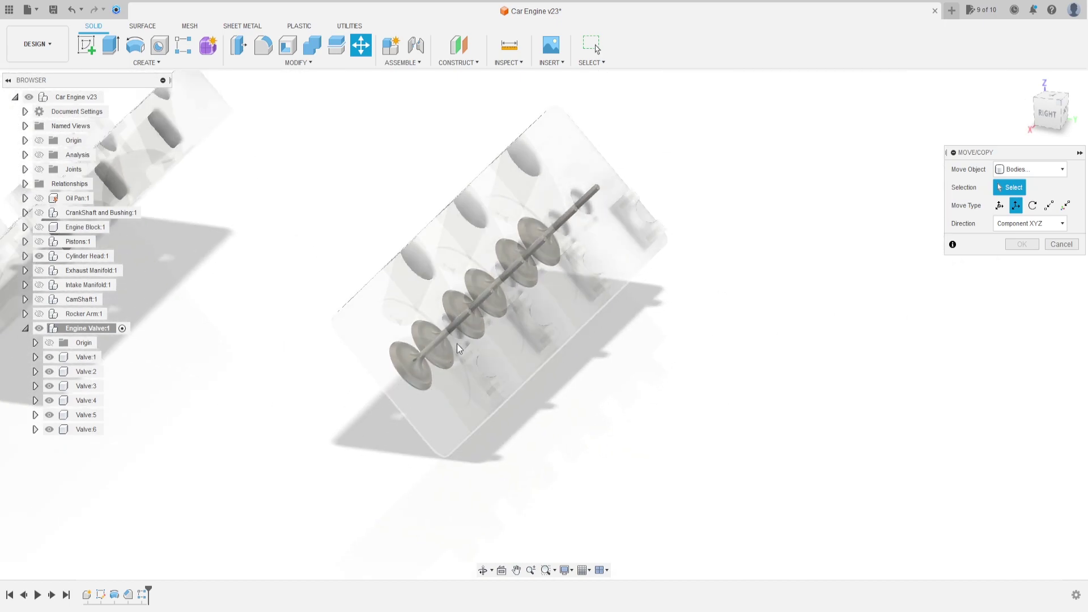
click(1034, 173)
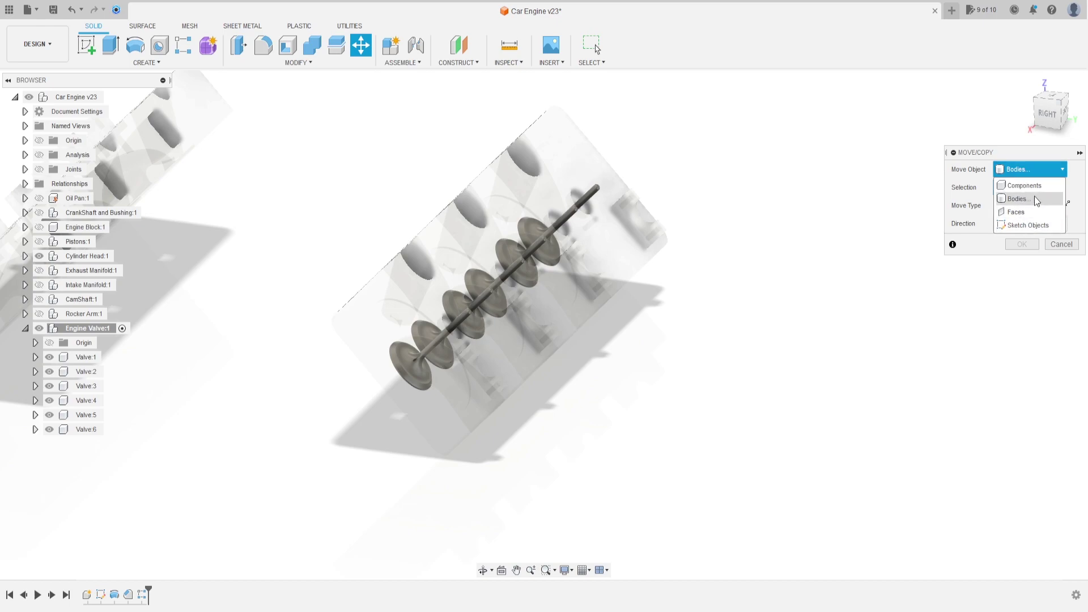
click(1025, 185)
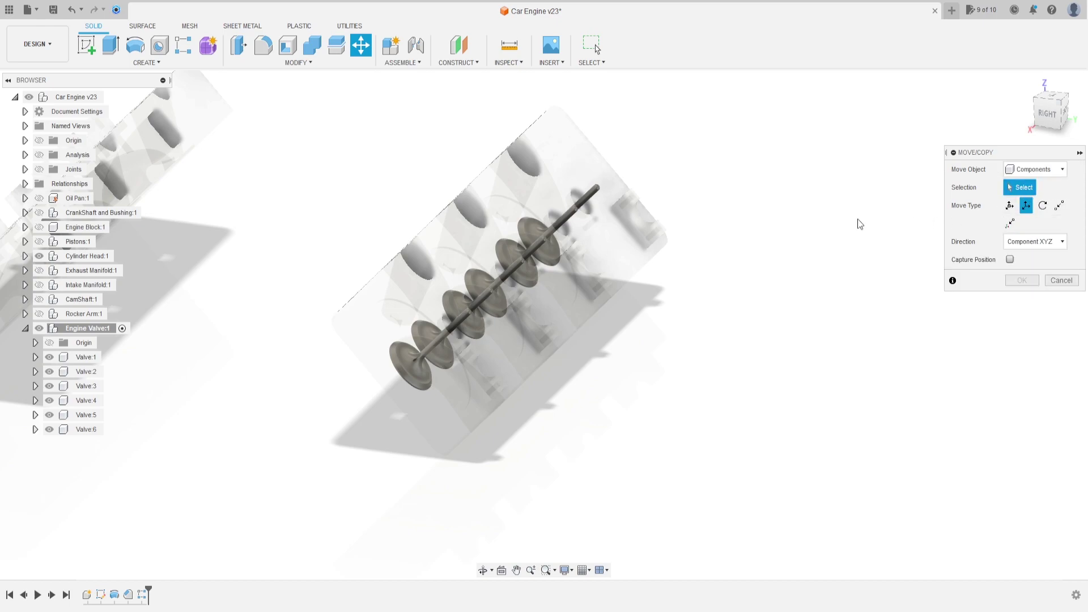
click(458, 324)
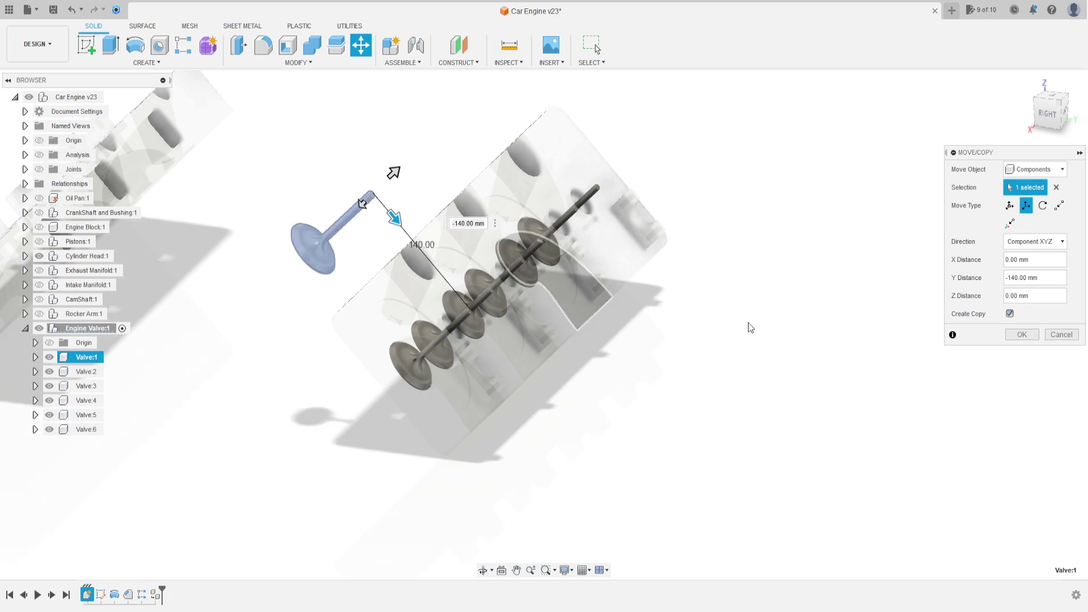
drag(393, 217, 349, 166)
shift+middle_drag(230, 263, 250, 253)
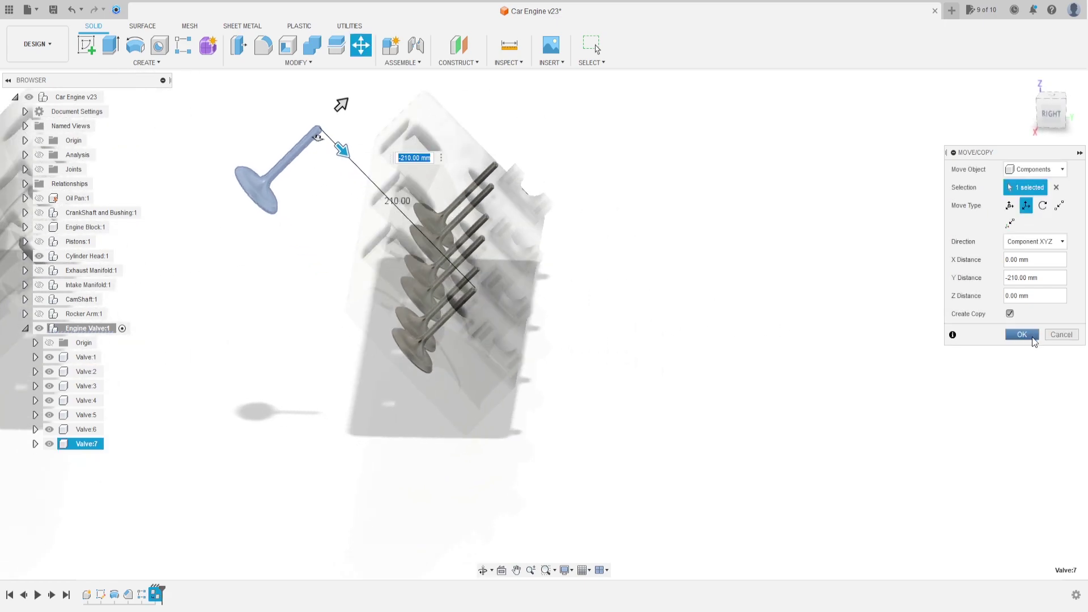
click(1025, 336)
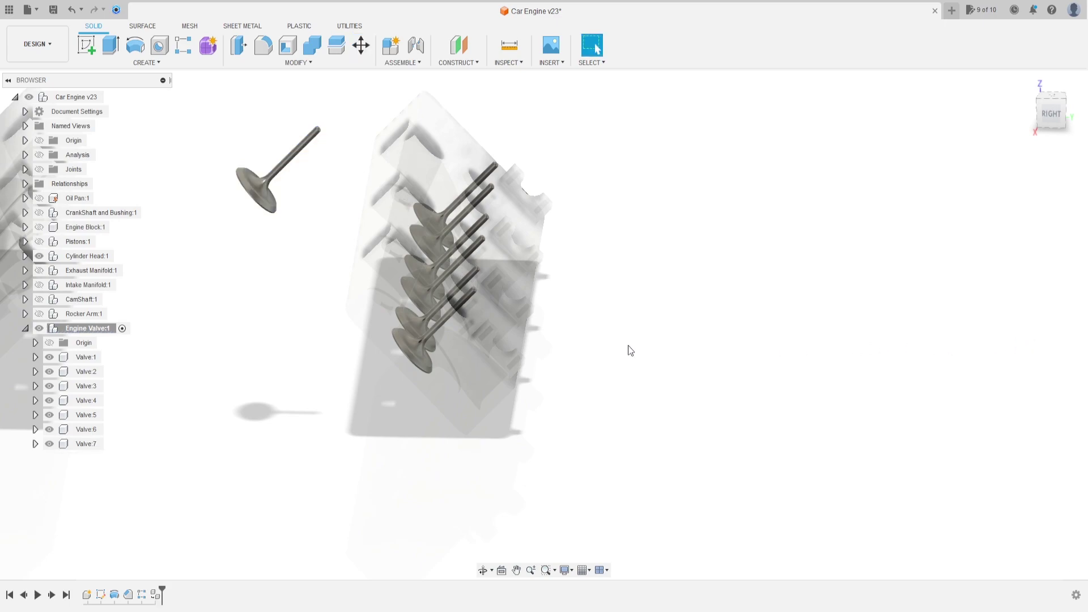
Joint Valve:7 into the second cylinder head's hole, flipped, with a 30 mm offset.
middle_drag(294, 341, 552, 426)
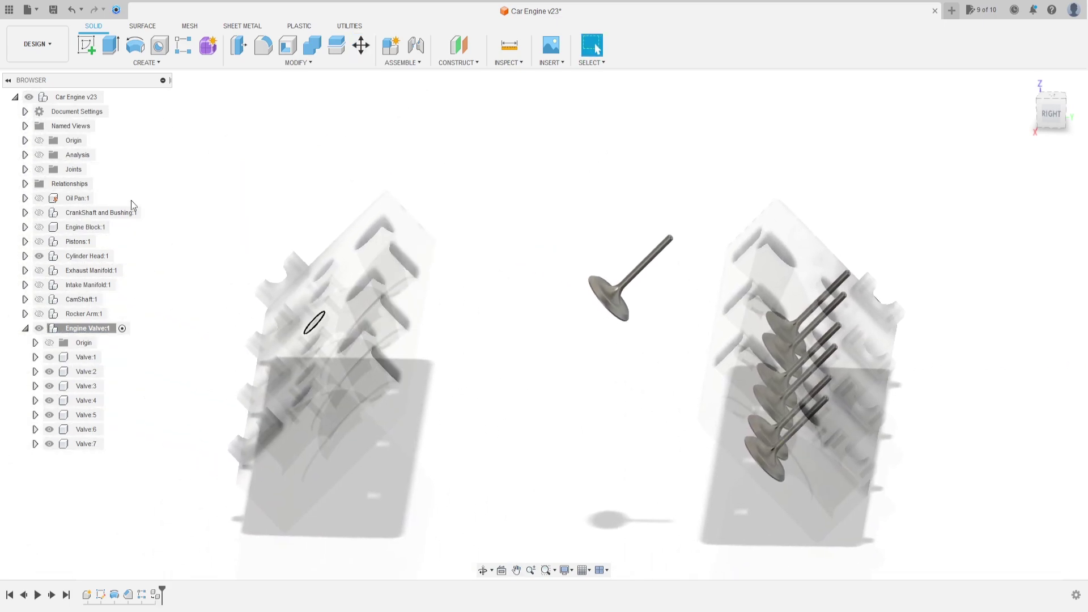
click(111, 96)
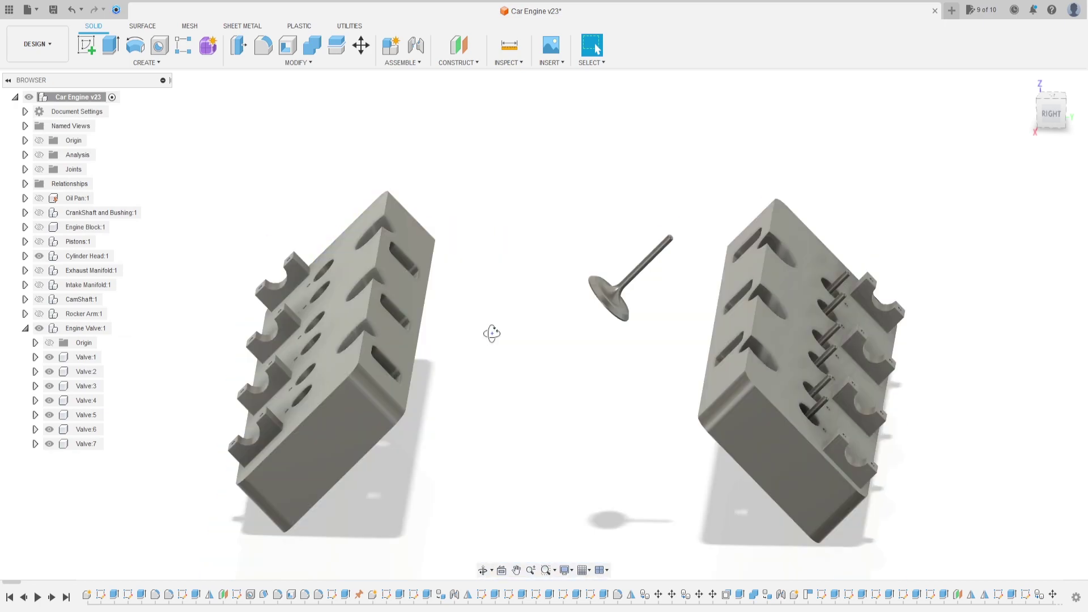
shift+middle_drag(491, 333, 463, 329)
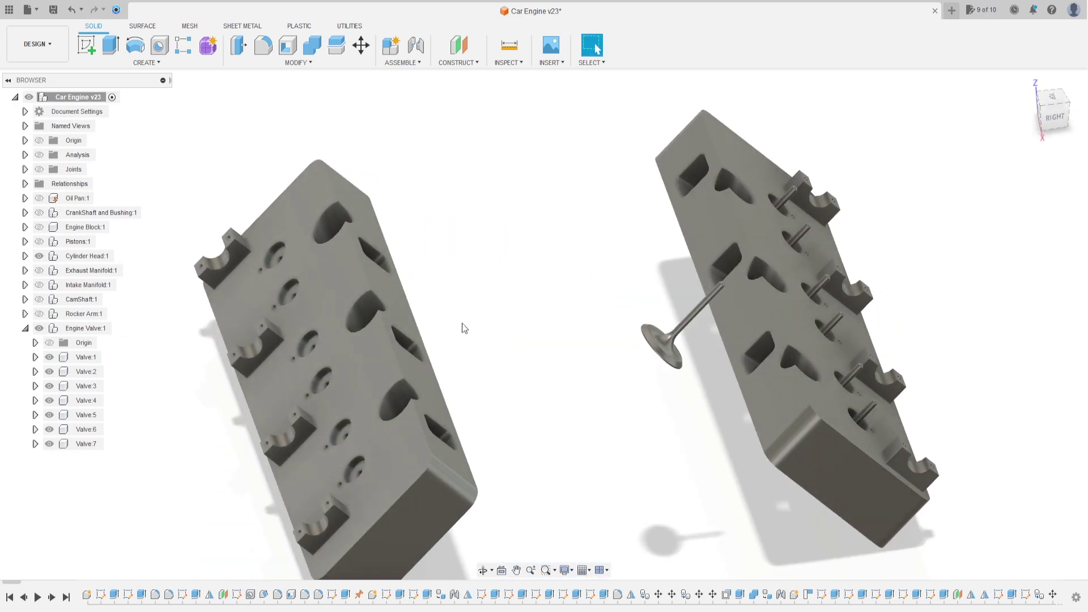
click(416, 46)
scroll(709, 289, up, 5)
scroll(716, 278, up, 2)
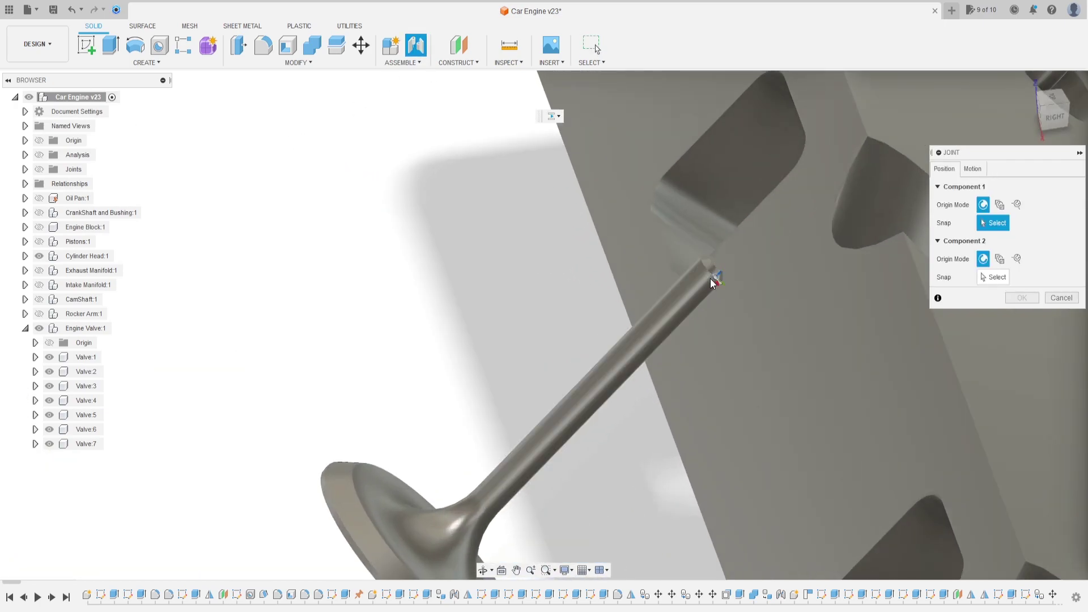
click(707, 272)
scroll(544, 361, down, 5)
middle_drag(416, 399, 608, 239)
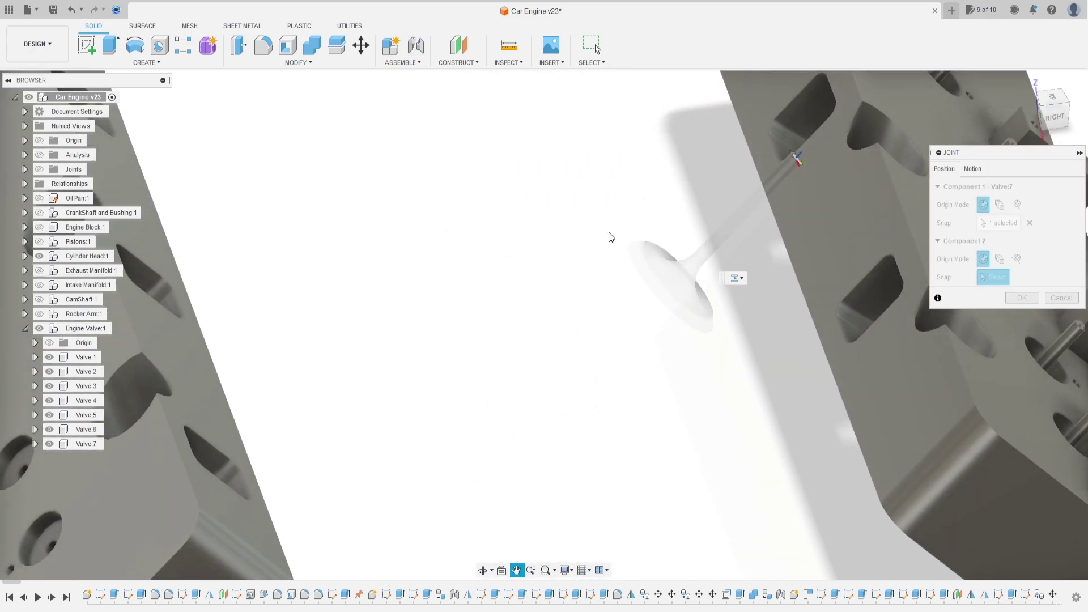
scroll(347, 429, down, 5)
shift+middle_drag(346, 429, 381, 377)
scroll(331, 397, up, 3)
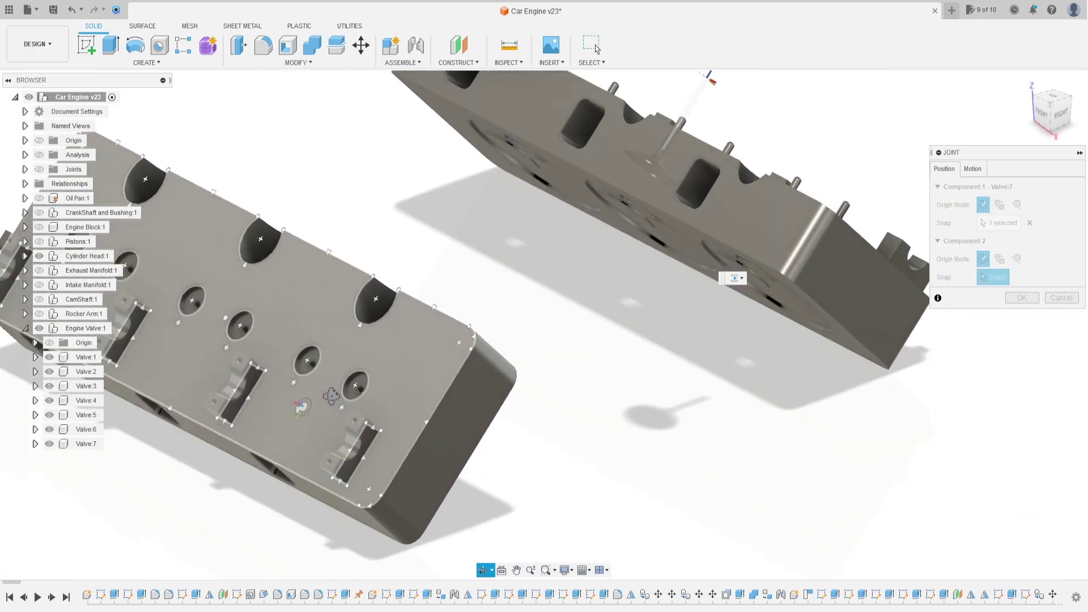
scroll(331, 397, up, 4)
scroll(434, 378, up, 3)
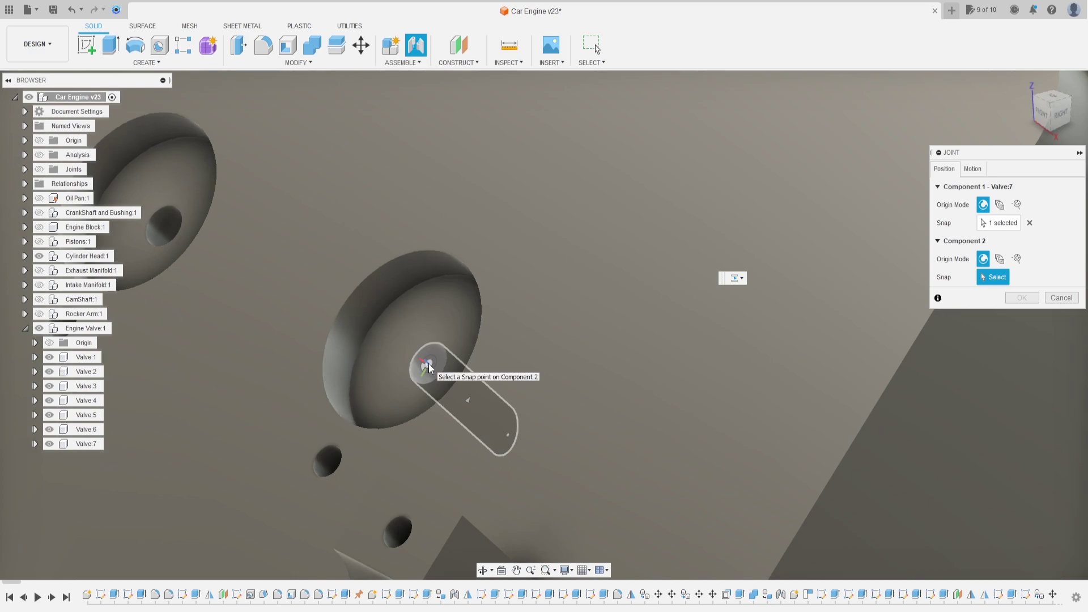
click(429, 363)
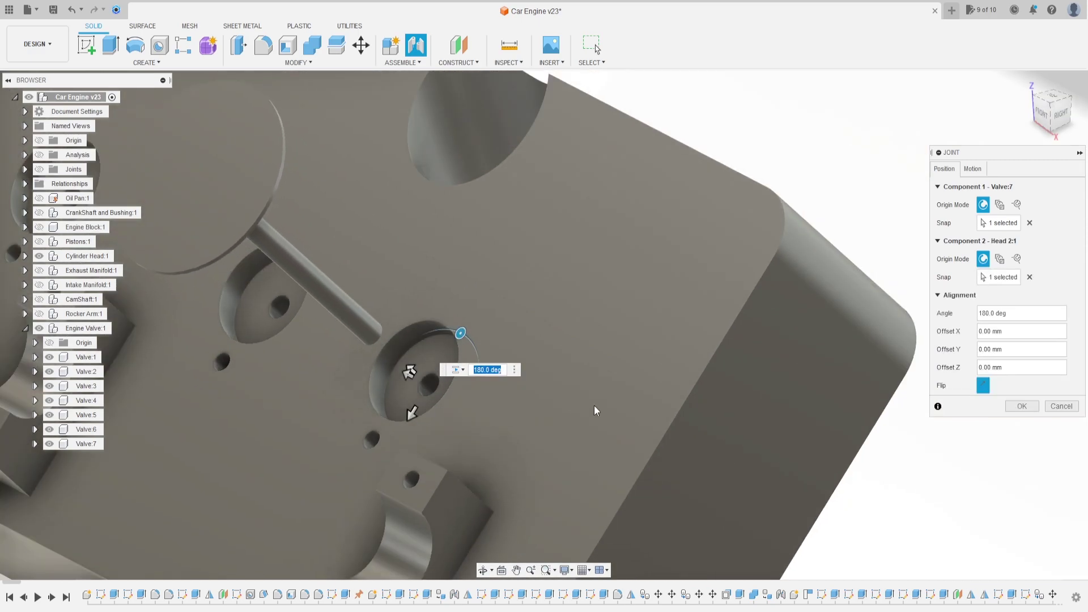
click(982, 384)
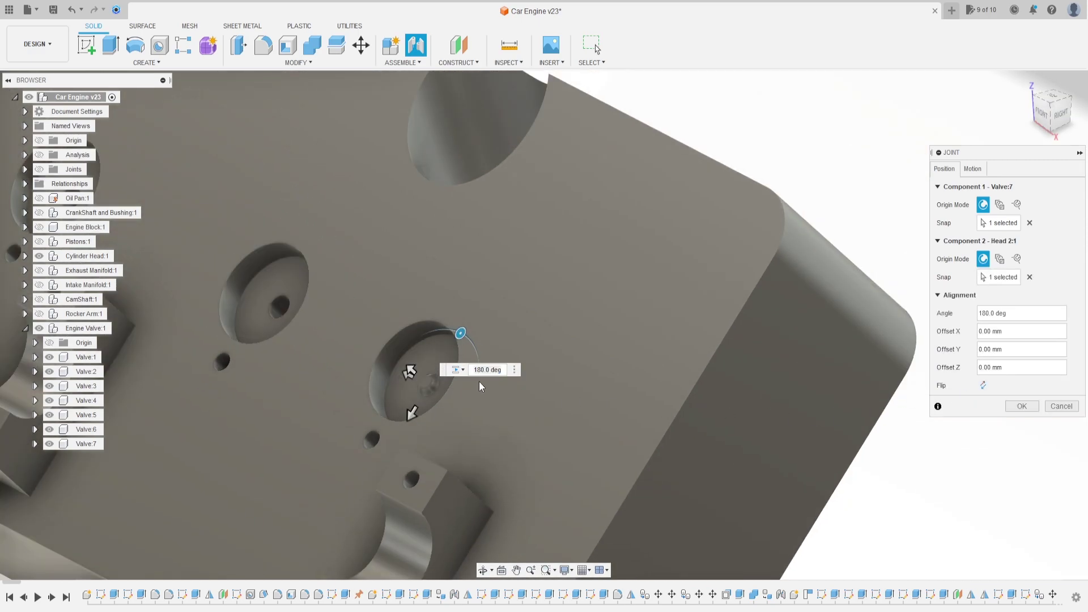
drag(410, 368, 364, 336)
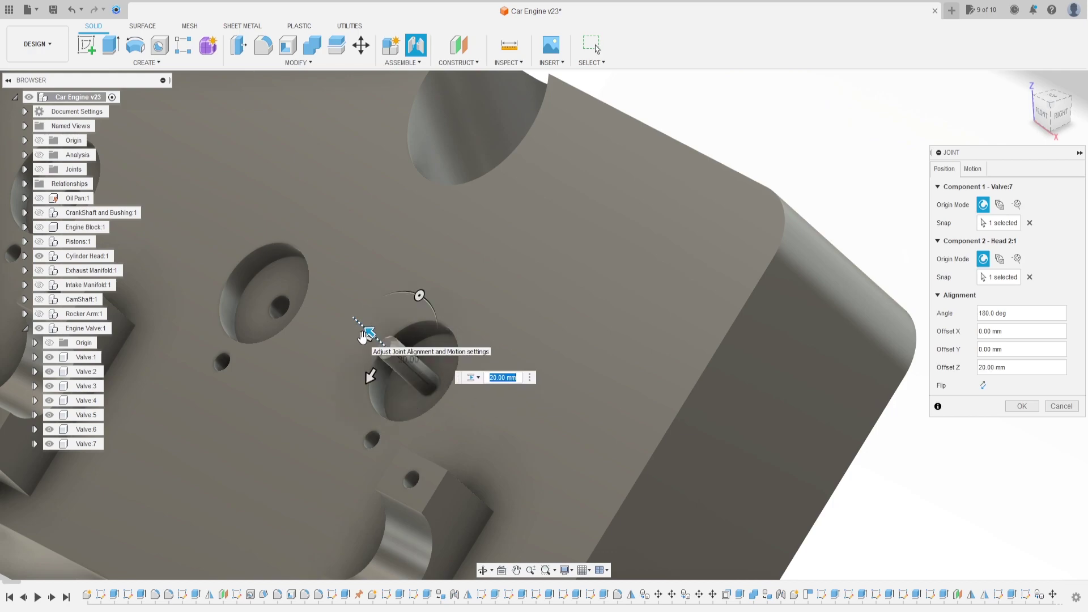
key(Return)
key(Return)
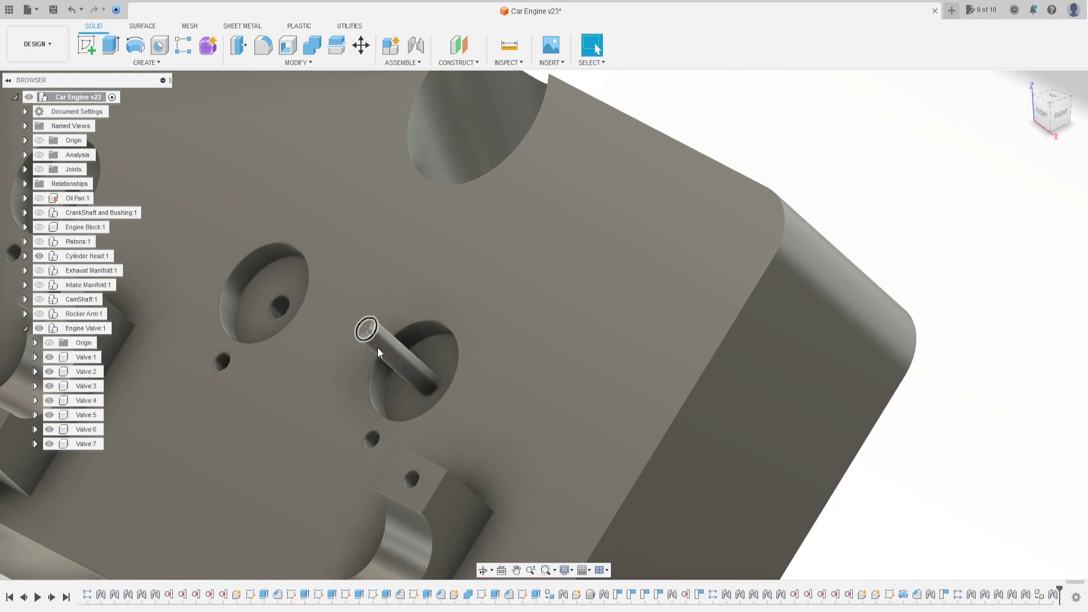
Activate Engine Valve:1 and select Valve:7 for a rectangular pattern.
shift+middle_drag(364, 329, 386, 361)
click(85, 328)
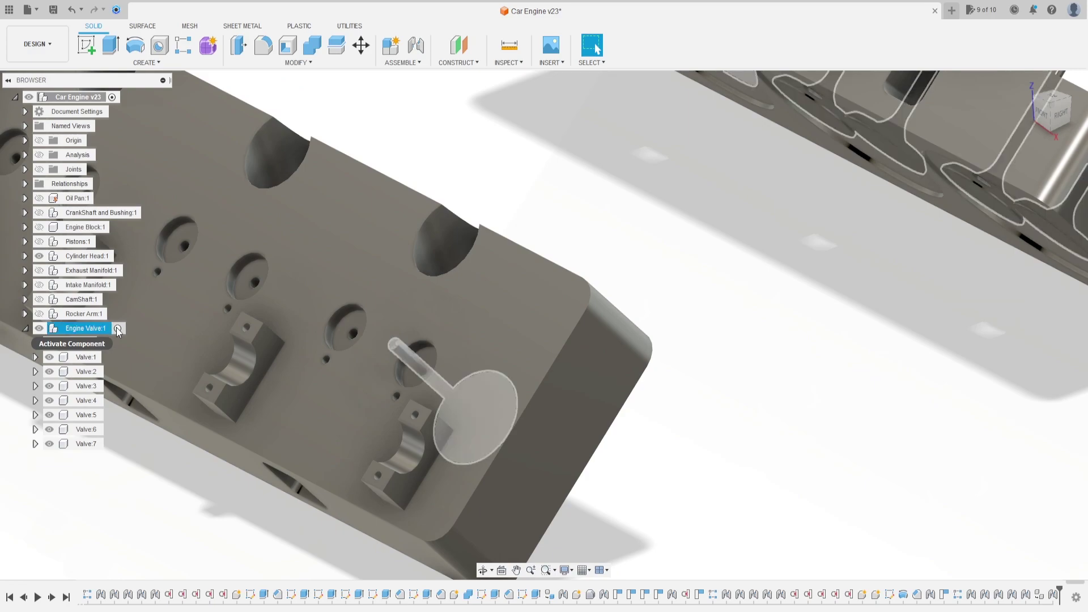
click(118, 328)
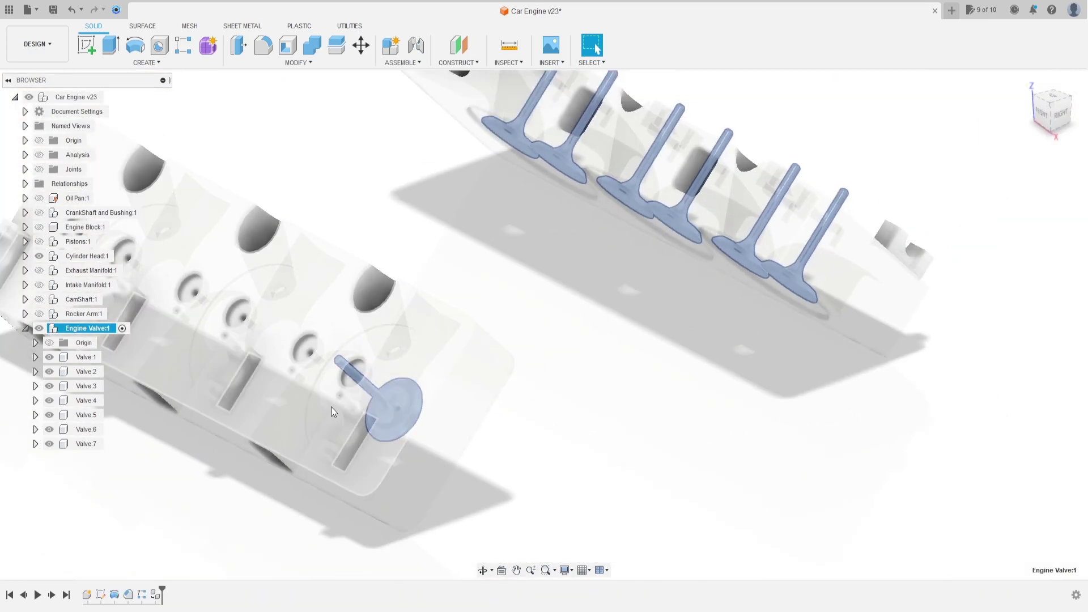
click(182, 46)
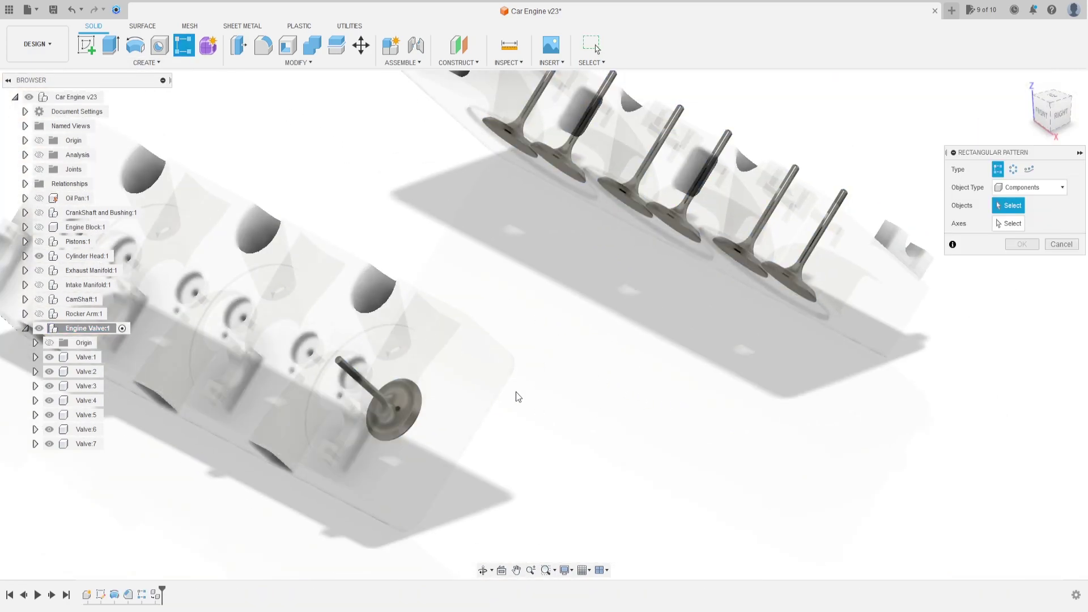
click(343, 364)
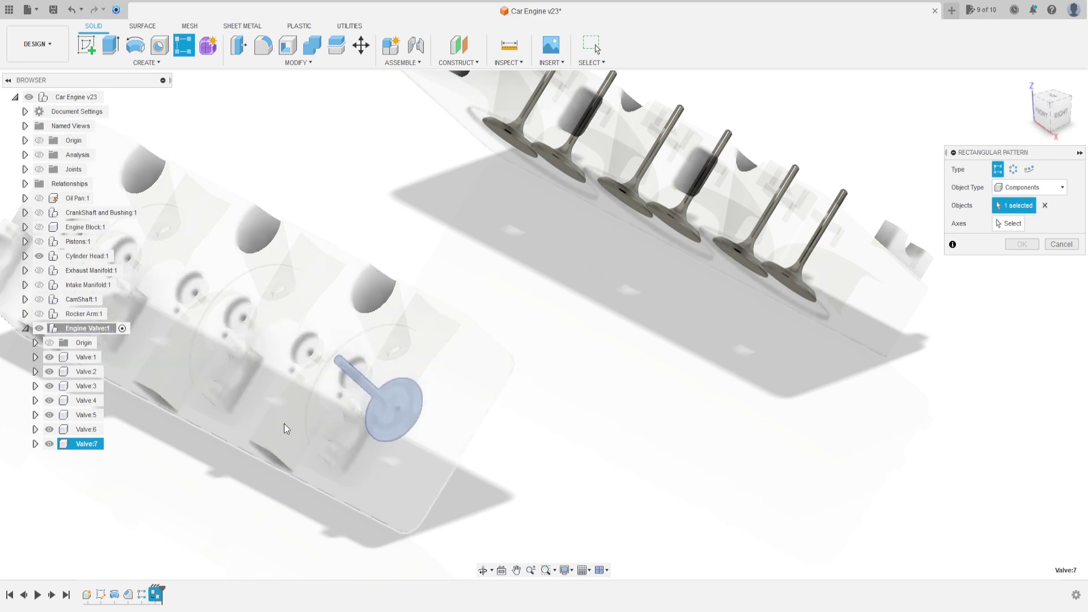
Pattern Valve:7 into a row of six along the head axis, creating Valve:8–Valve:12.
shift+middle_drag(282, 424, 620, 463)
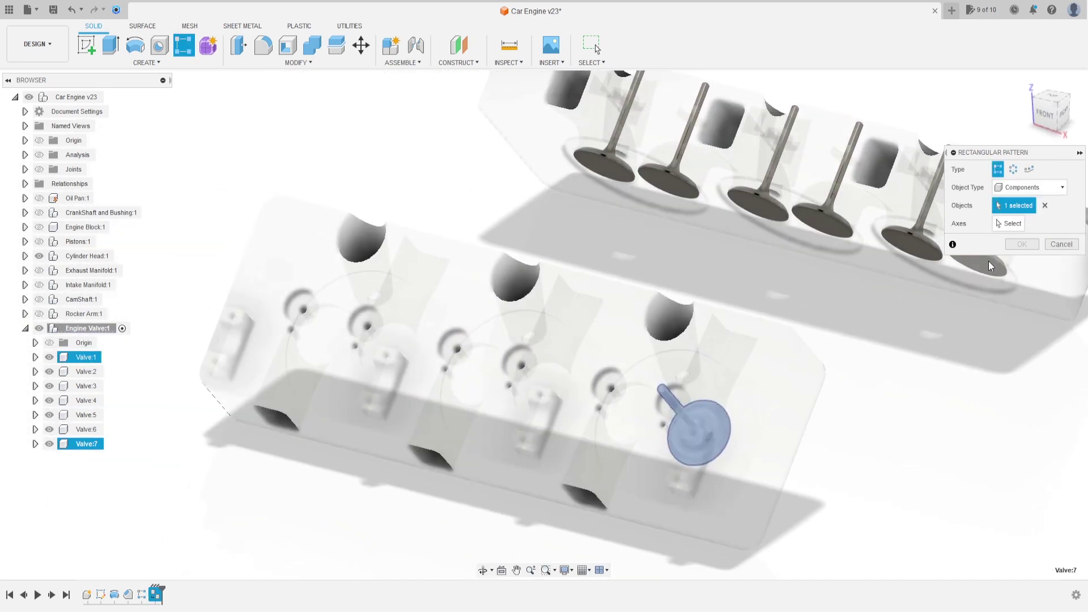
click(1009, 225)
middle_drag(738, 522, 682, 460)
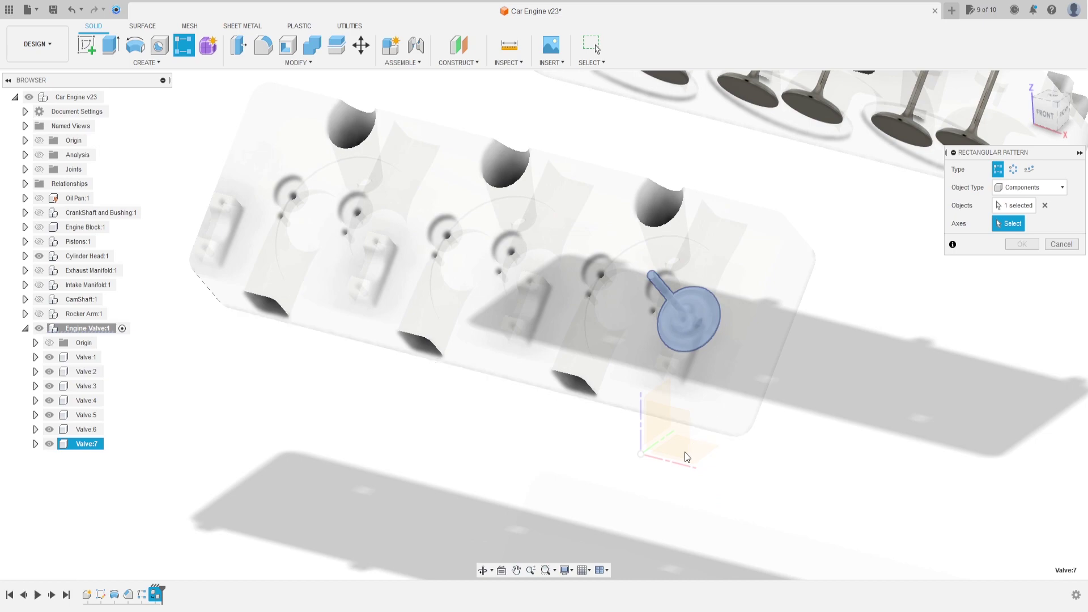
click(676, 465)
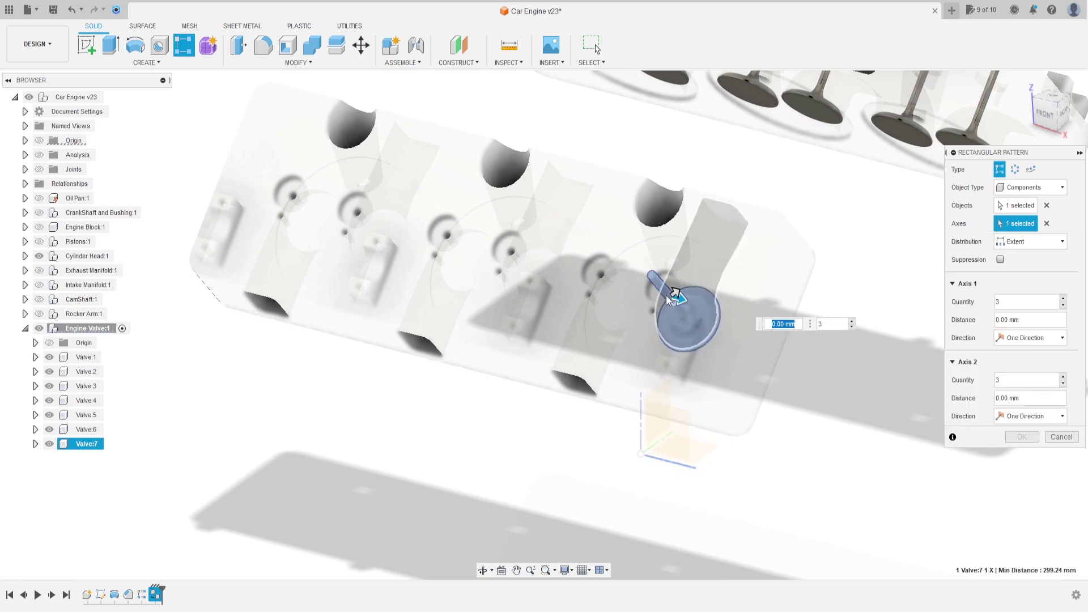
text(-310)
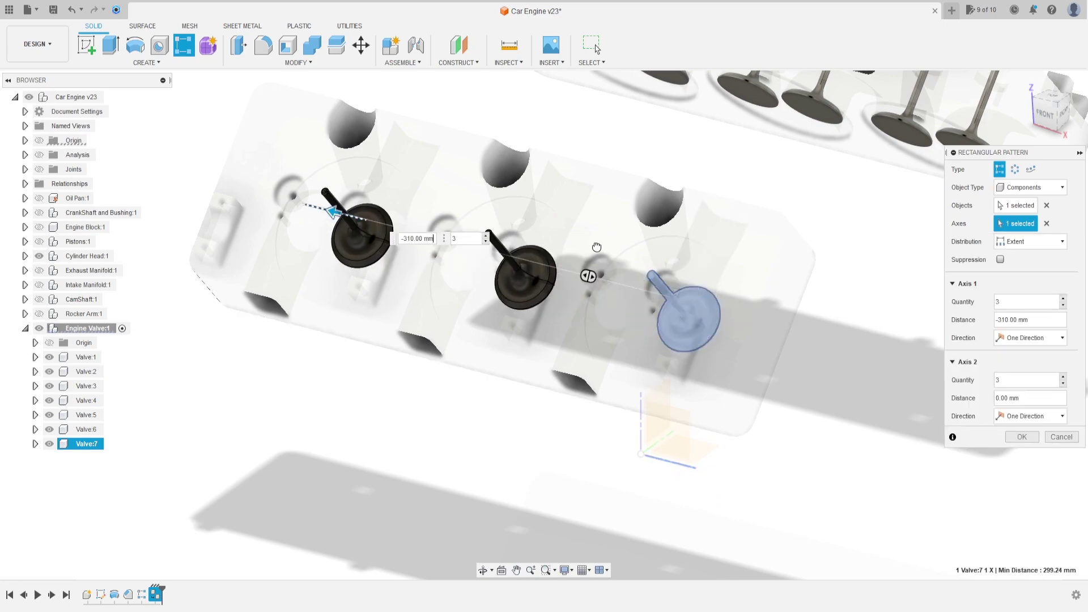
click(1061, 300)
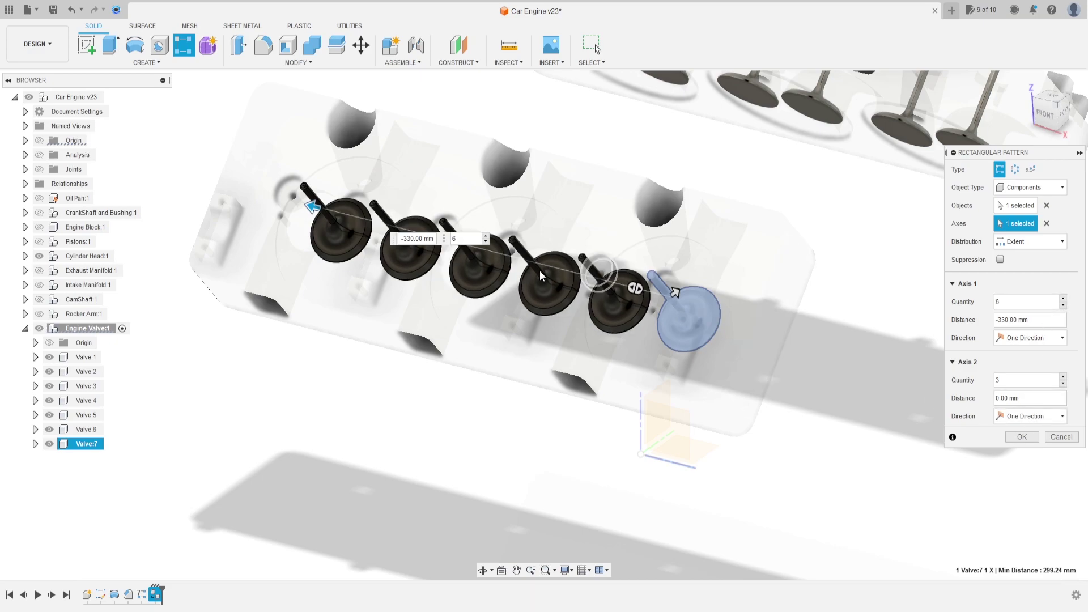
drag(312, 206, 224, 185)
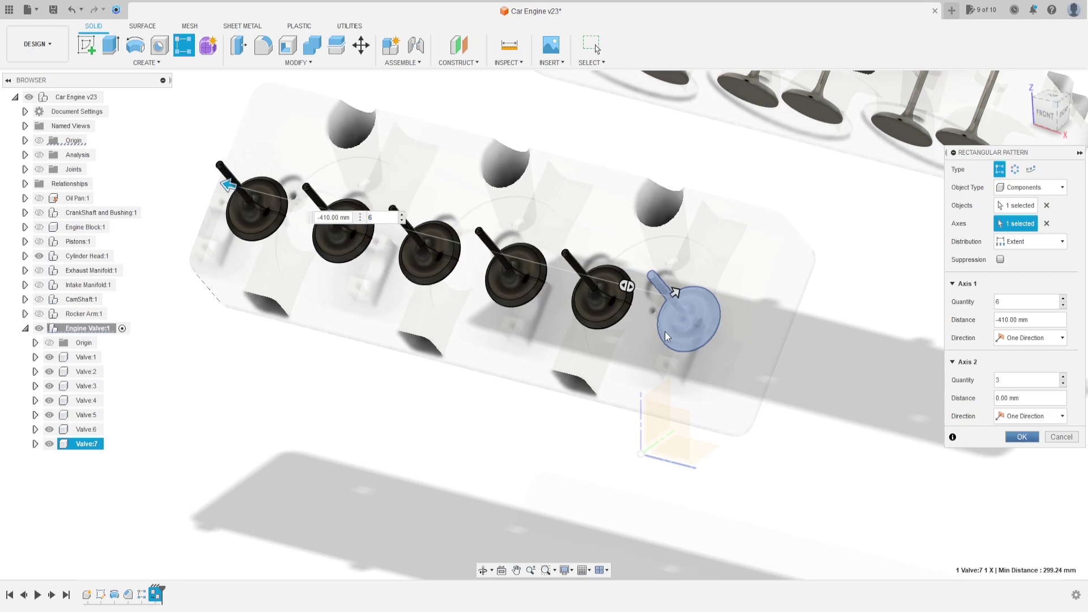
key(Return)
Begin a joint for Valve:8, picking its stem tip snap point.
shift+middle_drag(638, 321, 623, 275)
scroll(652, 206, up, 3)
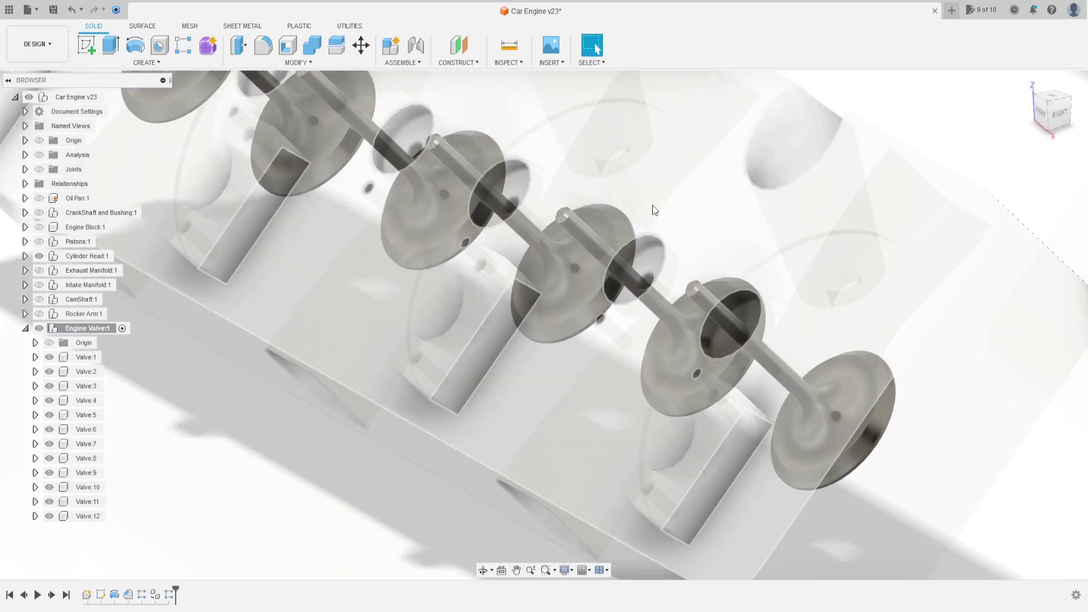
scroll(612, 280, up, 2)
key(j)
click(512, 340)
Seat Valve:8 in its head hole, then hide the cylinder heads to inspect the valves.
click(675, 411)
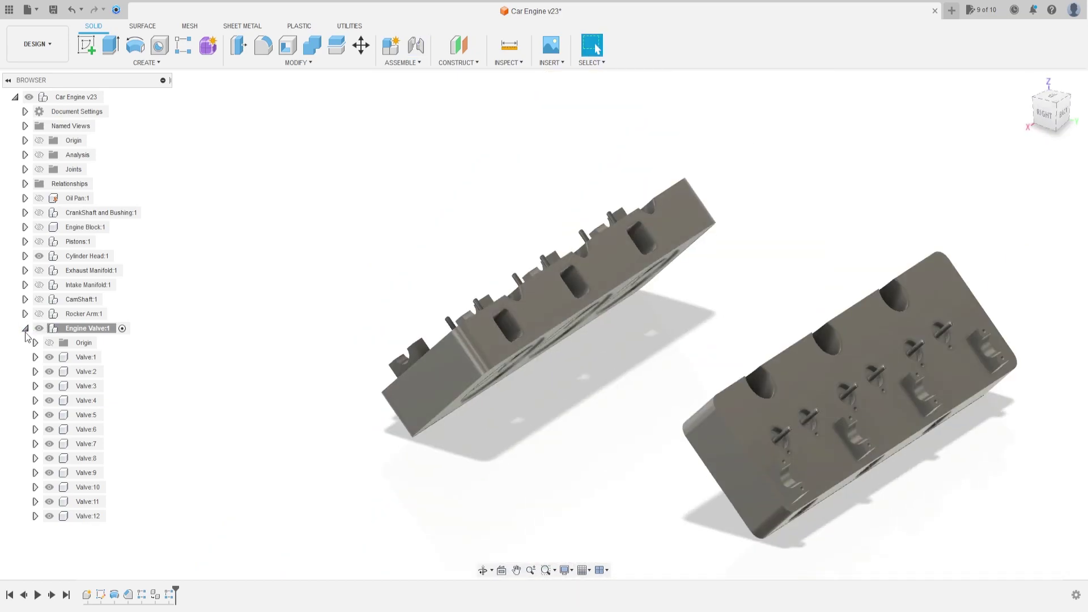
click(24, 328)
click(39, 256)
mouse_move(434, 434)
shift+middle_down()
mouse_move(506, 412)
mouse_move(492, 409)
shift+middle_up()
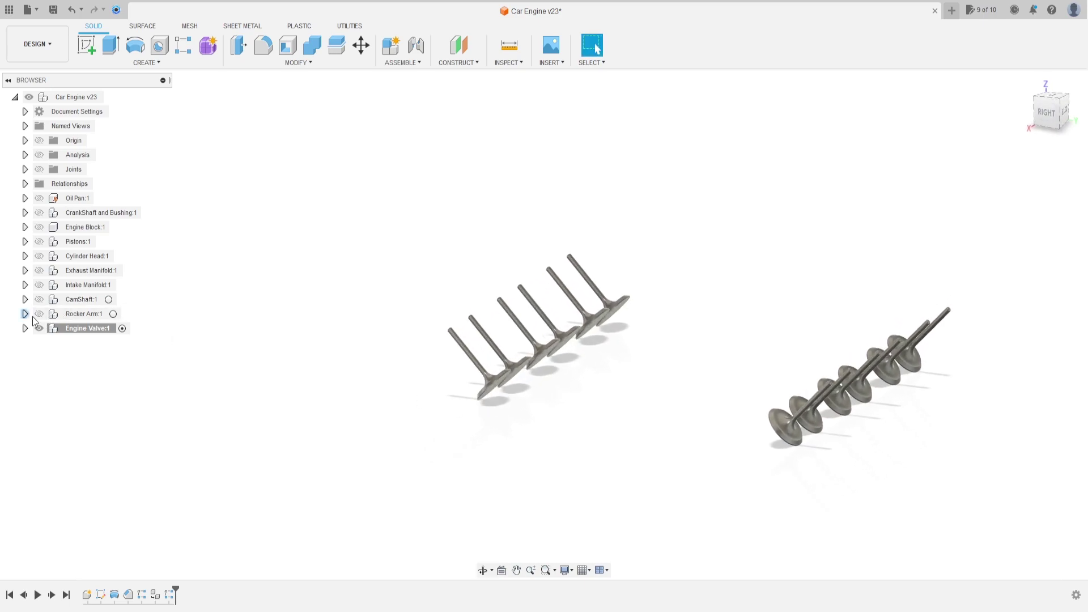
Show the manifolds, camshafts, rocker arms, cylinder heads, pistons and engine block again.
click(39, 271)
click(38, 255)
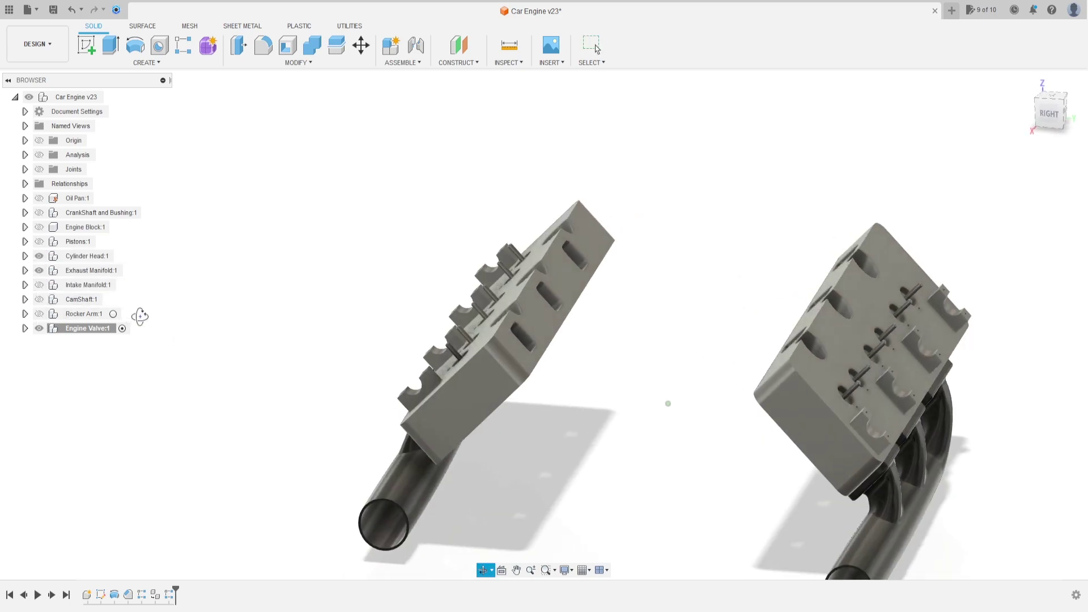
click(39, 270)
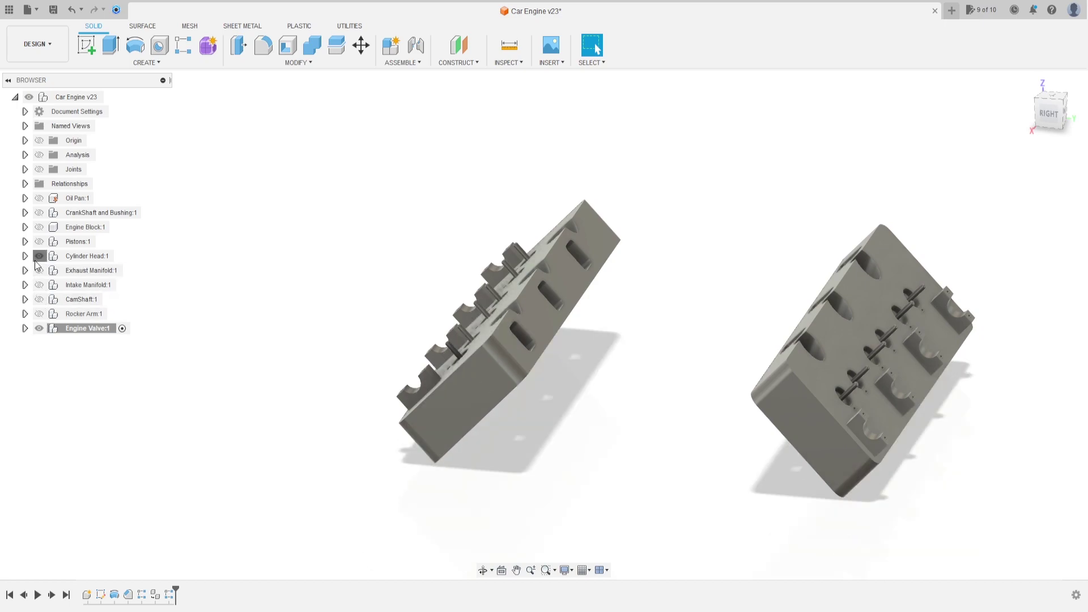
click(38, 256)
click(38, 270)
click(38, 299)
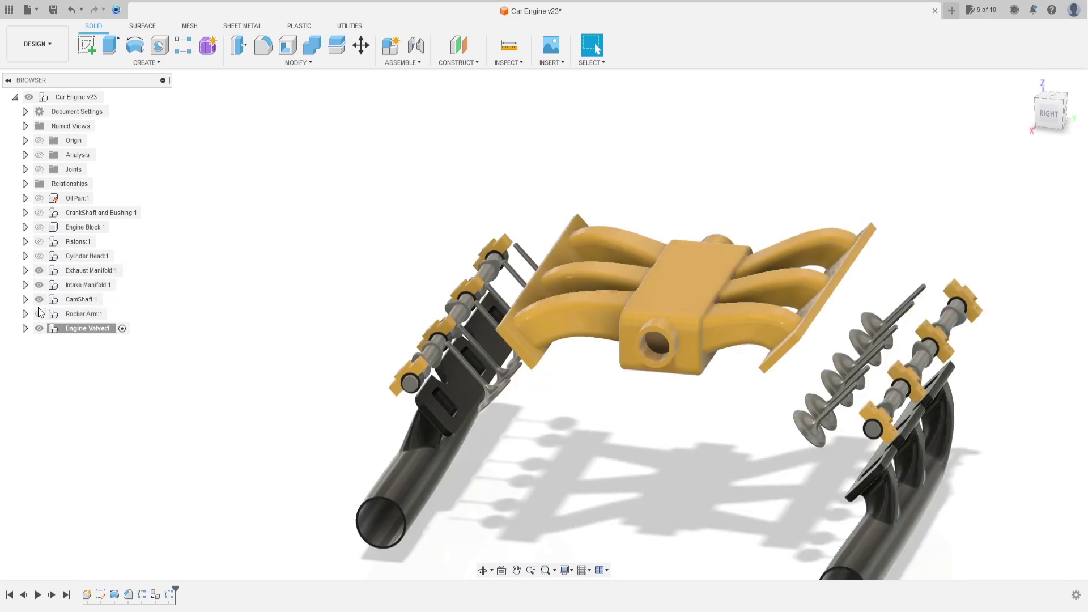
click(38, 314)
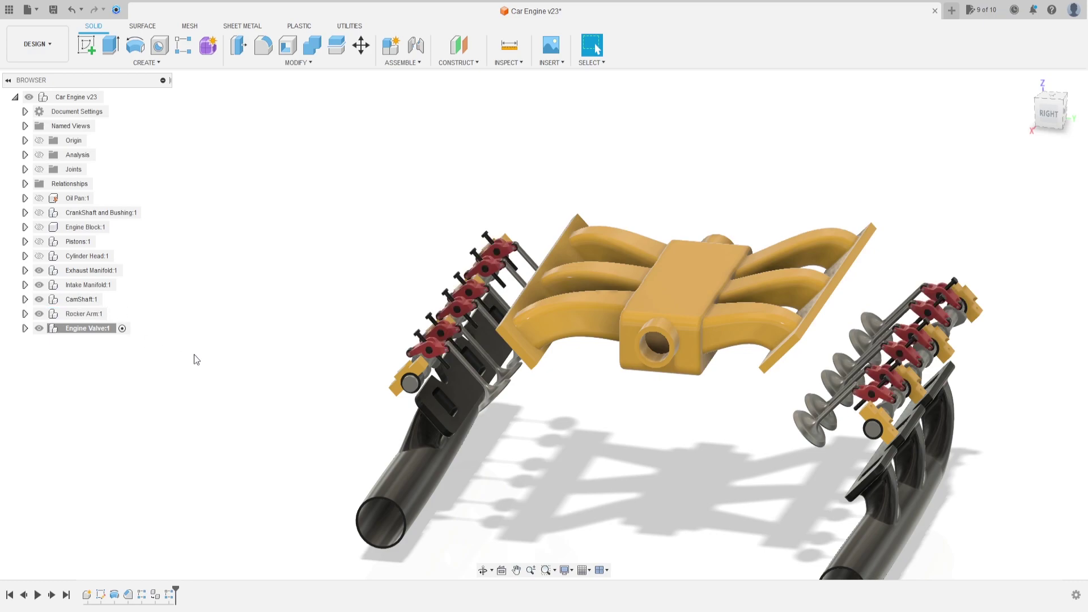
shift+middle_drag(204, 359, 251, 362)
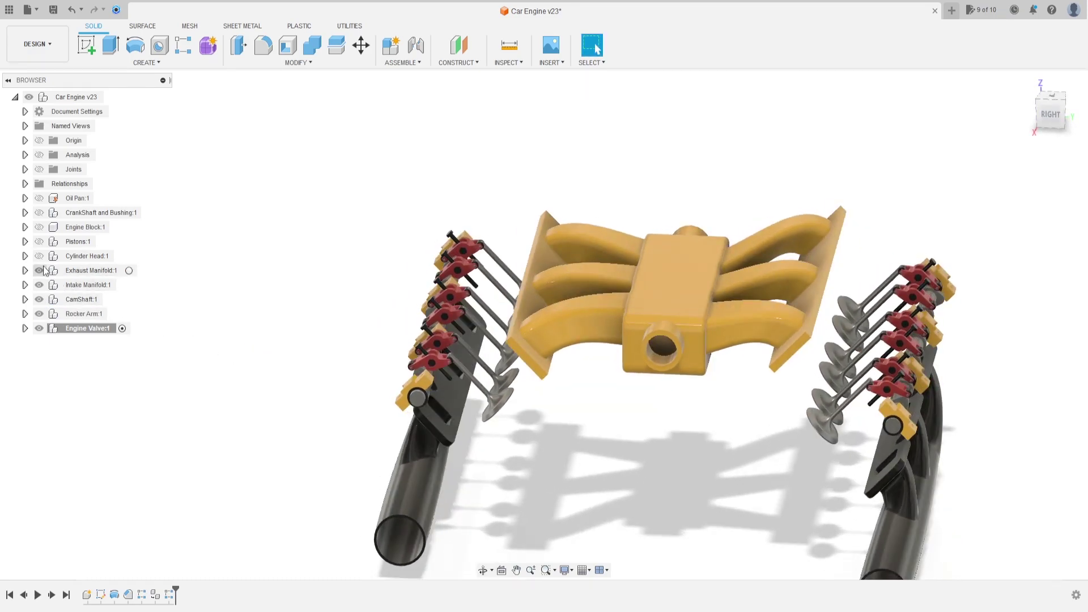
click(39, 256)
click(37, 227)
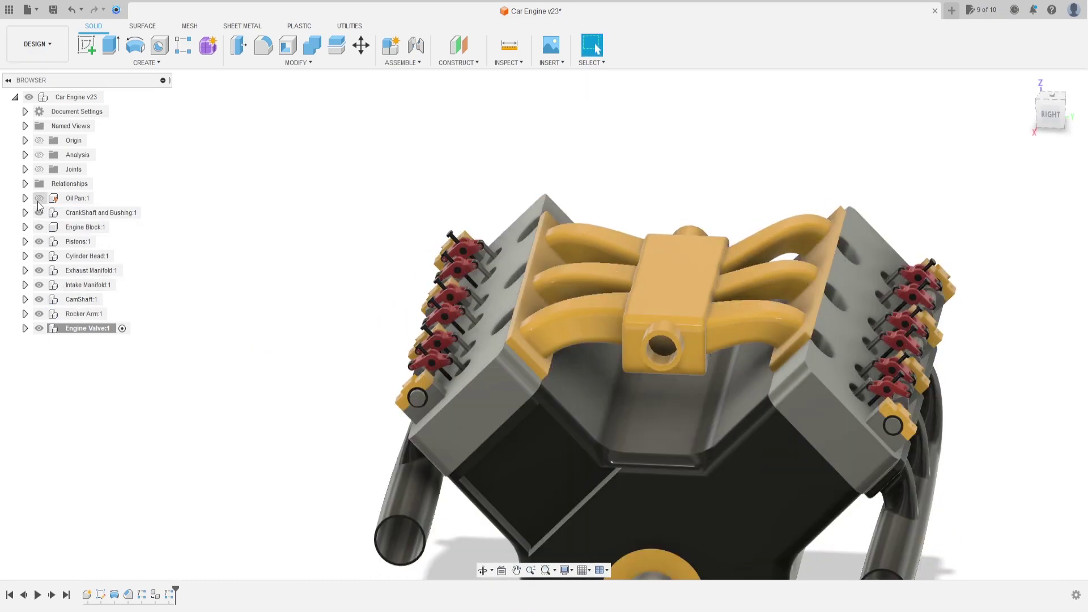
scroll(243, 305, down, 3)
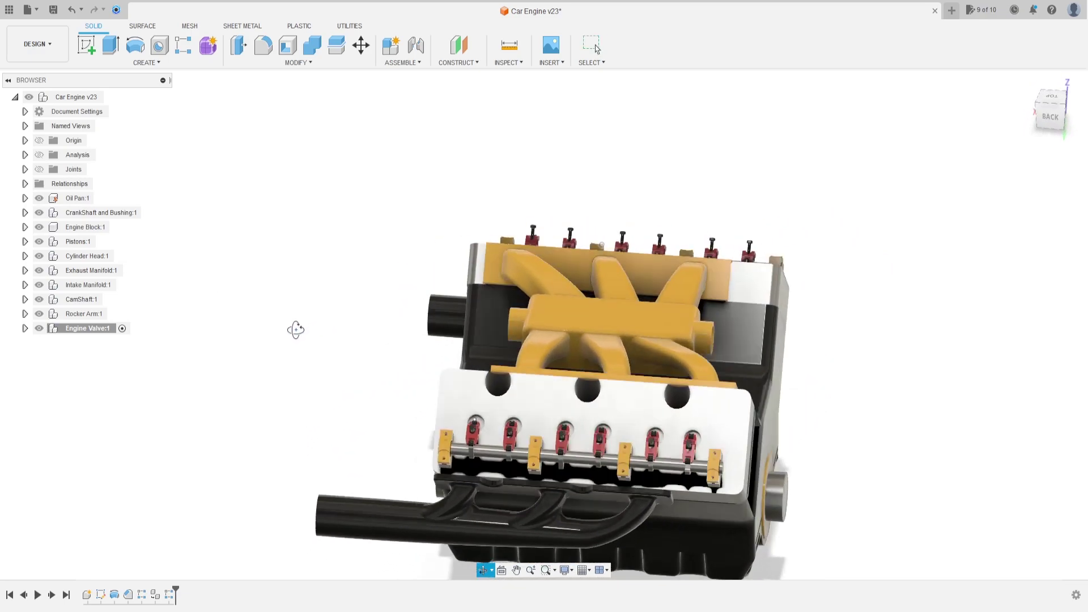